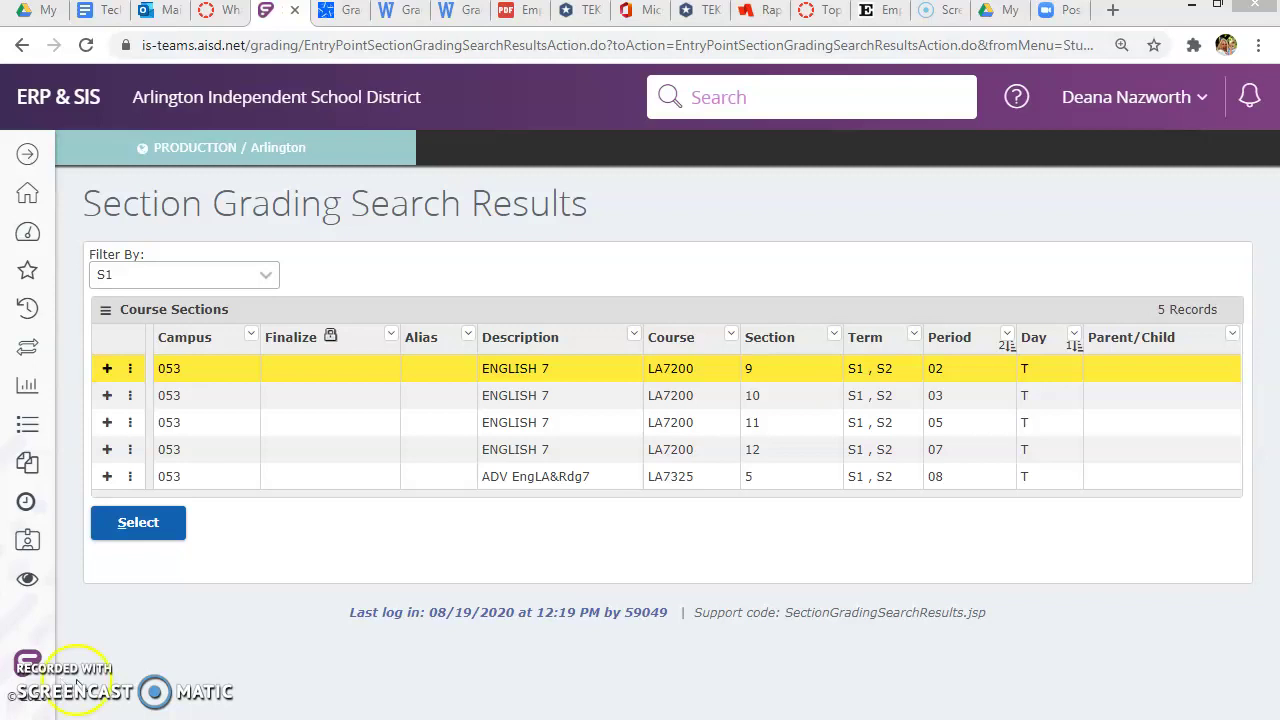
Open Maintain Teacher Gradebook Category and select the section LA7200/9 - ENGLISH 7 - S1, S2 - T/02
click(26, 209)
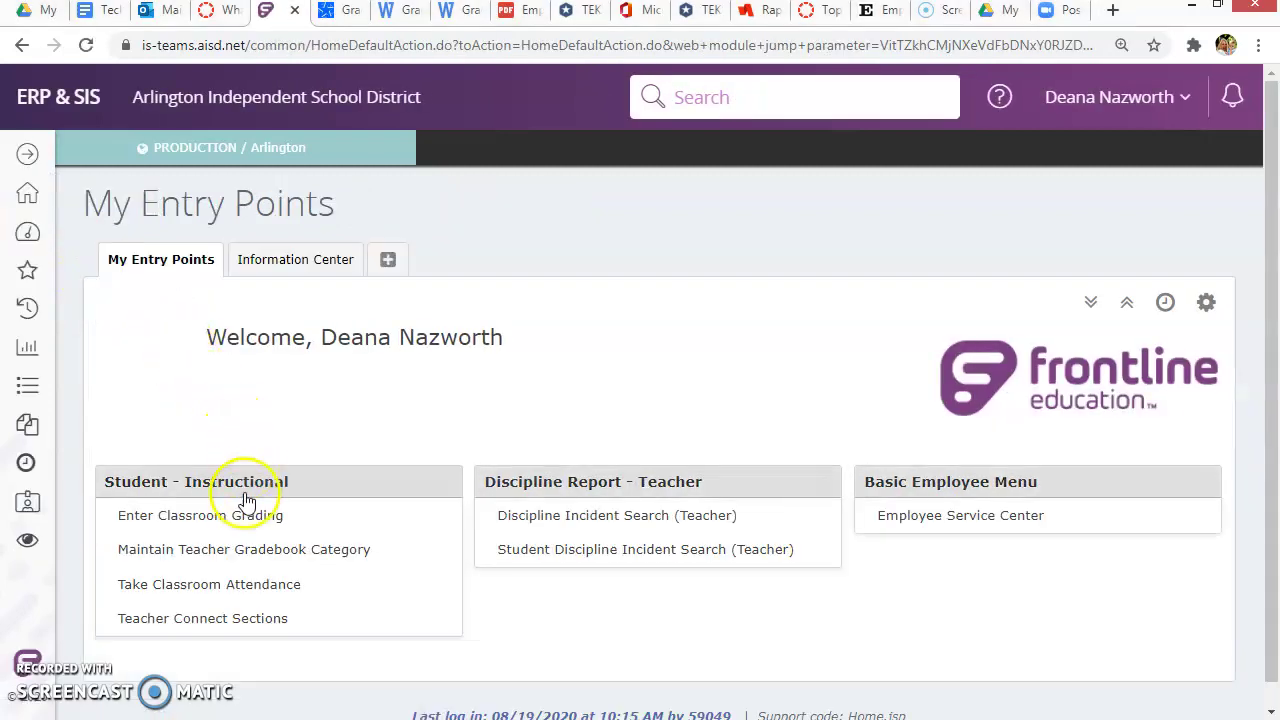
scroll(249, 500, down, 1)
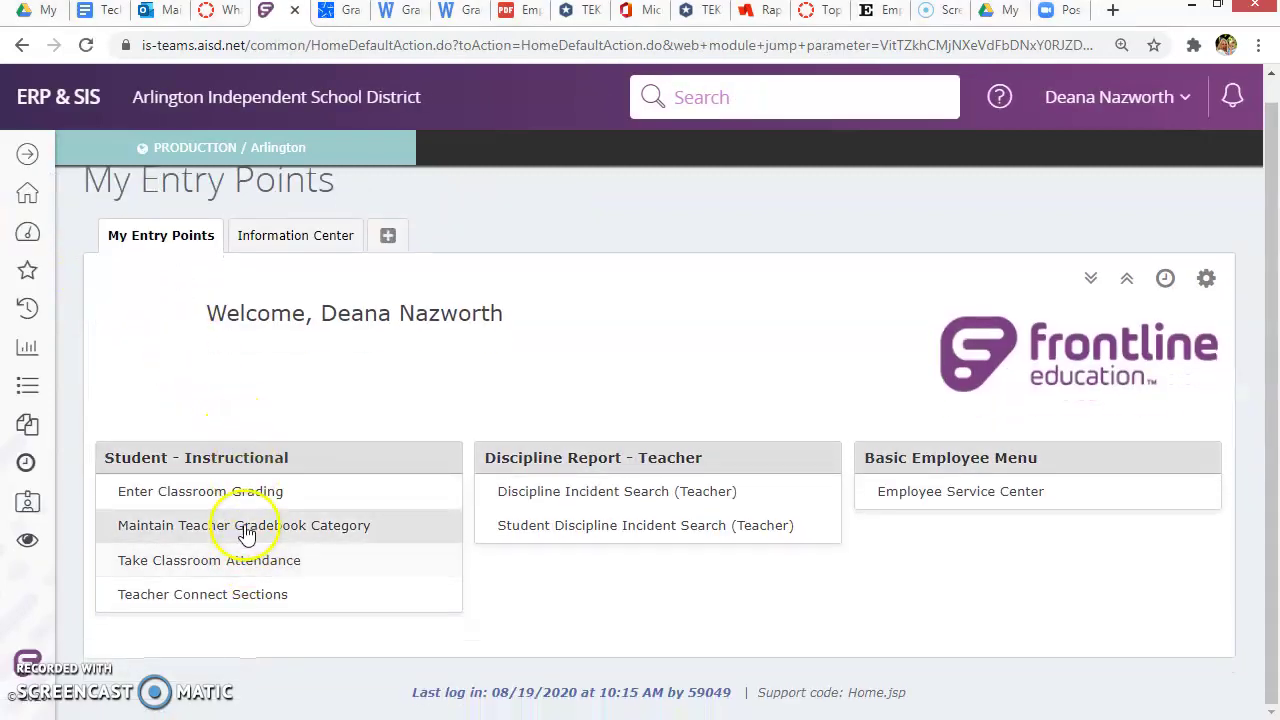
click(247, 527)
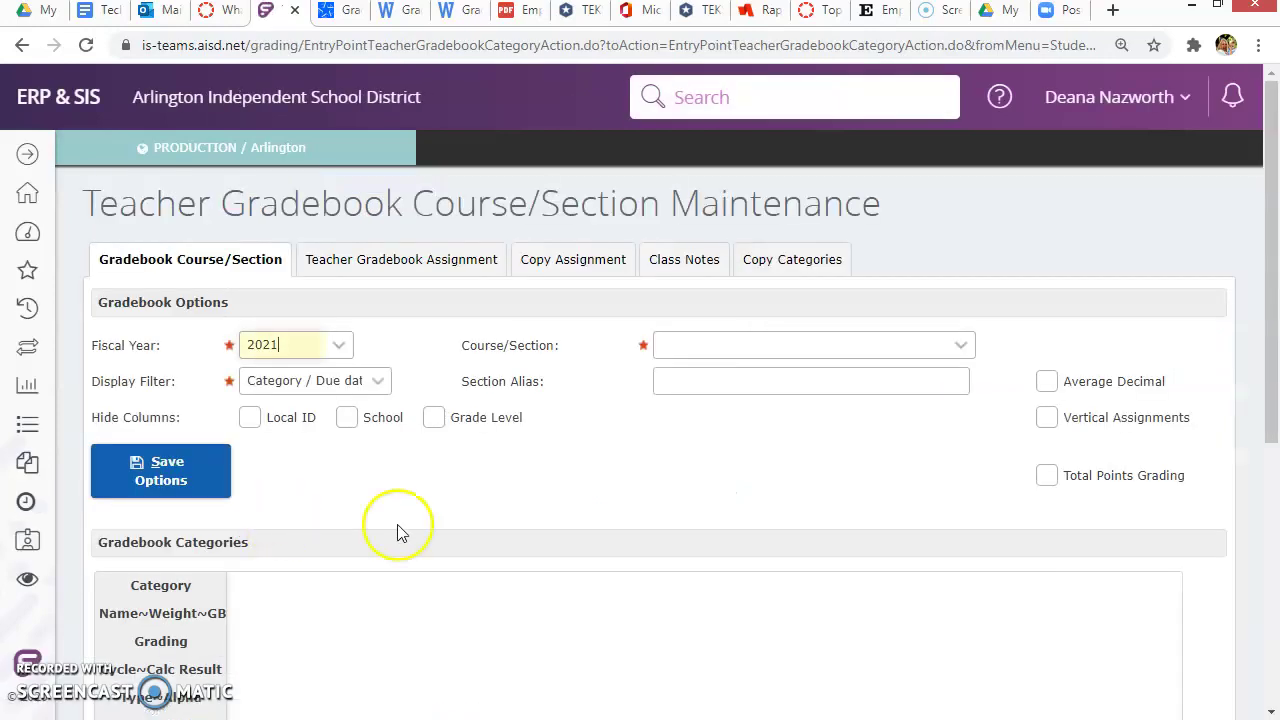
click(961, 345)
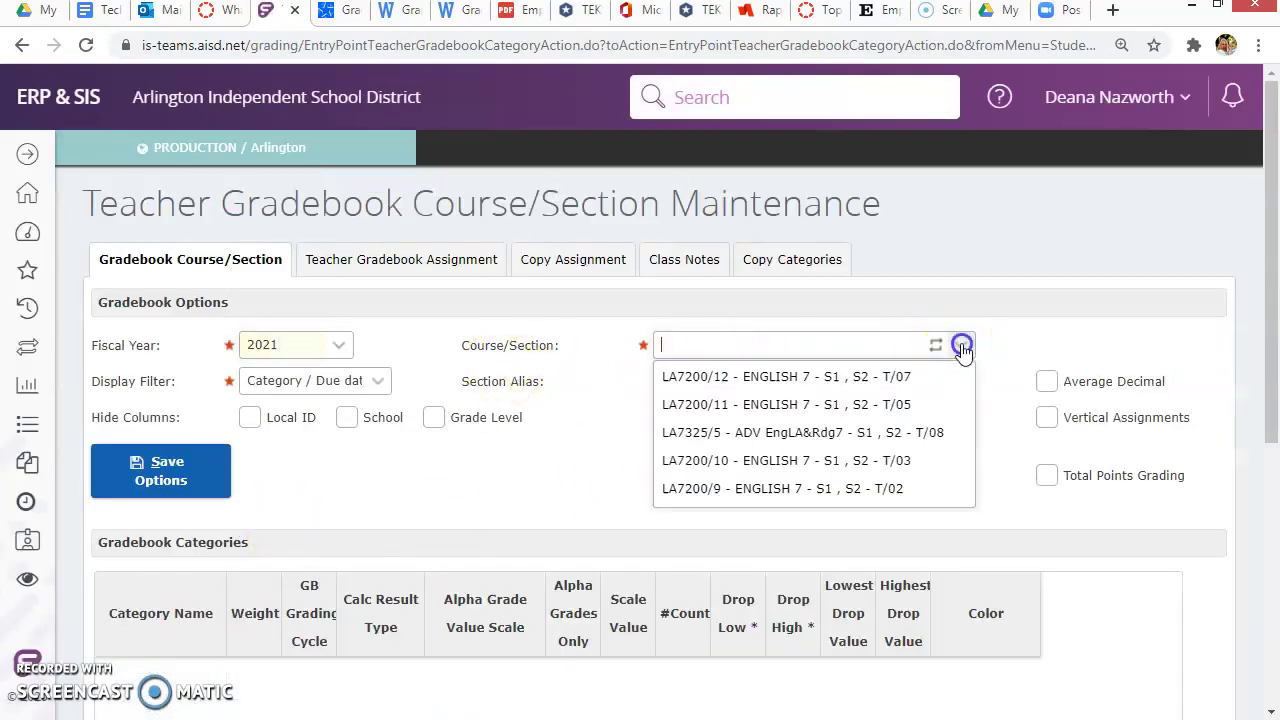
click(894, 489)
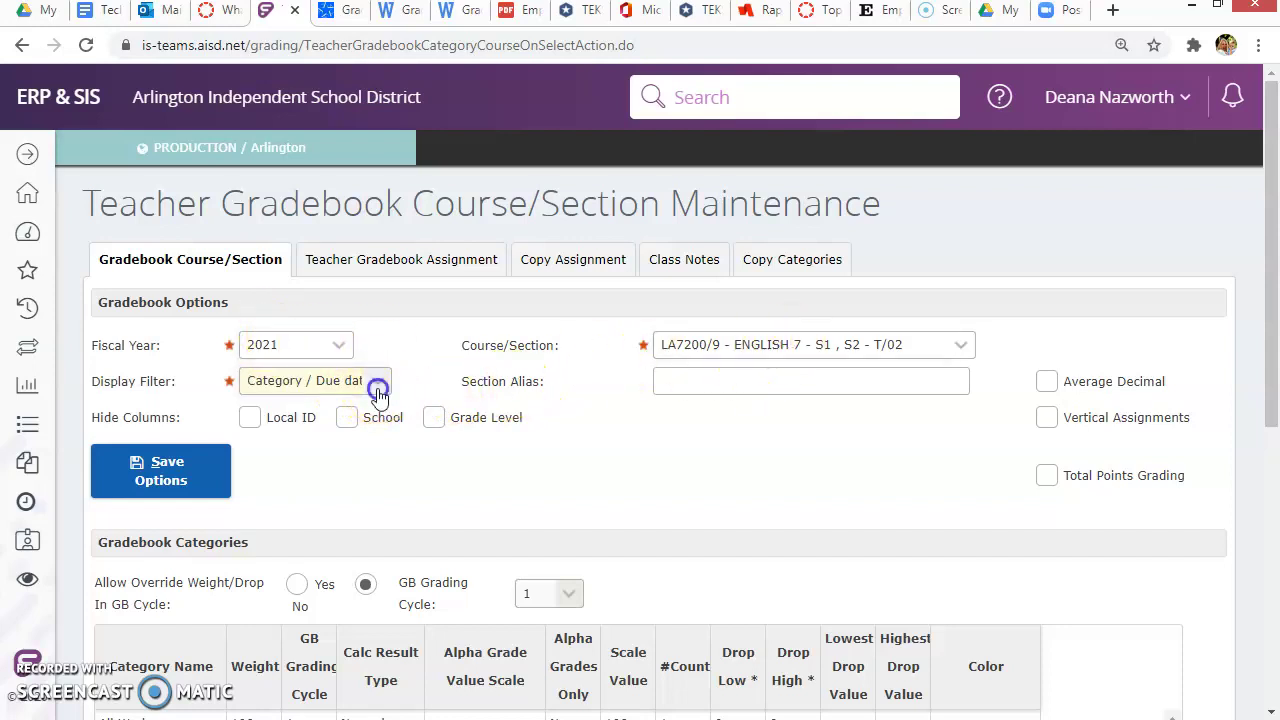
Set the display filter to Category / Due date / Alpha and save the gradebook options
click(377, 384)
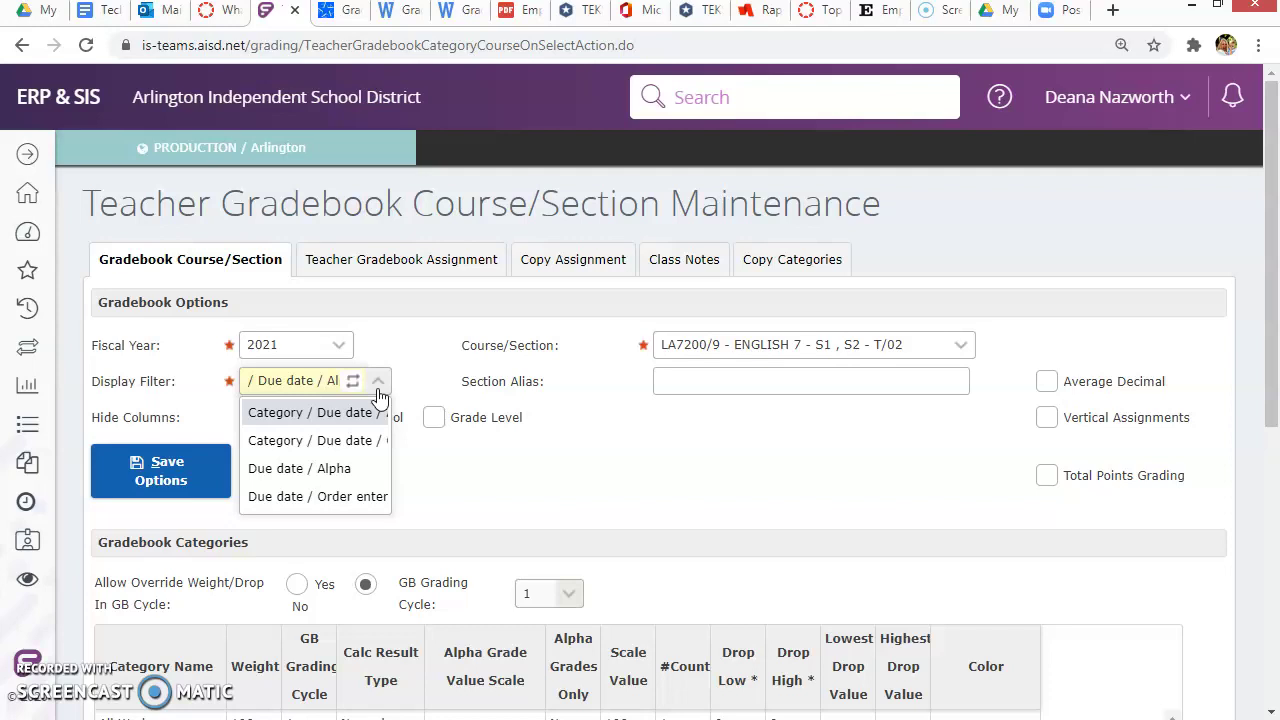
click(366, 412)
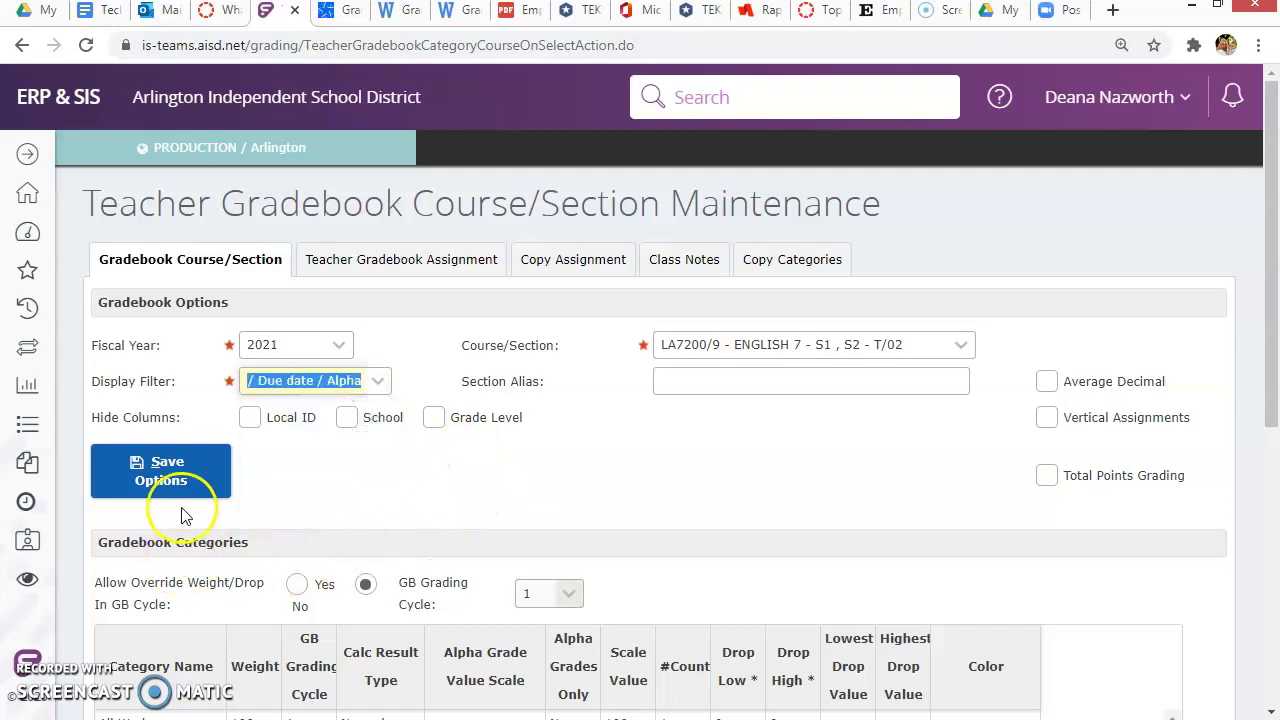
click(181, 472)
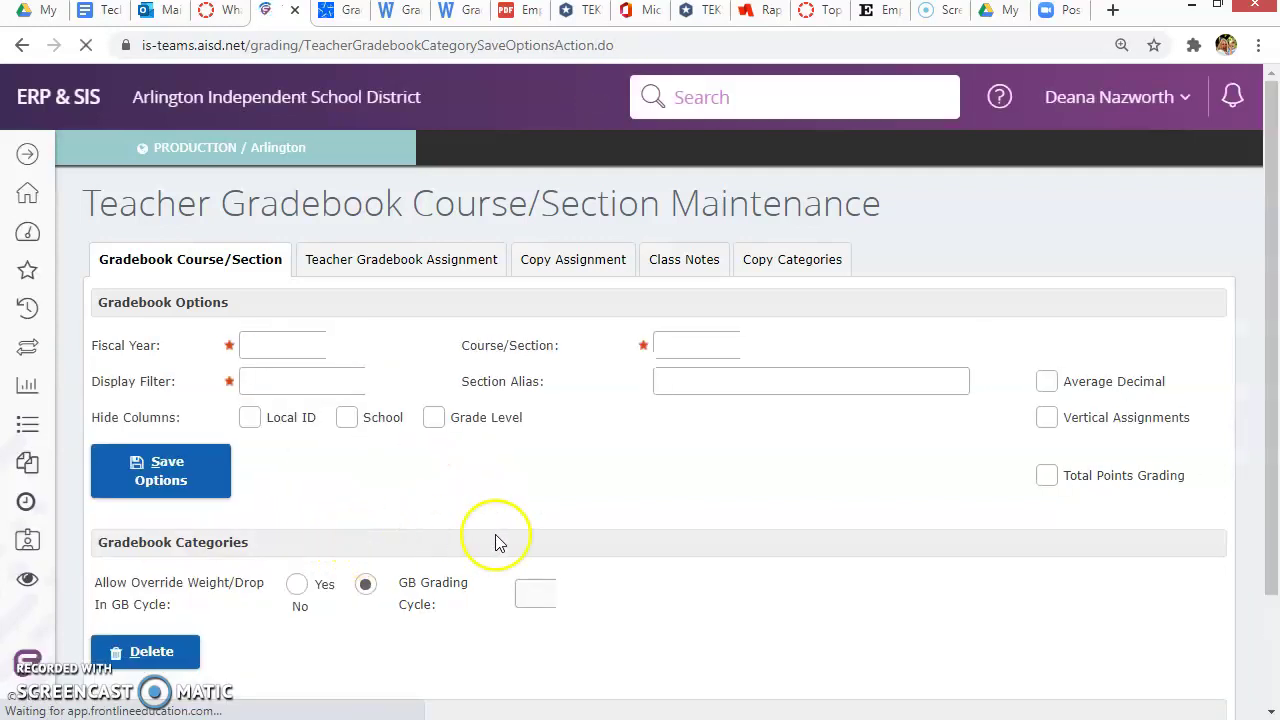
Examine the names, weights and scale values of the section's gradebook categories
scroll(605, 548, down, 3)
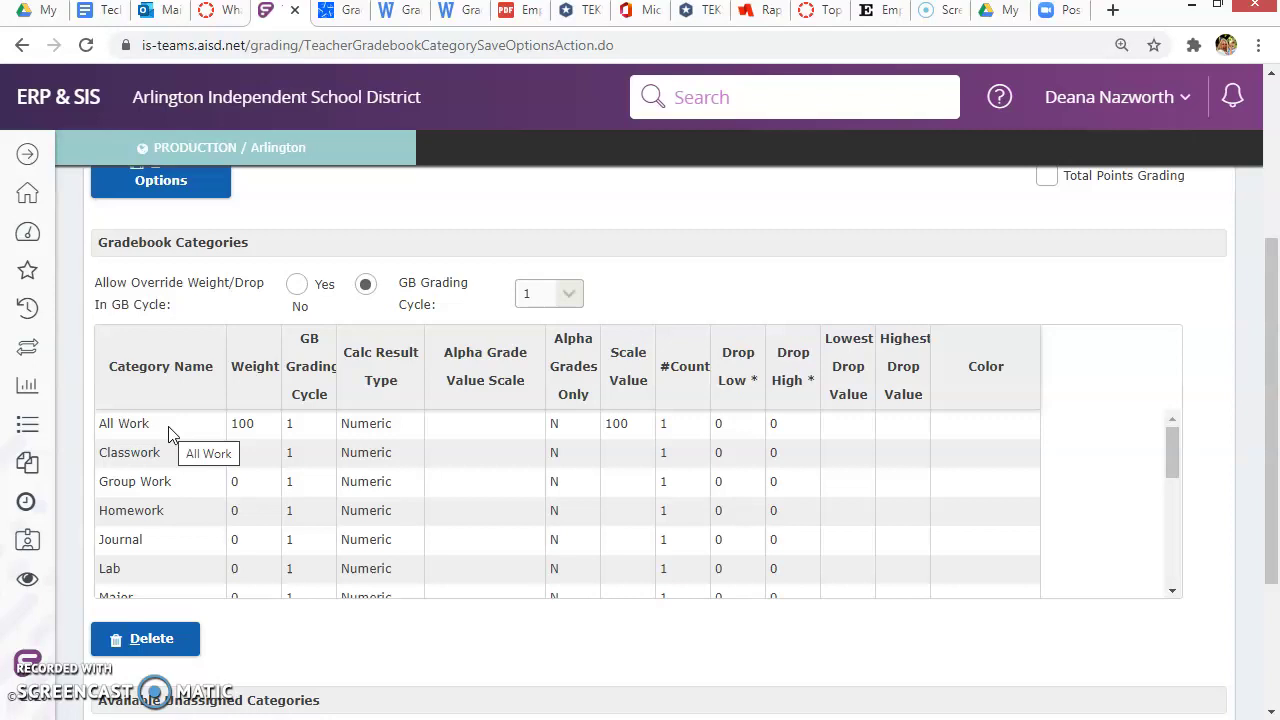
click(245, 427)
click(464, 436)
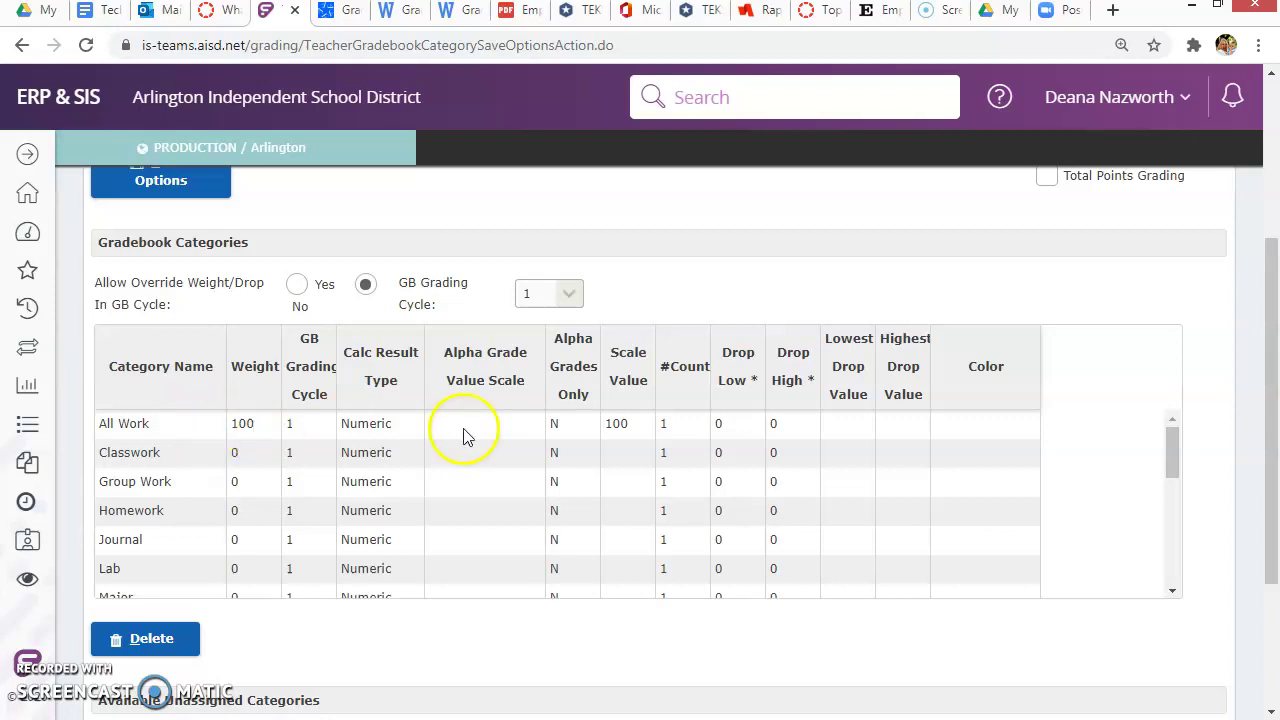
click(622, 432)
click(683, 431)
click(588, 450)
click(148, 455)
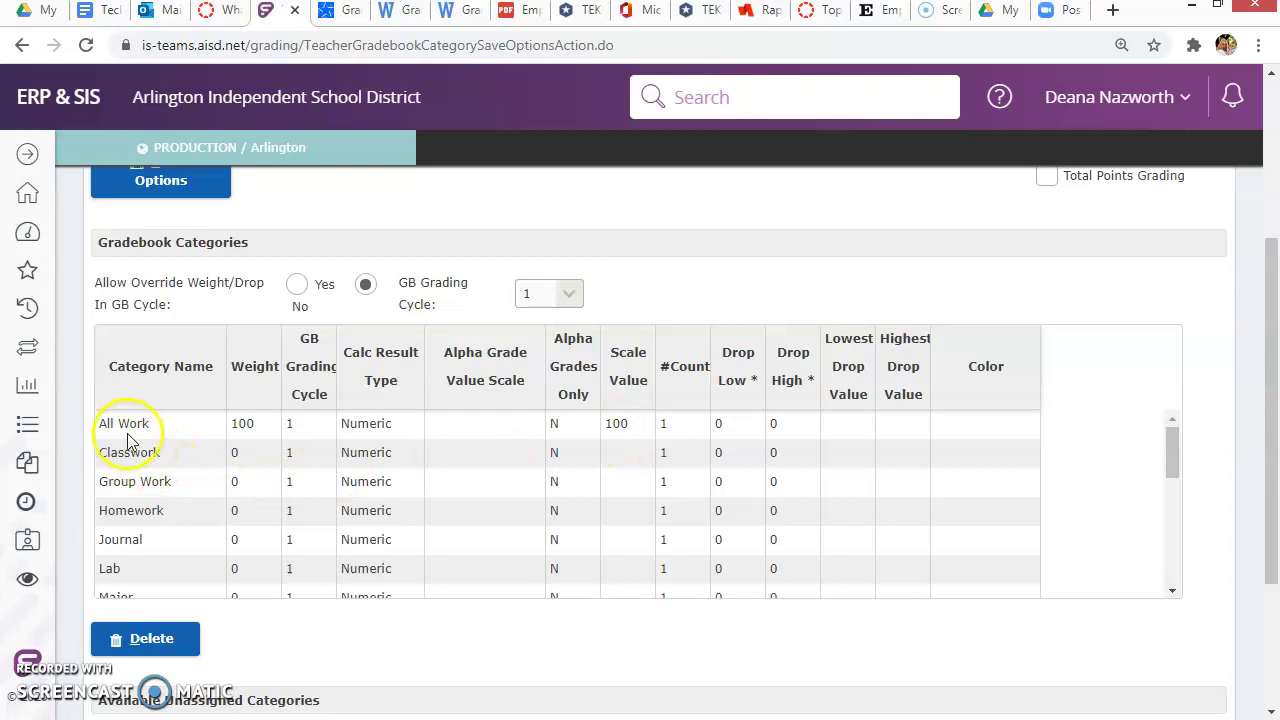
click(145, 435)
scroll(167, 520, down, 2)
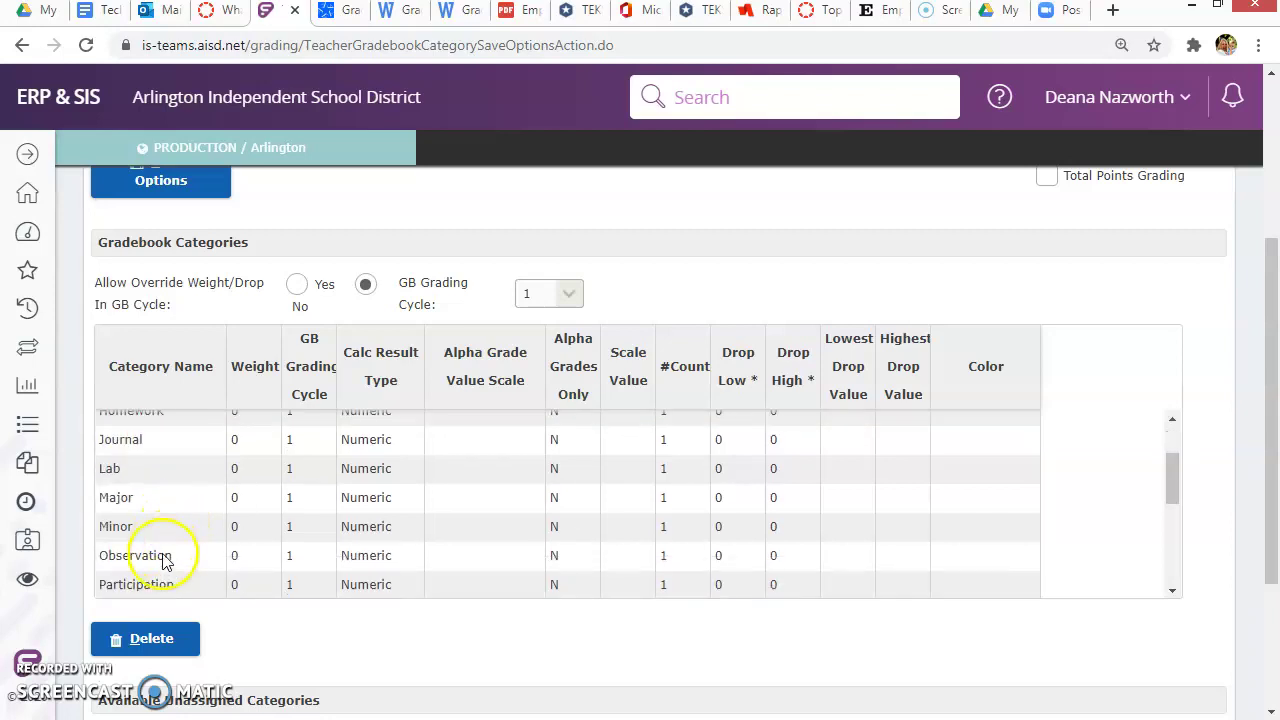
scroll(167, 560, down, 5)
scroll(155, 486, up, 3)
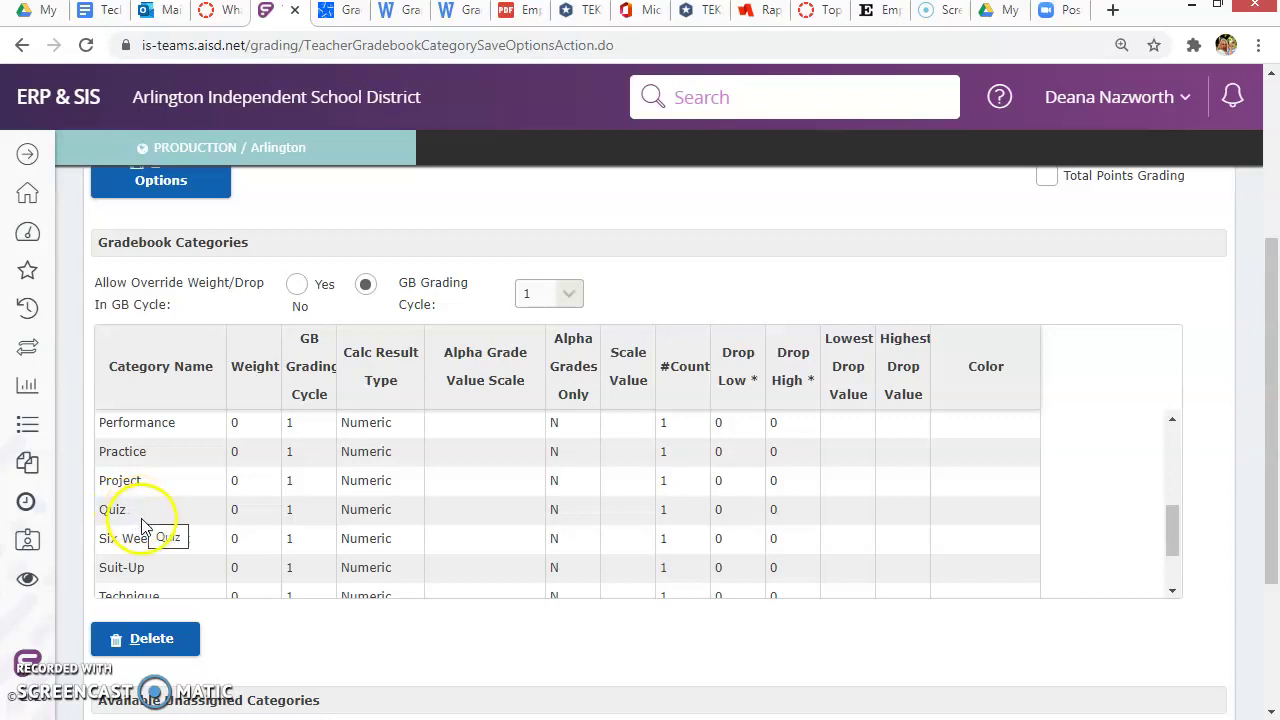
scroll(251, 445, up, 2)
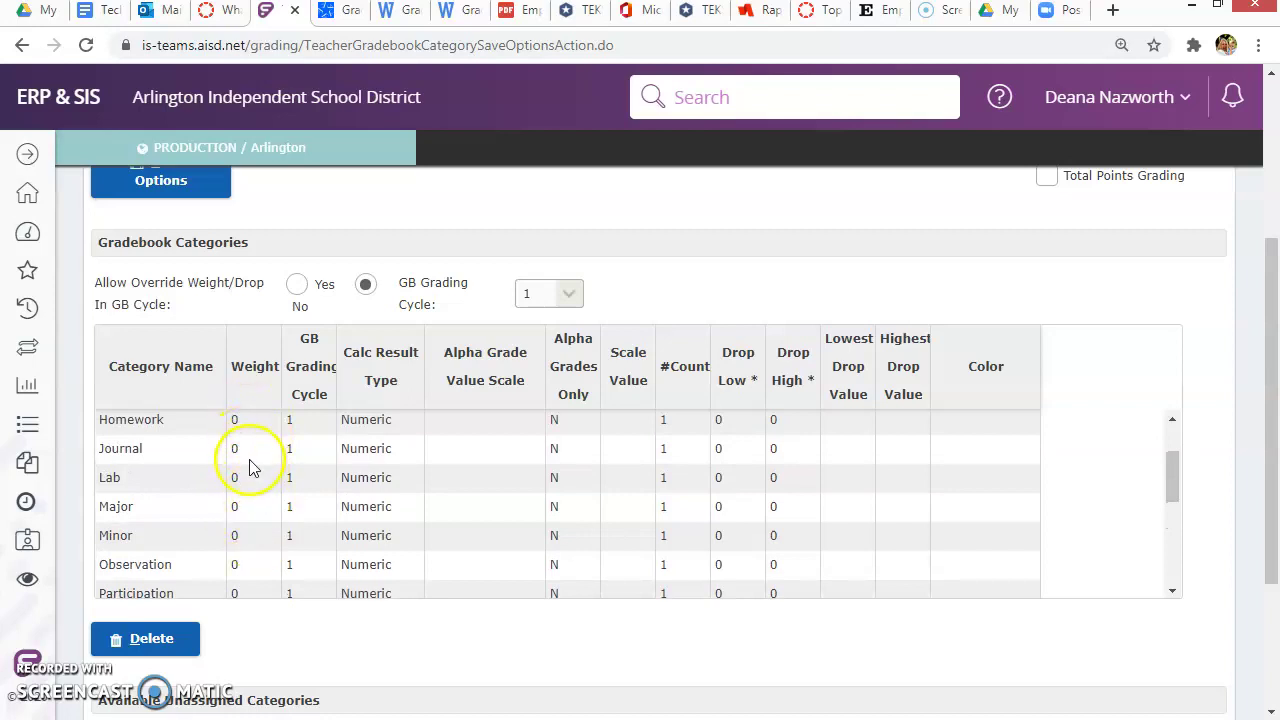
scroll(172, 524, down, 1)
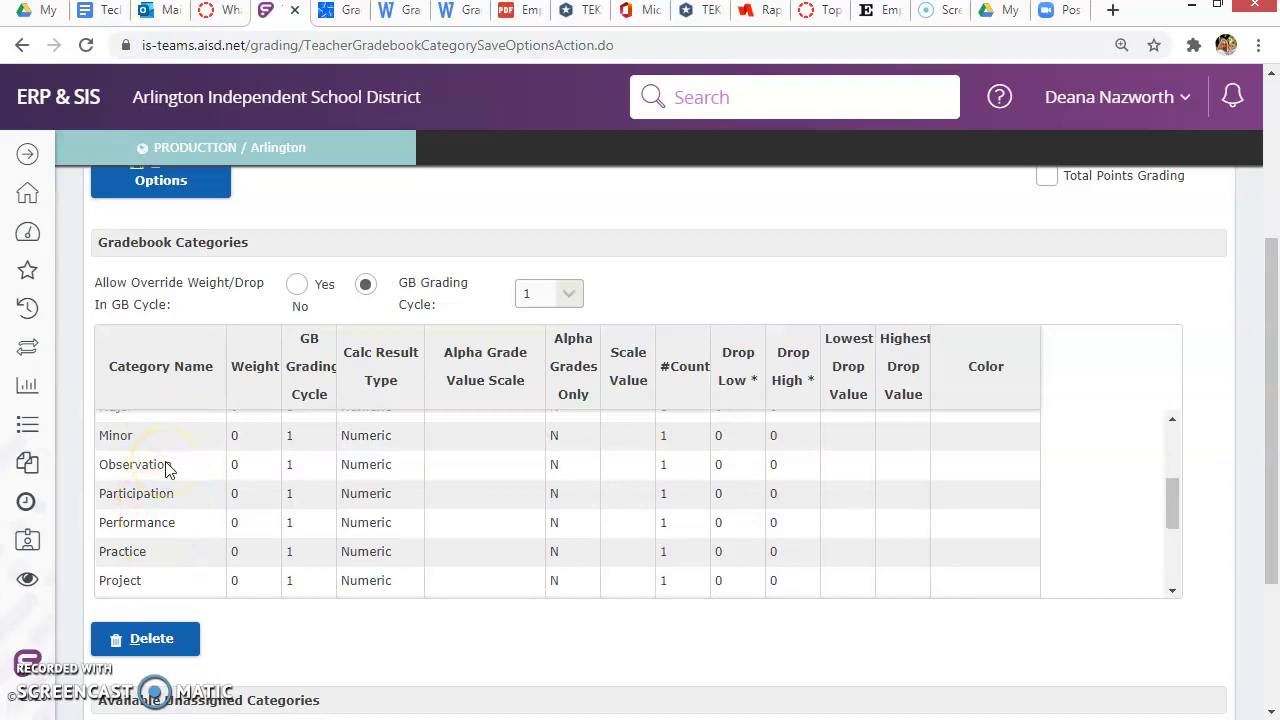
scroll(166, 528, up, 1)
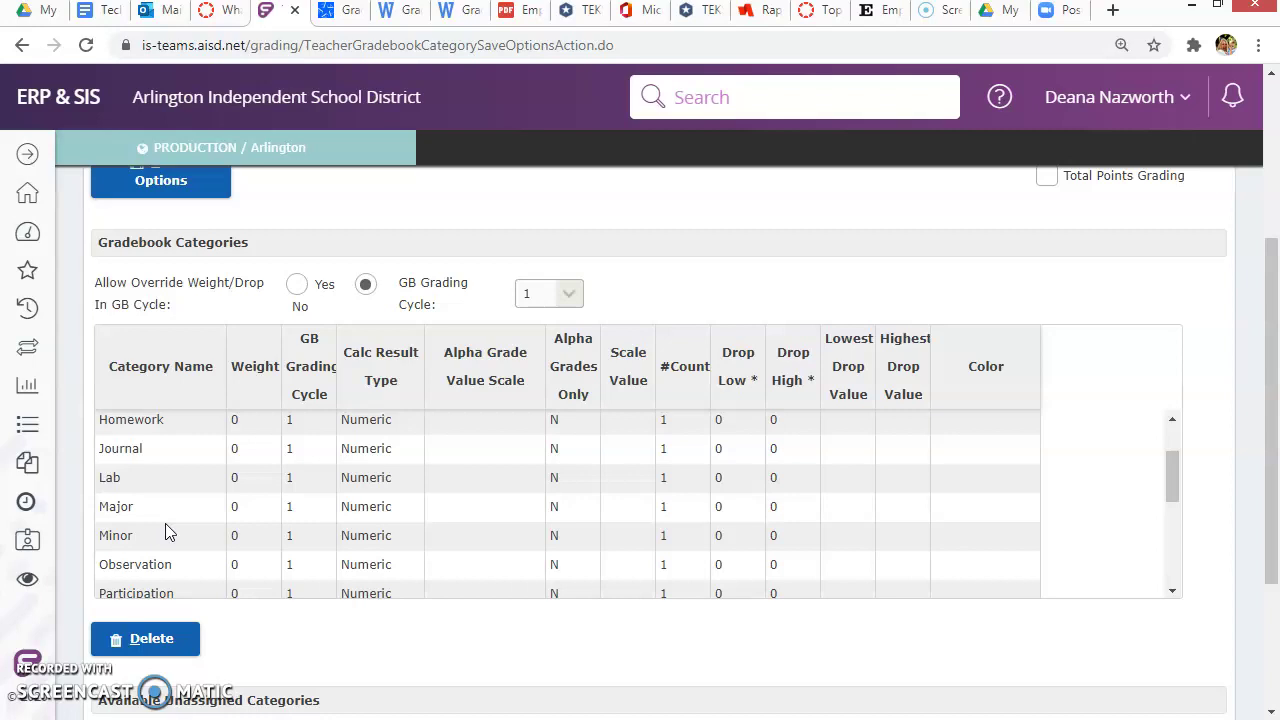
scroll(168, 535, up, 5)
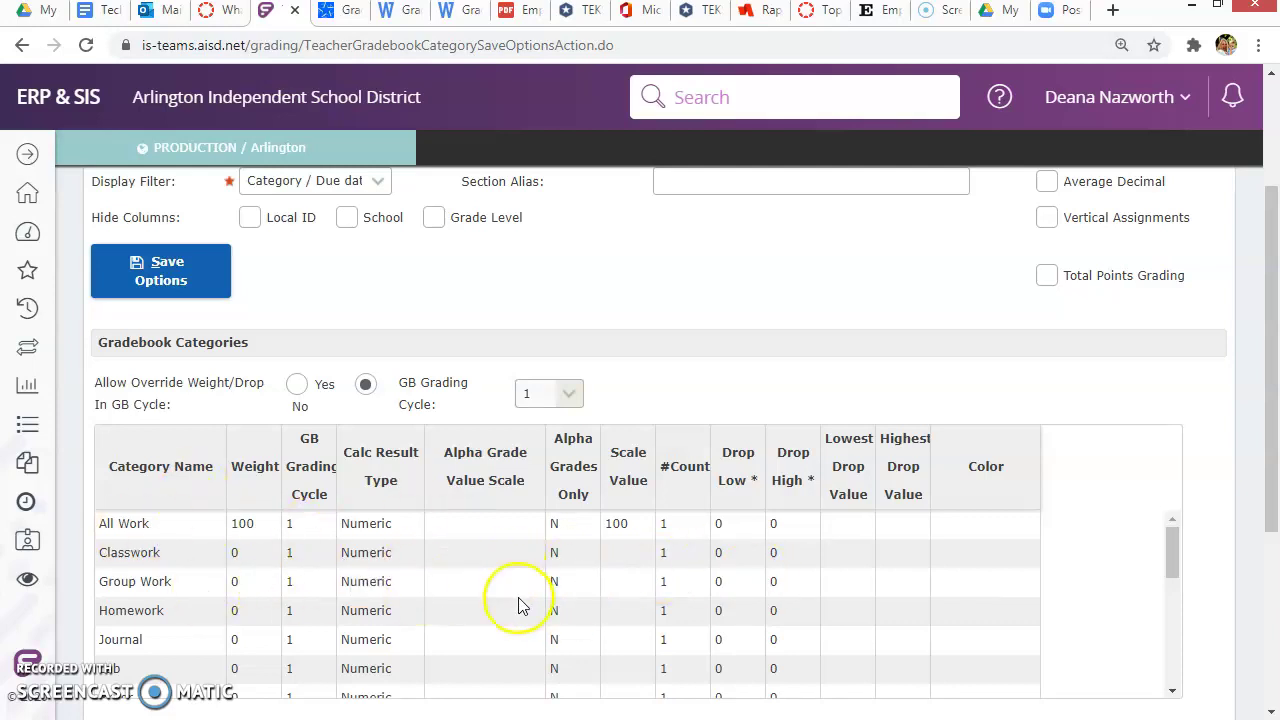
Switch to the section LA7200/10 - ENGLISH 7 - S1, S2 - T/03 and review its gradebook categories
scroll(670, 515, up, 2)
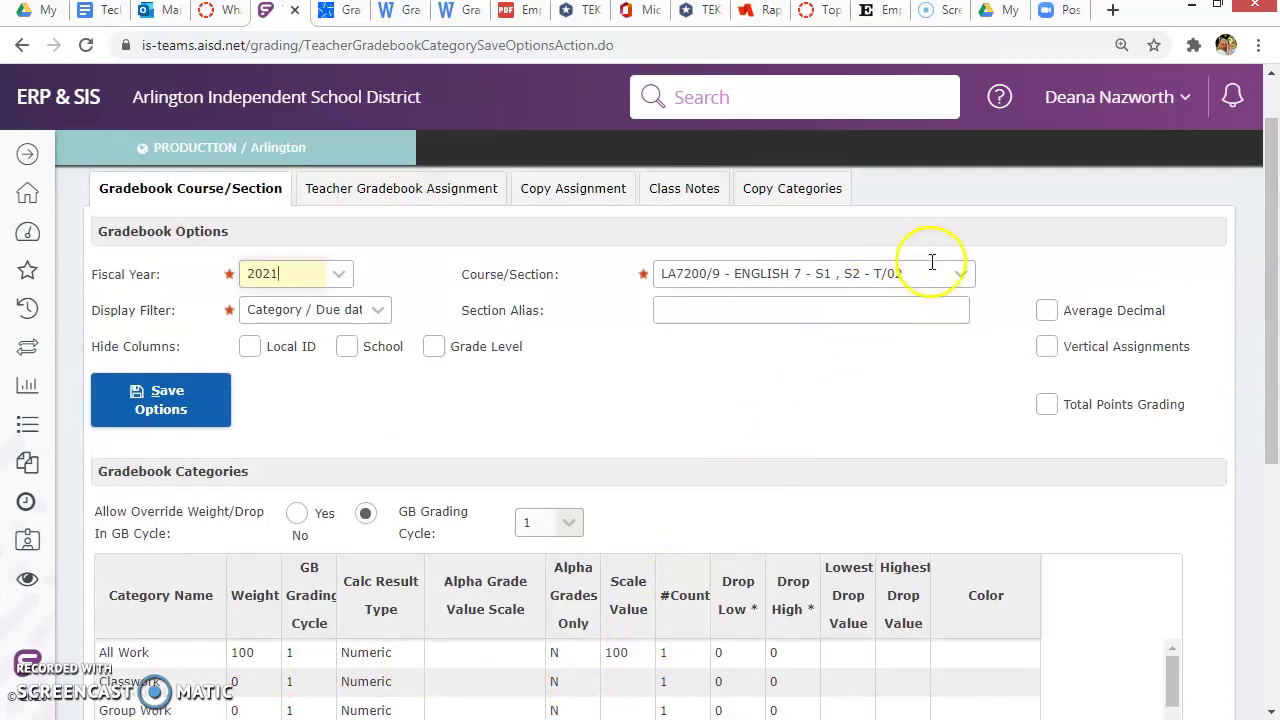
click(960, 280)
click(920, 397)
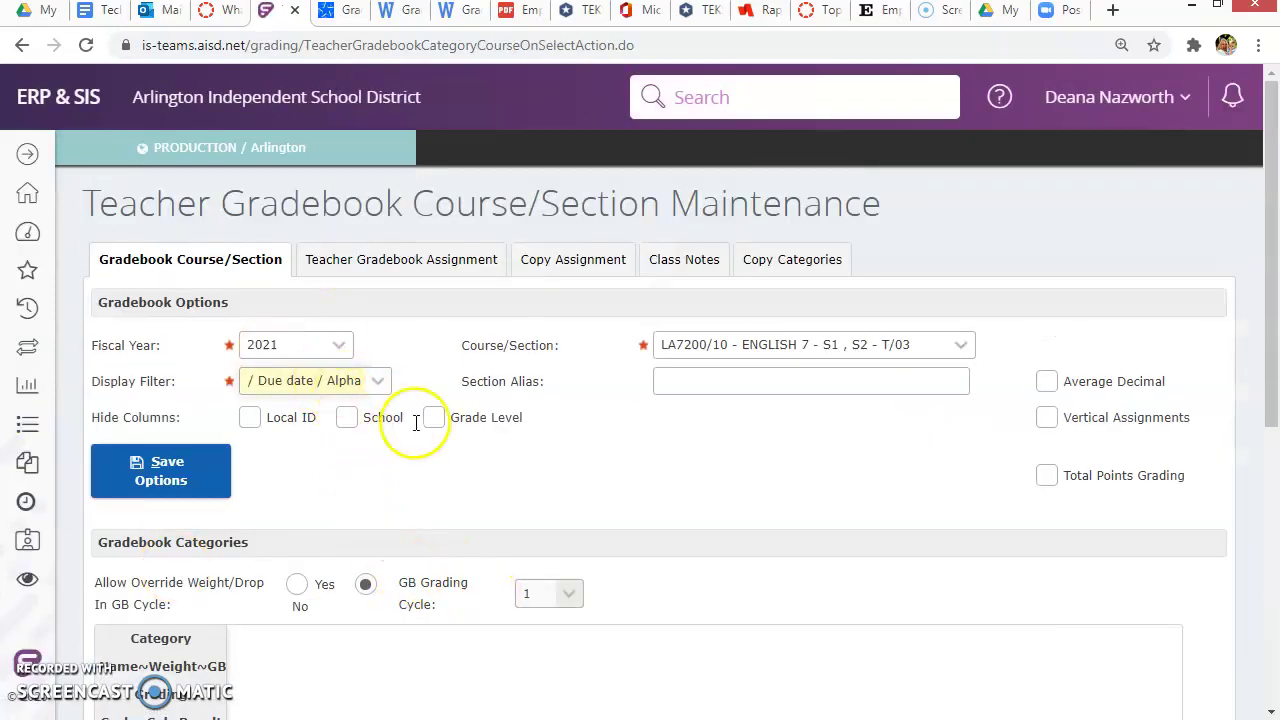
scroll(600, 510, down, 3)
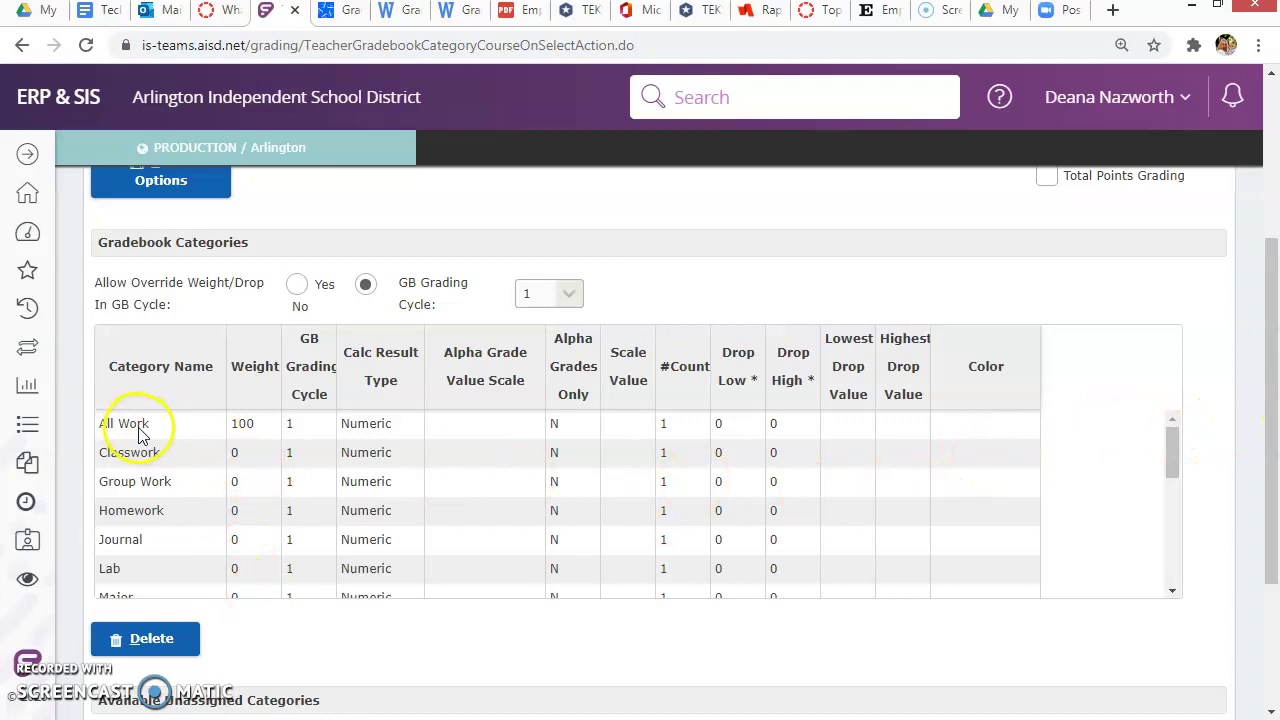
drag(1270, 430, 1275, 258)
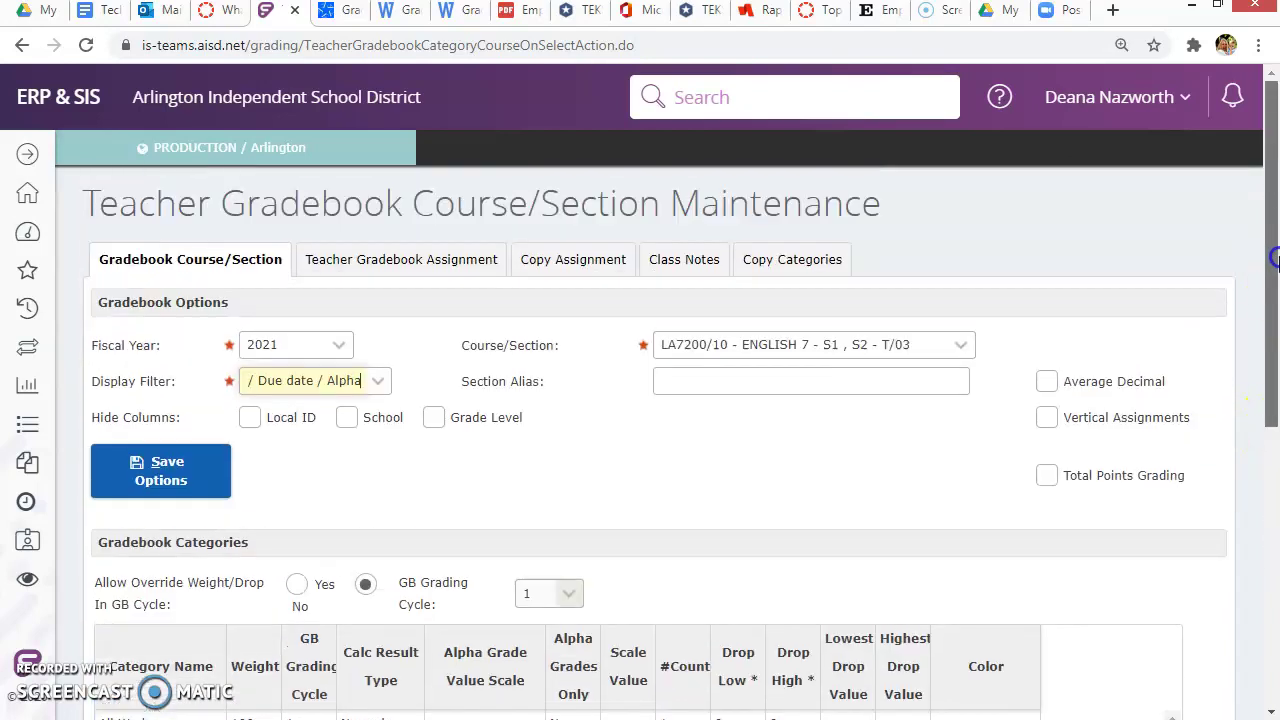
Open Teacher Gradebook Assignment for the selected section and add a new assignment in the All Work category
click(390, 268)
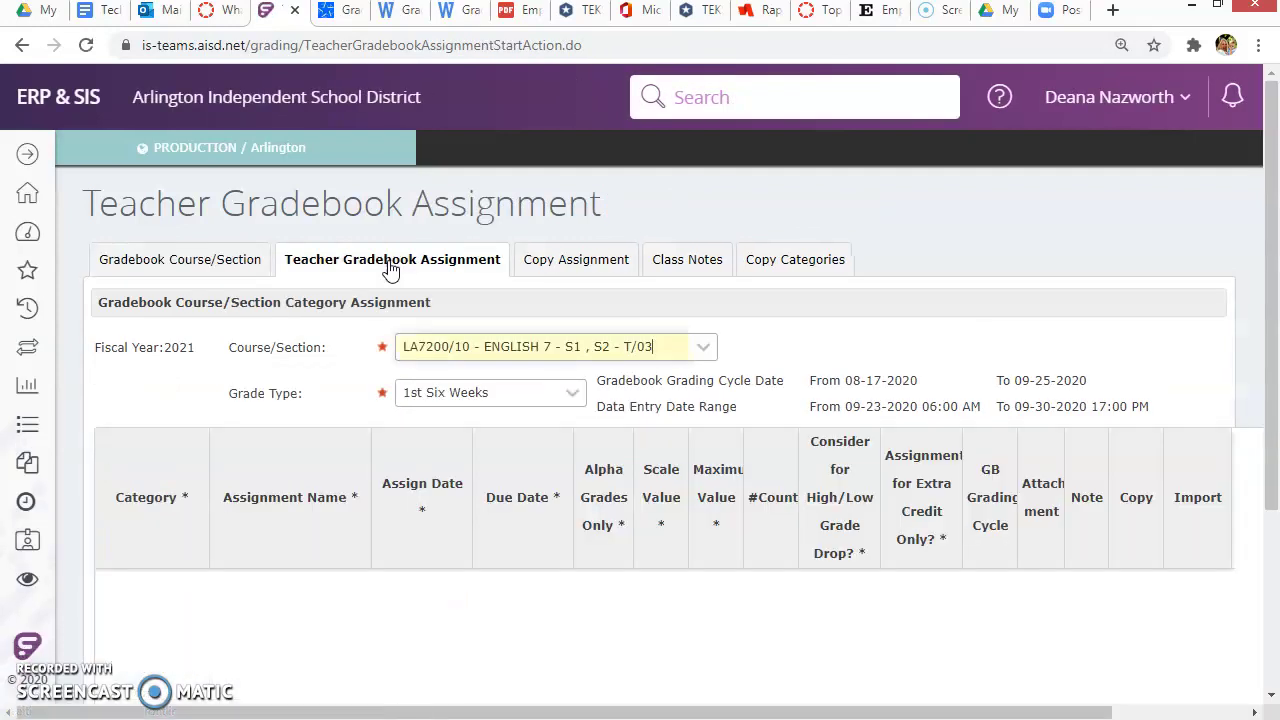
scroll(450, 365, down, 3)
click(138, 656)
click(151, 394)
click(158, 392)
click(168, 425)
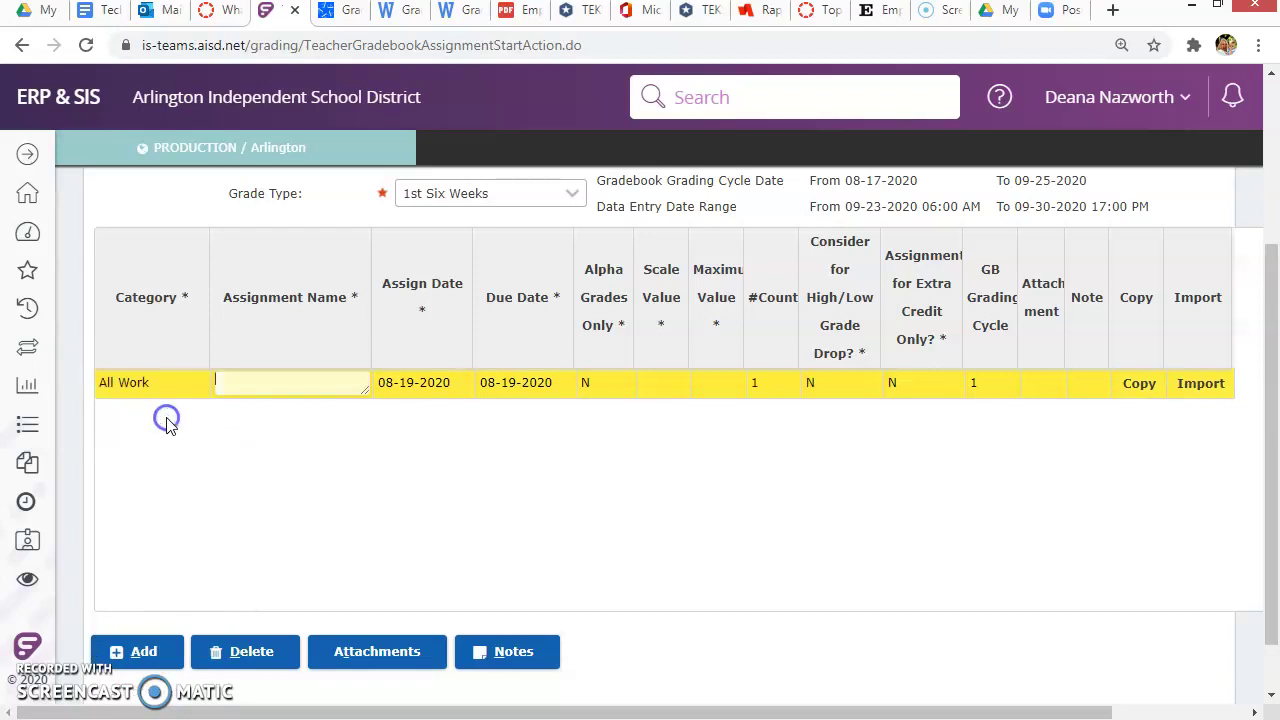
Name the new assignment Clean Slate and set both its assign date and due date to 08-17-2020
click(257, 382)
text(Clean Stat)
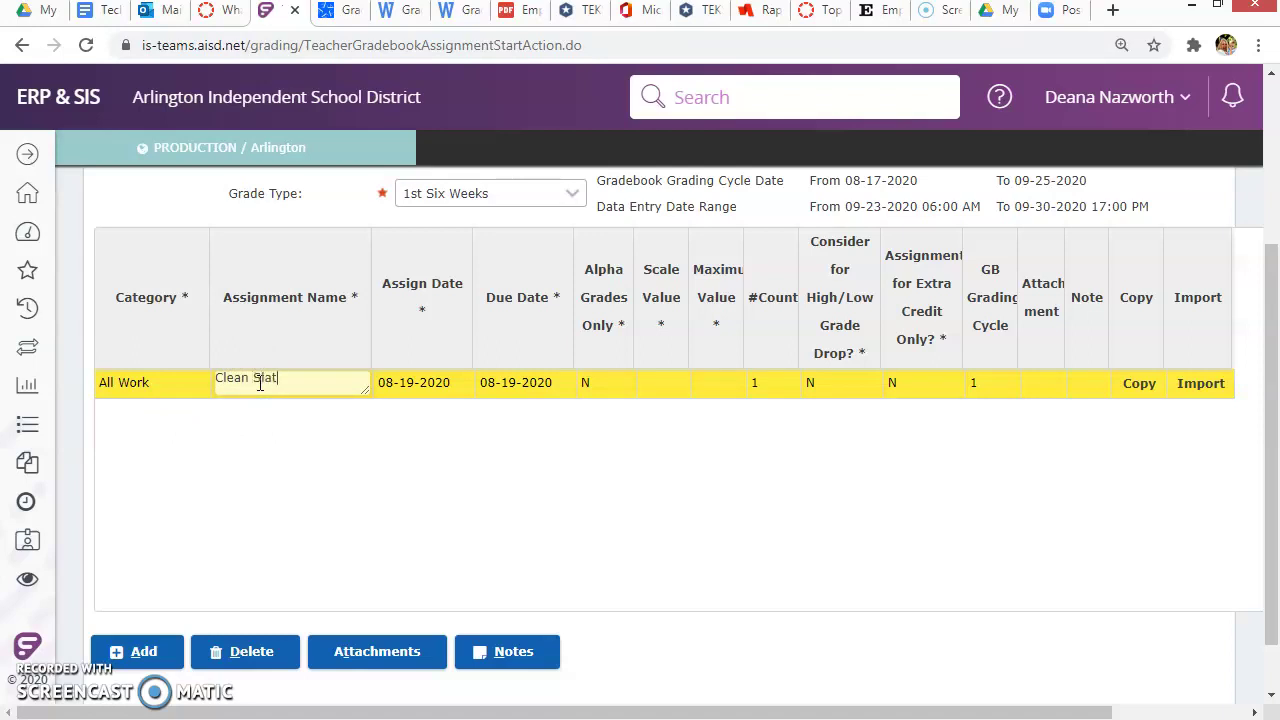
text(e)
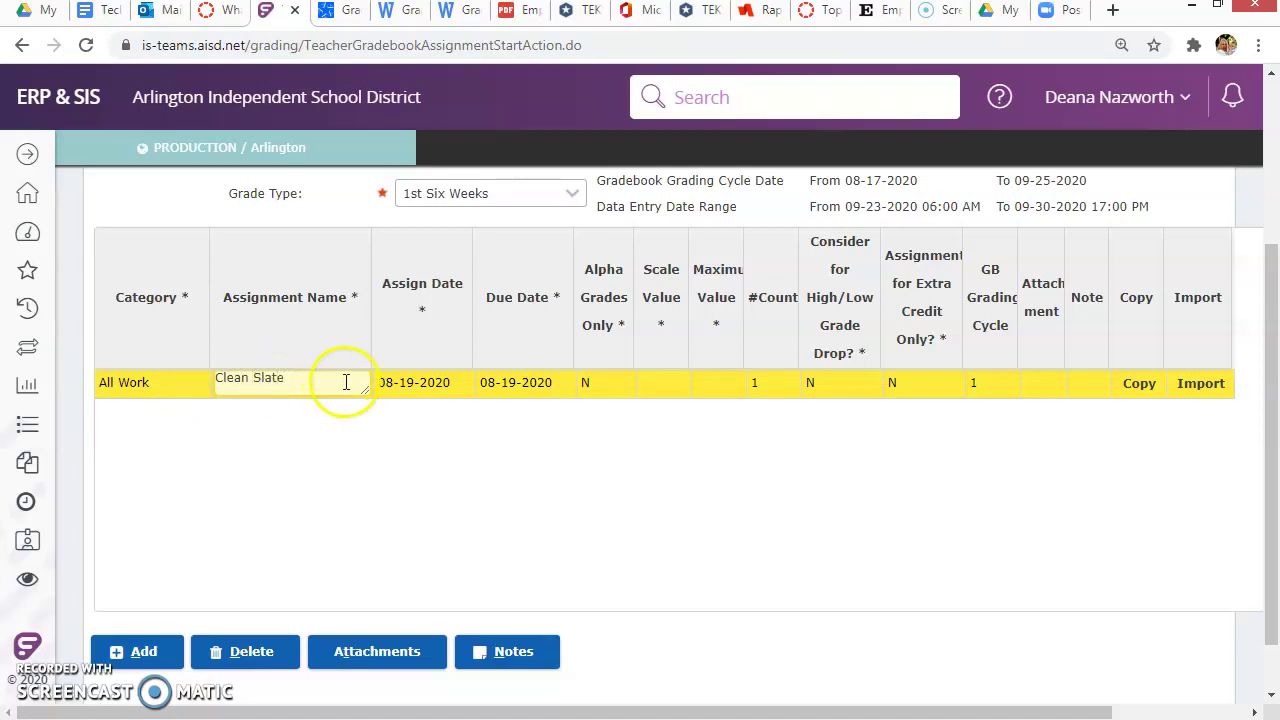
click(413, 382)
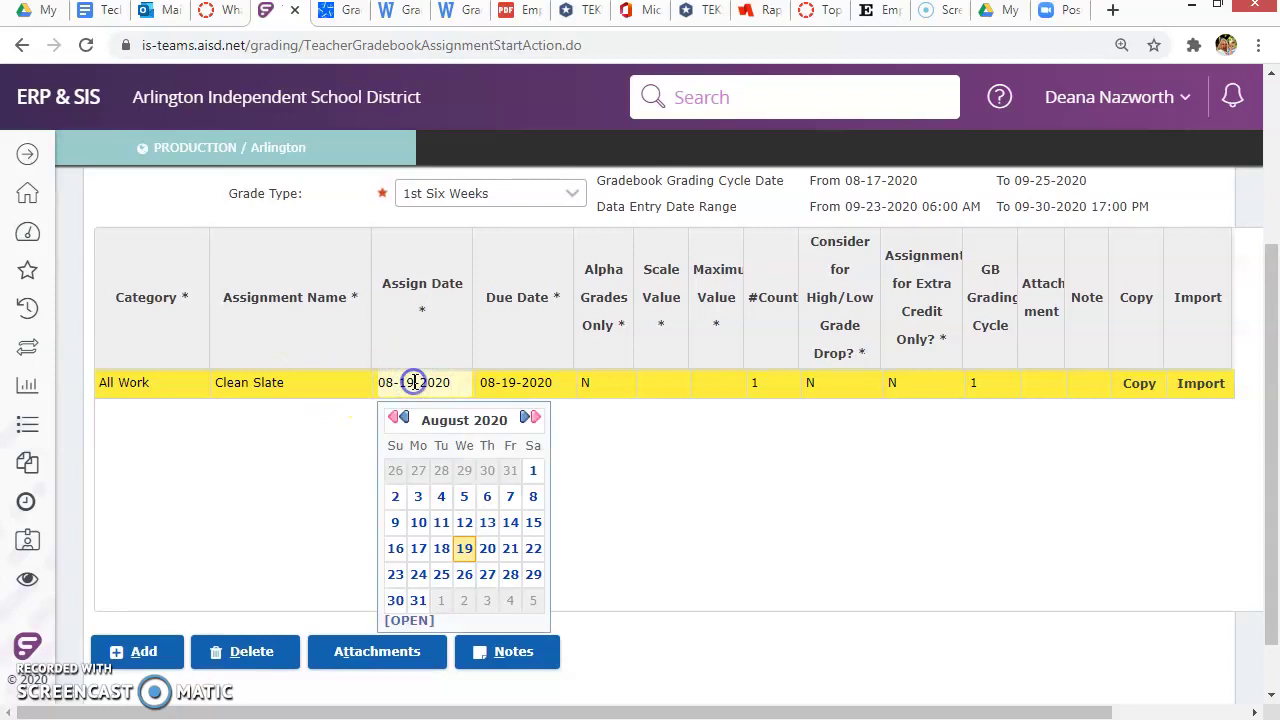
click(418, 548)
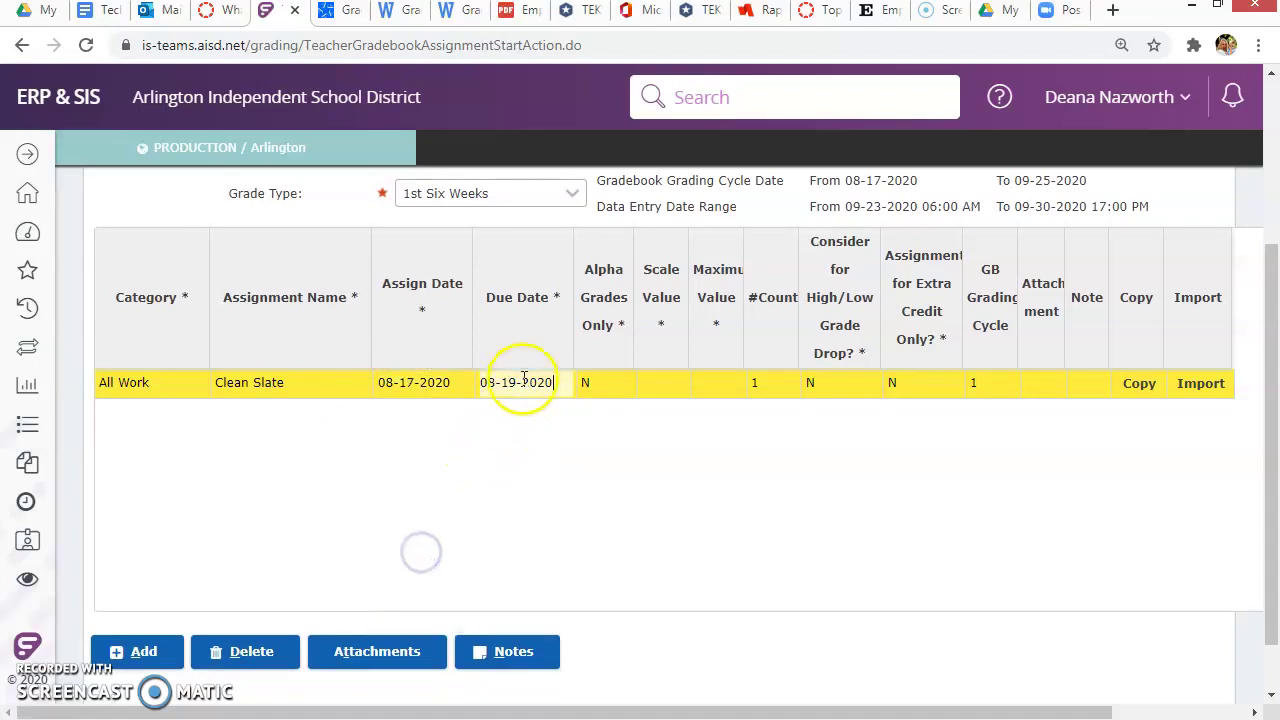
click(502, 548)
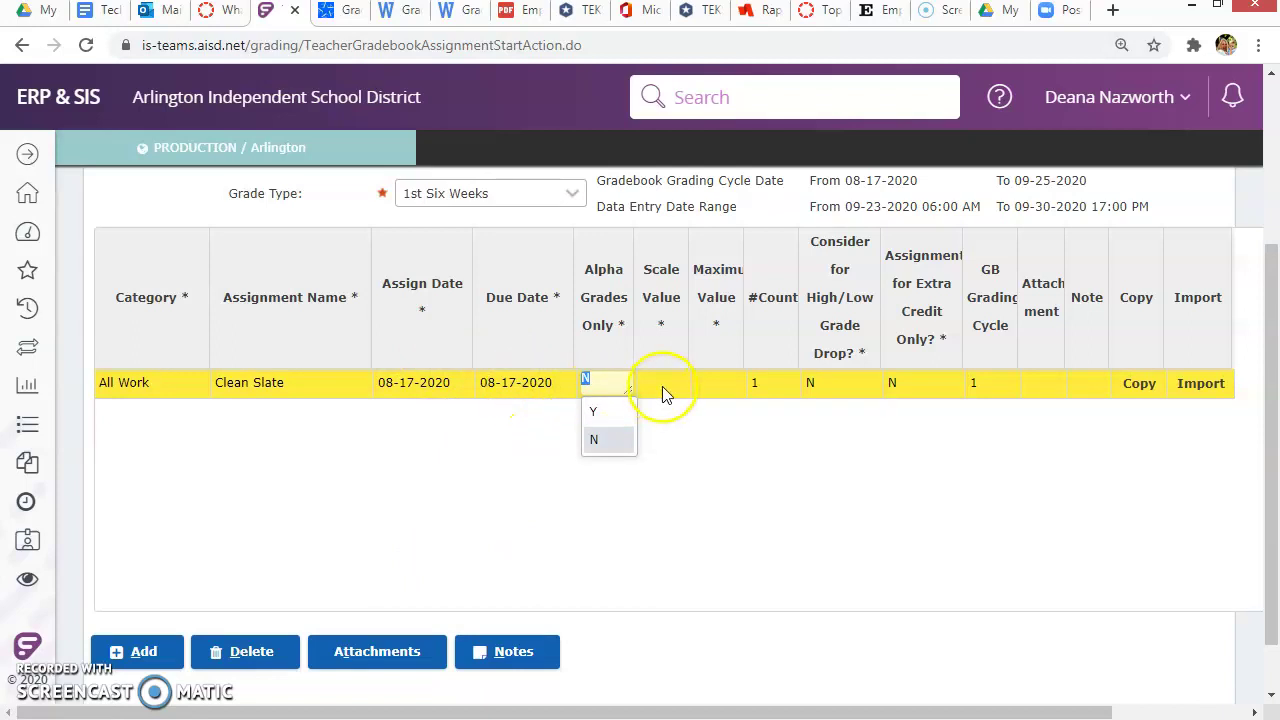
Set the Clean Slate assignment's scale value and maximum value to 100
click(688, 424)
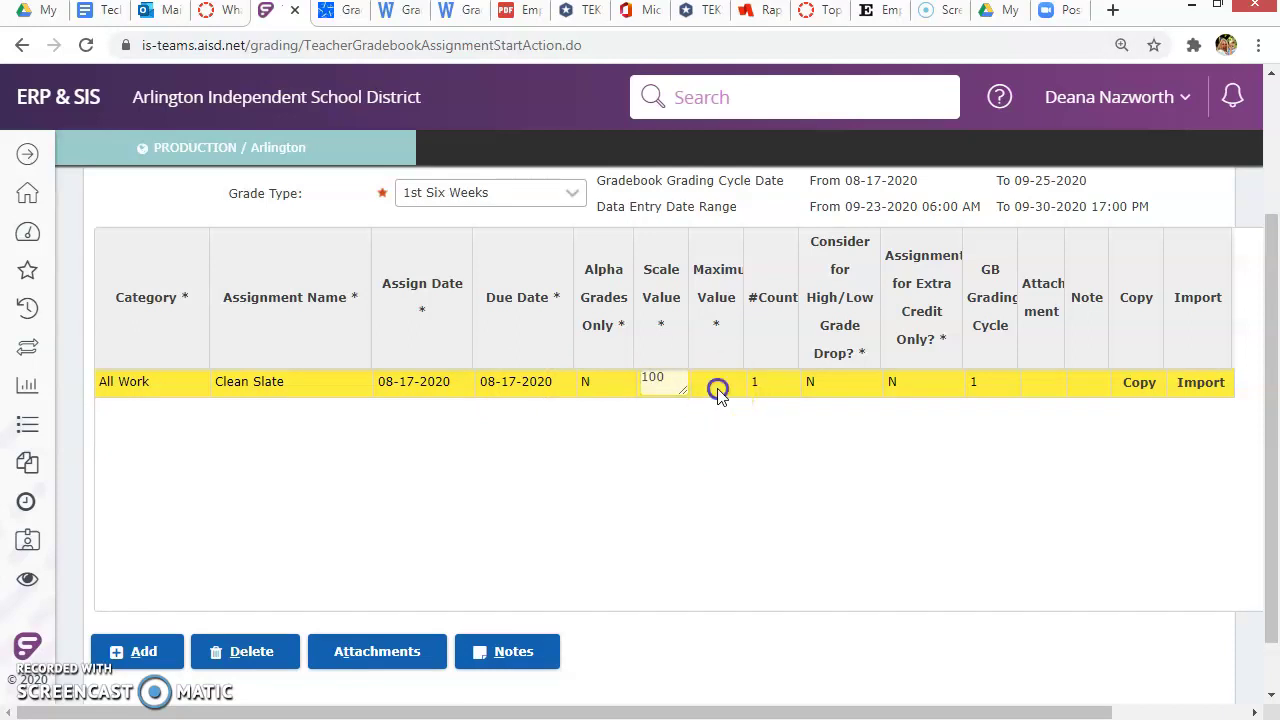
click(718, 390)
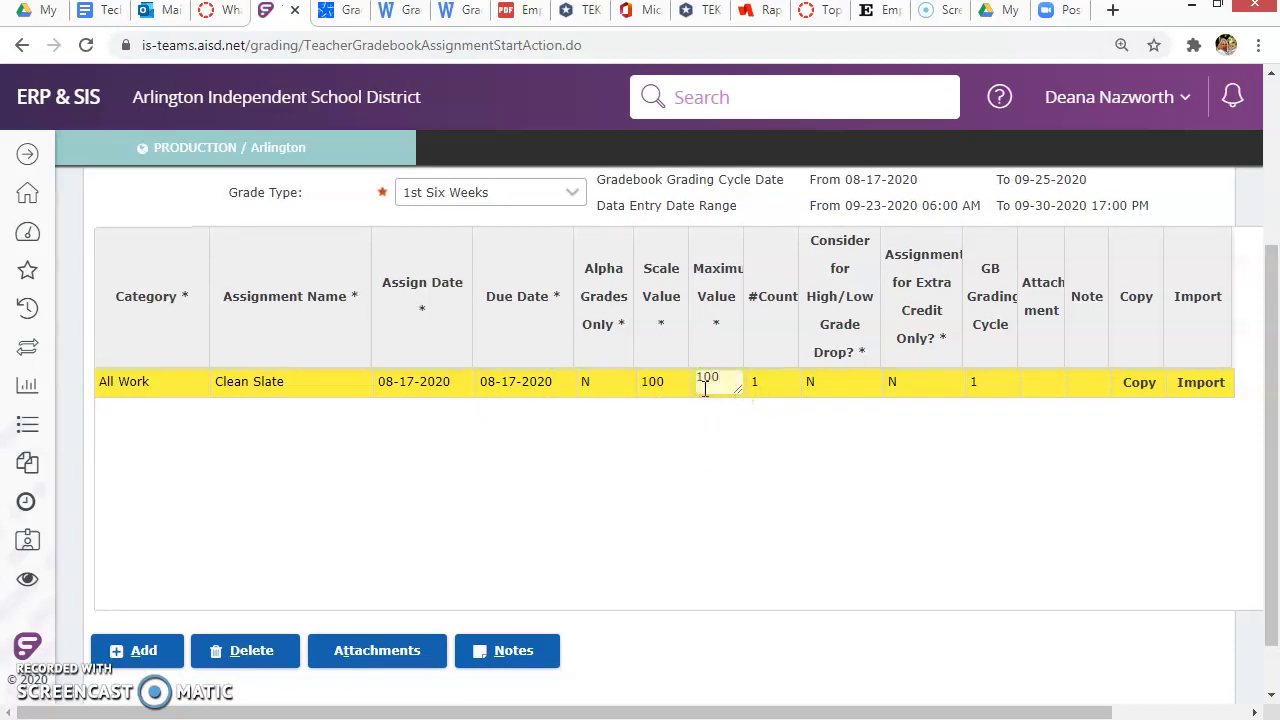
key(Tab)
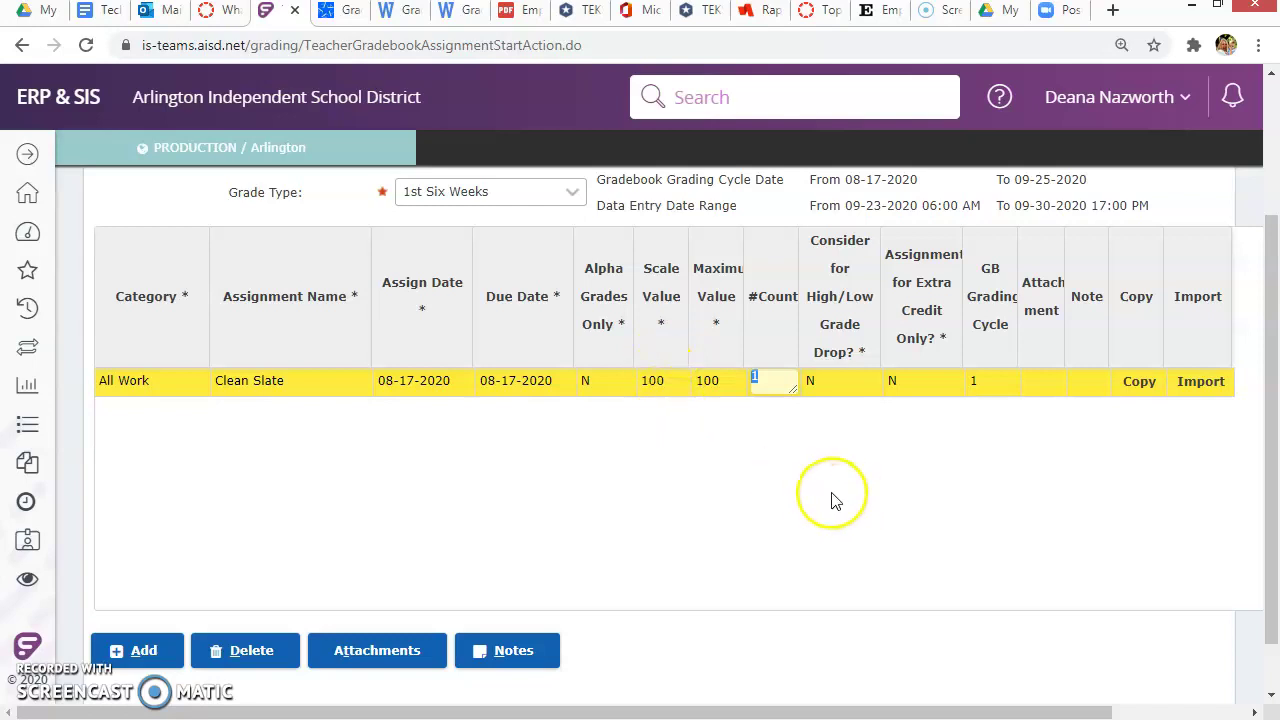
click(727, 381)
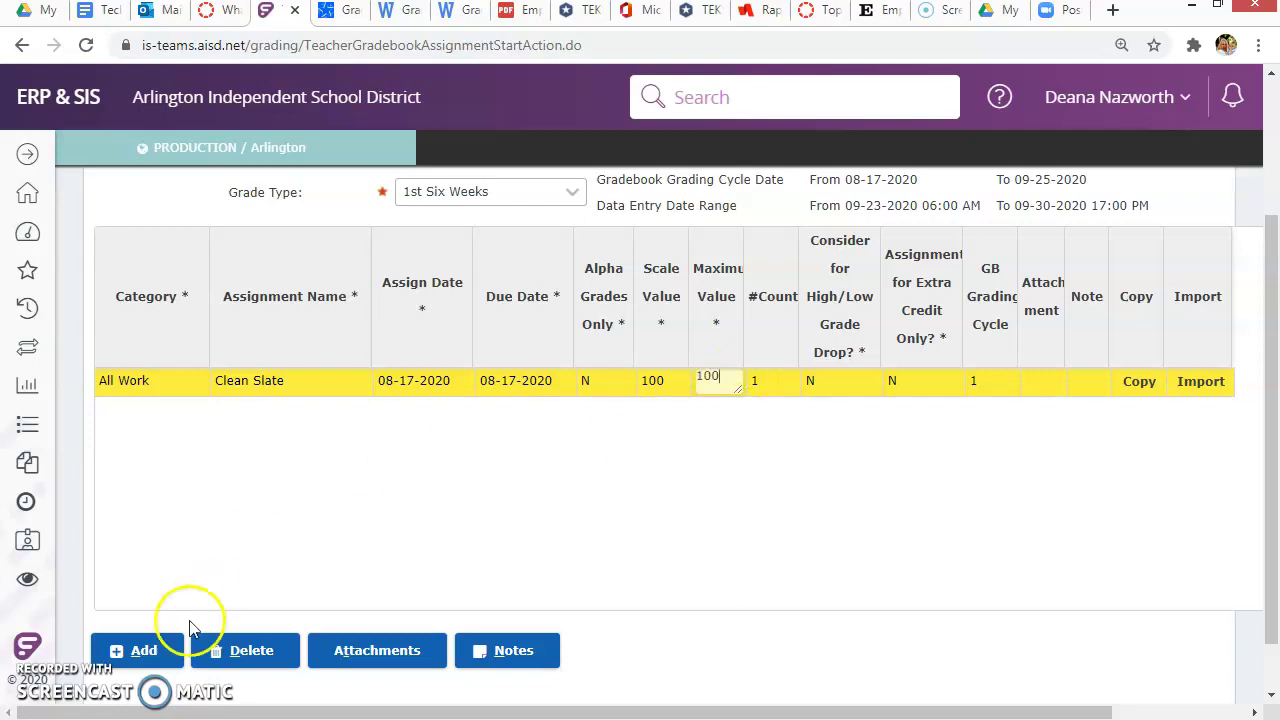
Add an All Work assignment named Student Interest Survey, plus another blank assignment row
click(142, 652)
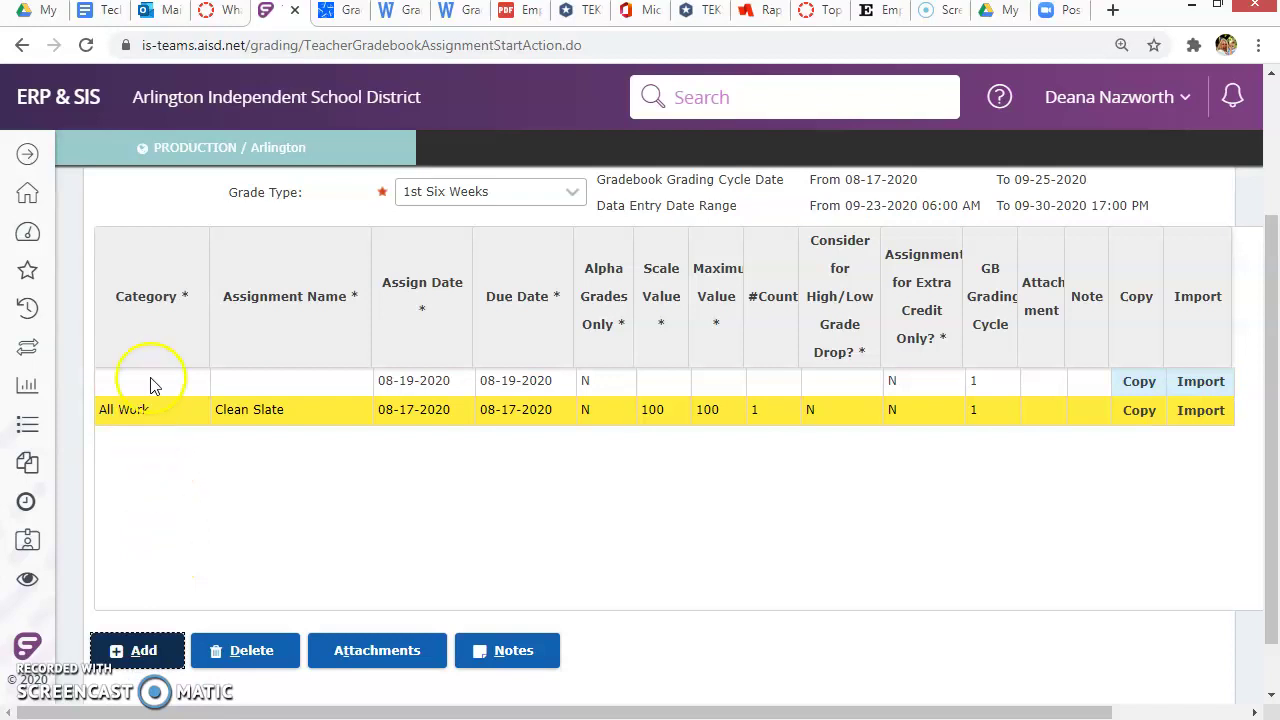
click(149, 379)
click(148, 410)
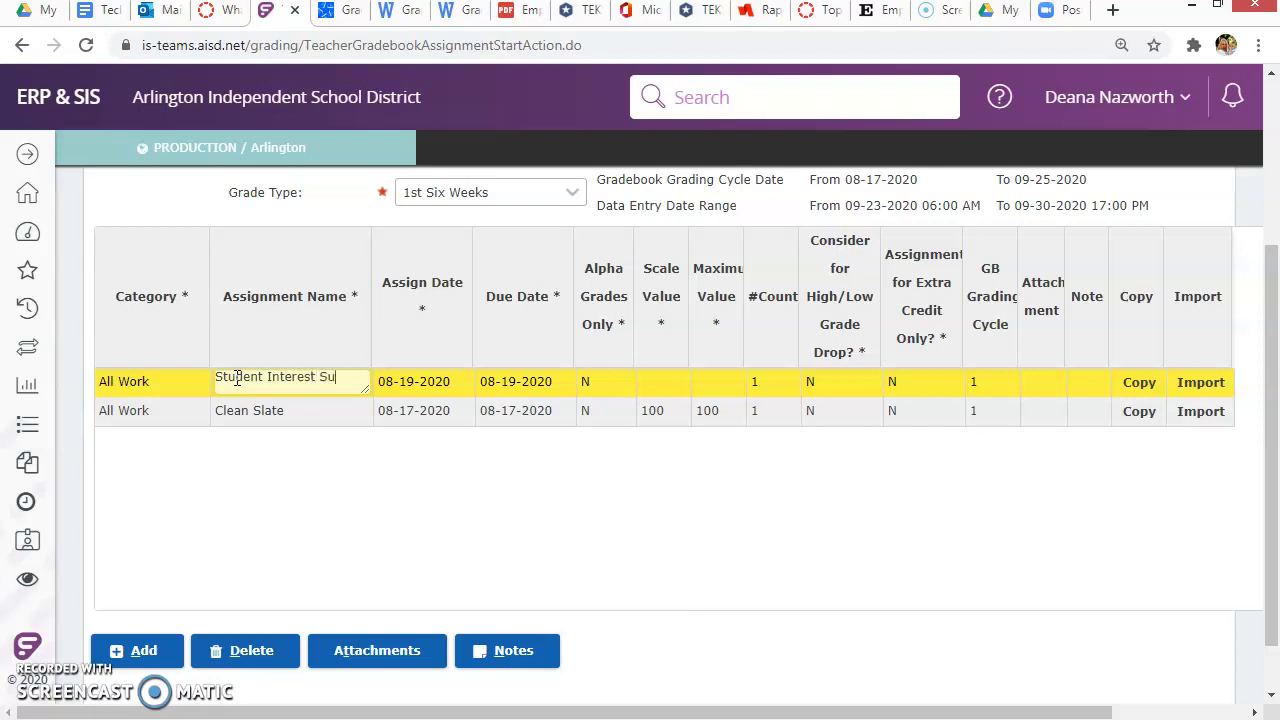
click(408, 388)
click(143, 651)
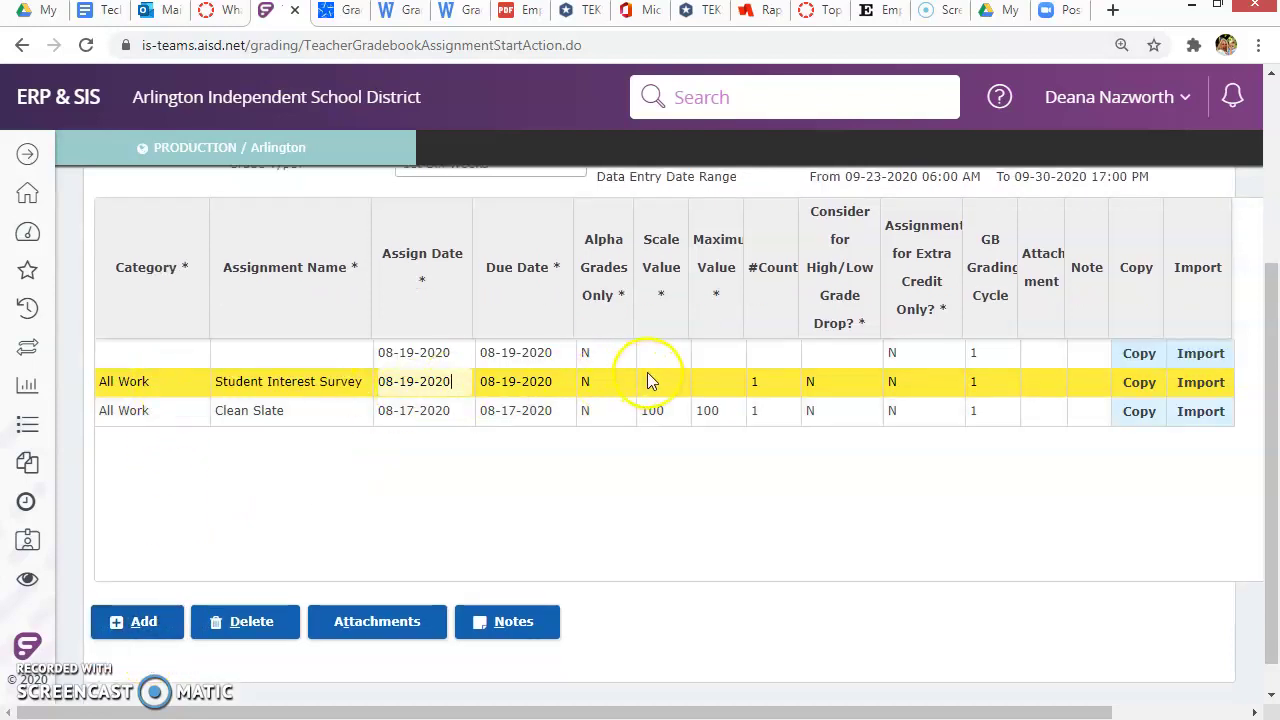
Set the Student Interest Survey assignment's scale value and maximum value to 100
click(648, 381)
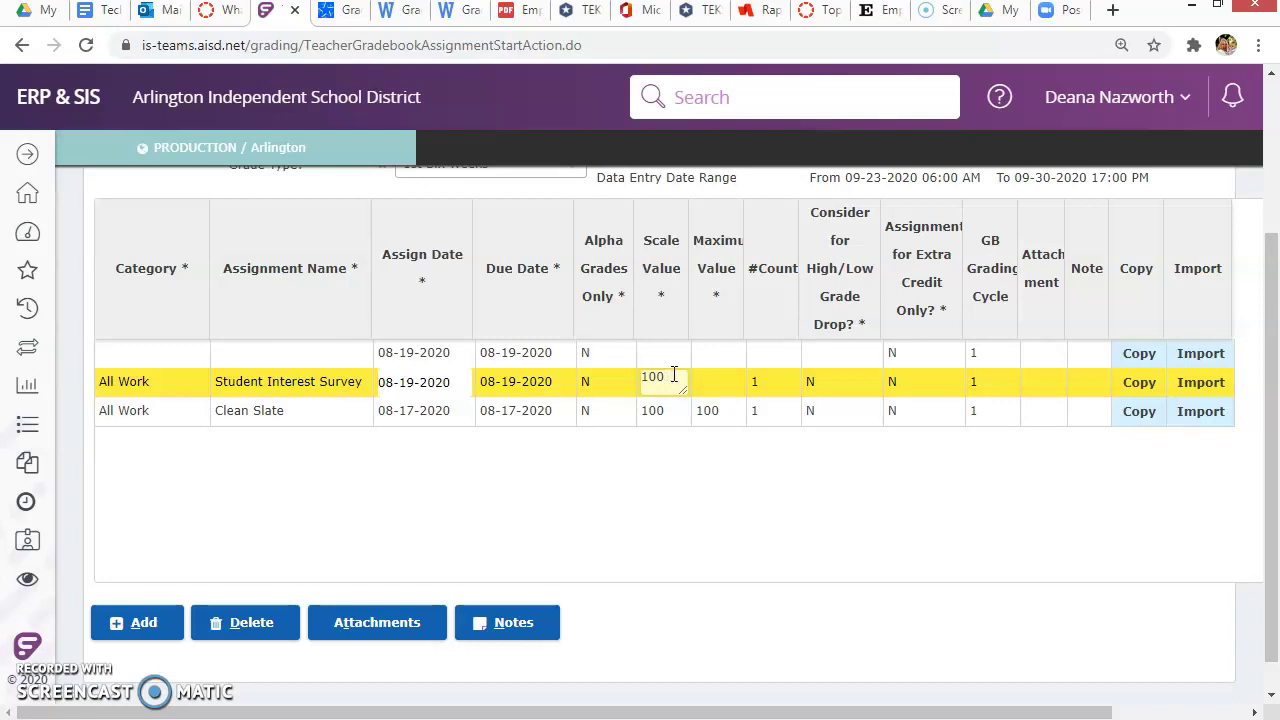
text(100)
click(724, 381)
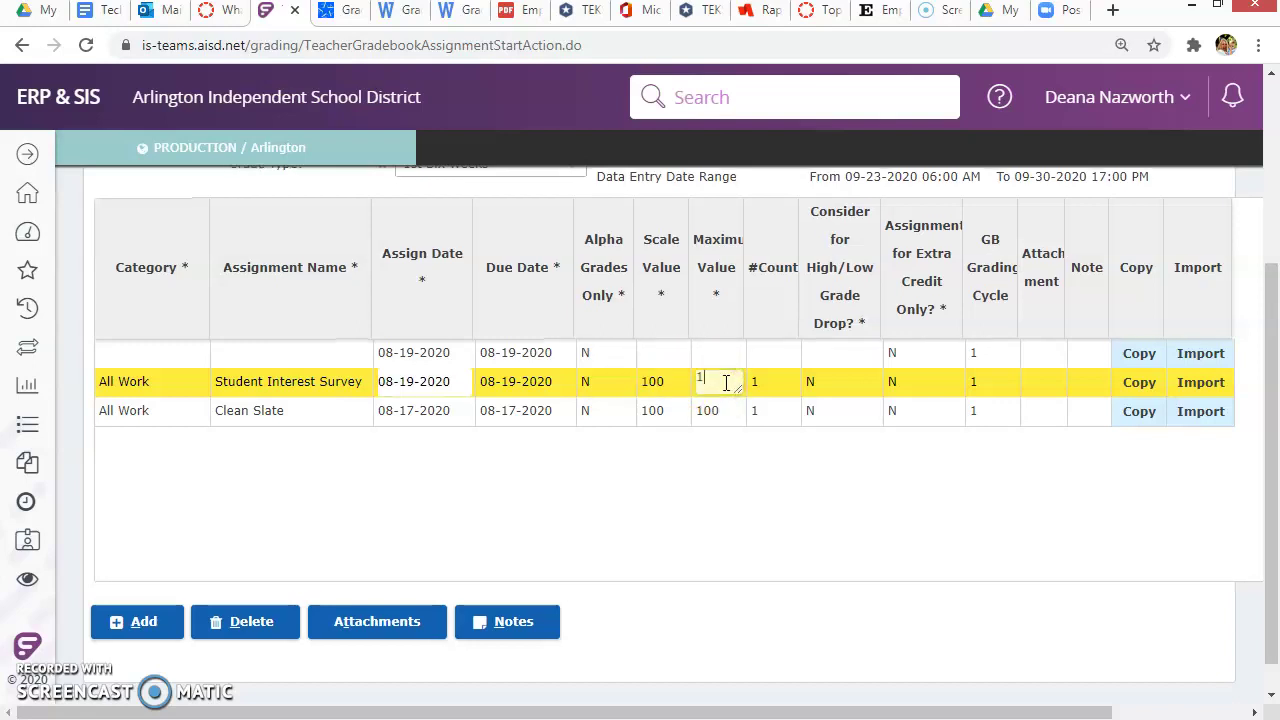
Fill in the blank row as an All Work assignment named Dear Me, with assign and due dates of 08-21-2020
click(108, 350)
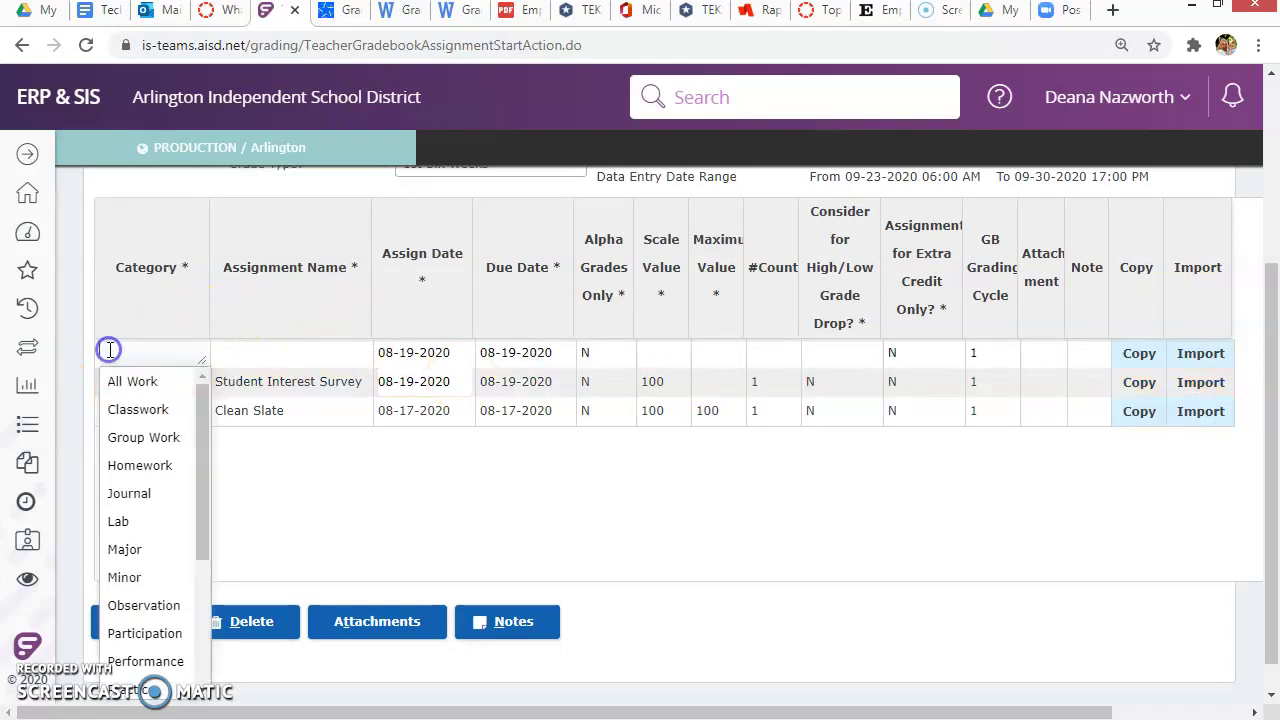
click(124, 385)
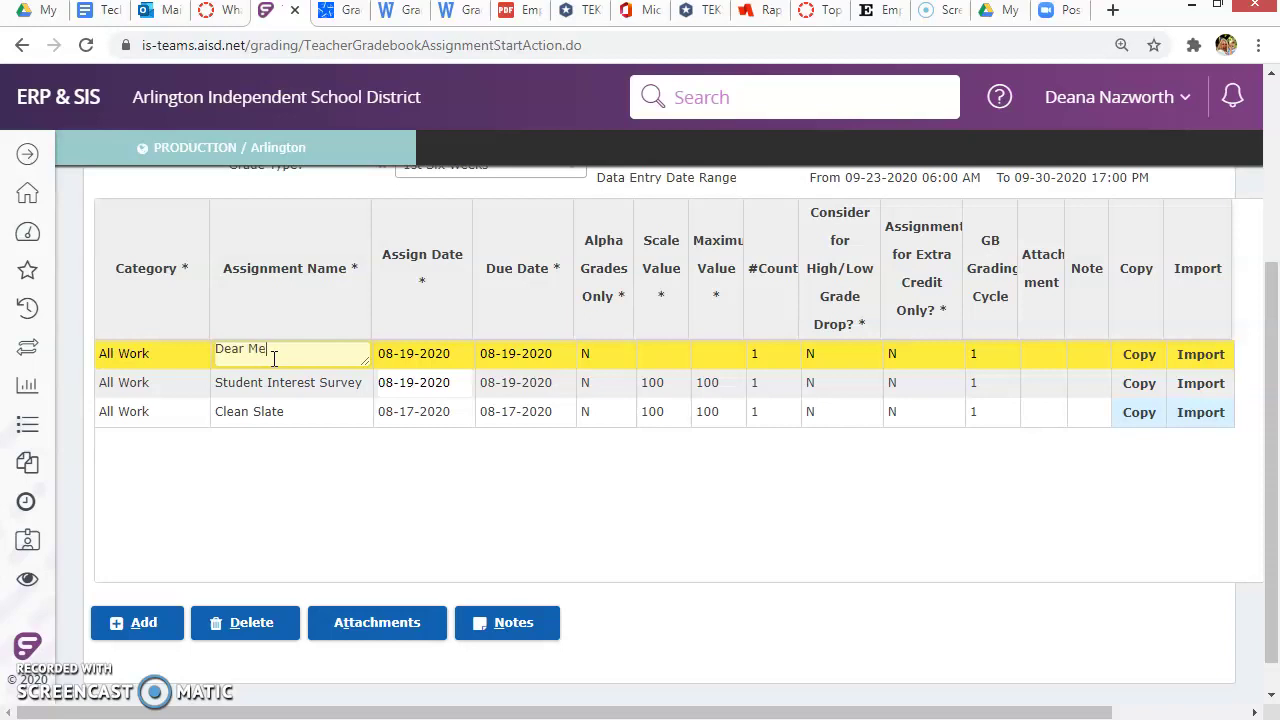
click(423, 352)
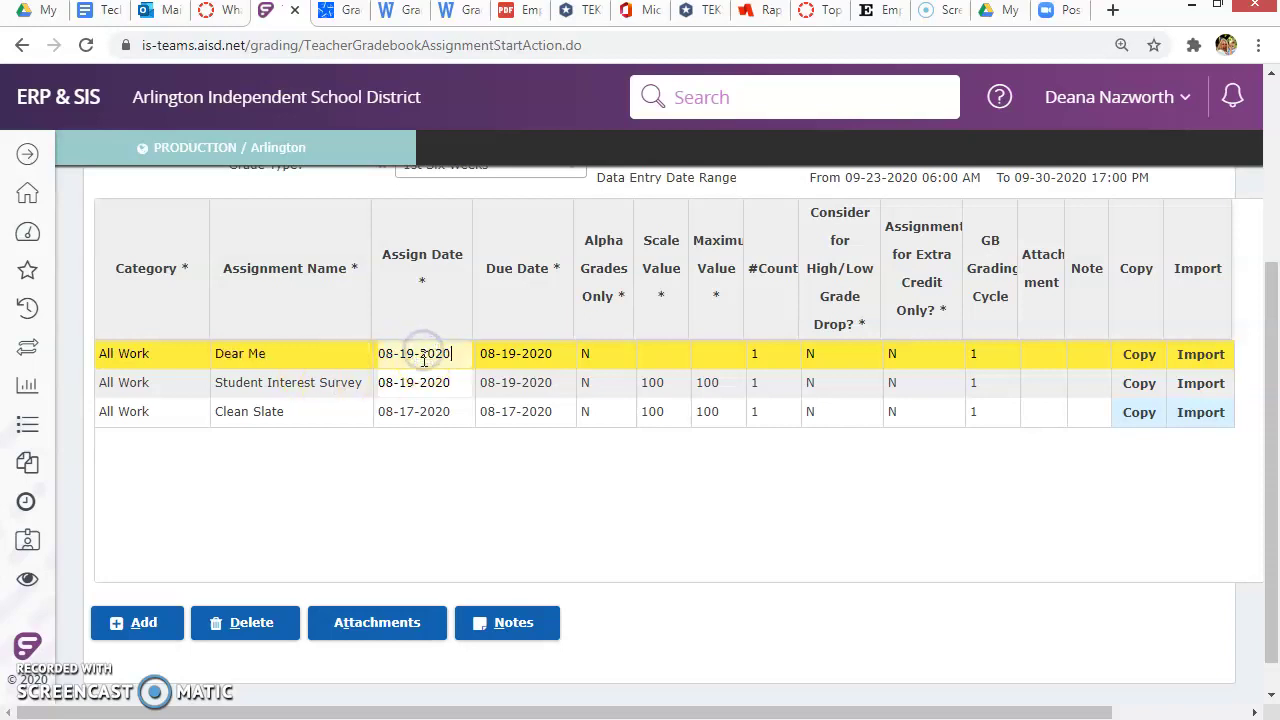
click(423, 358)
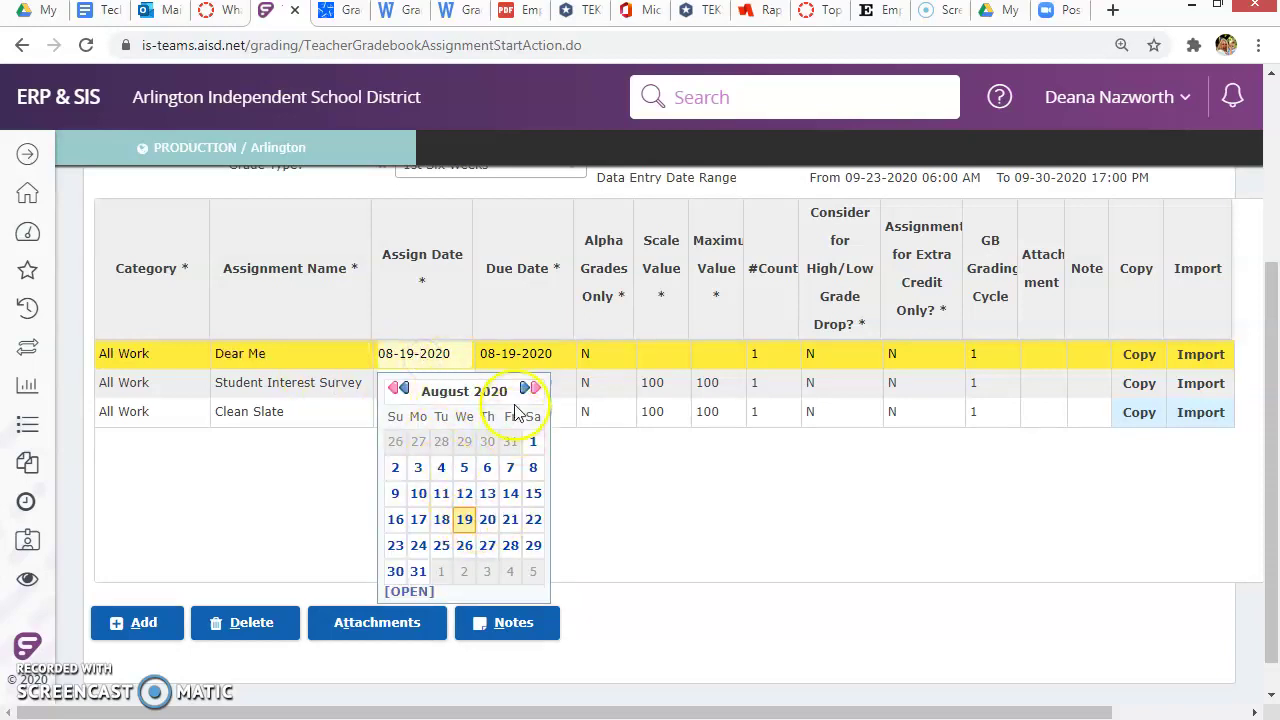
click(530, 352)
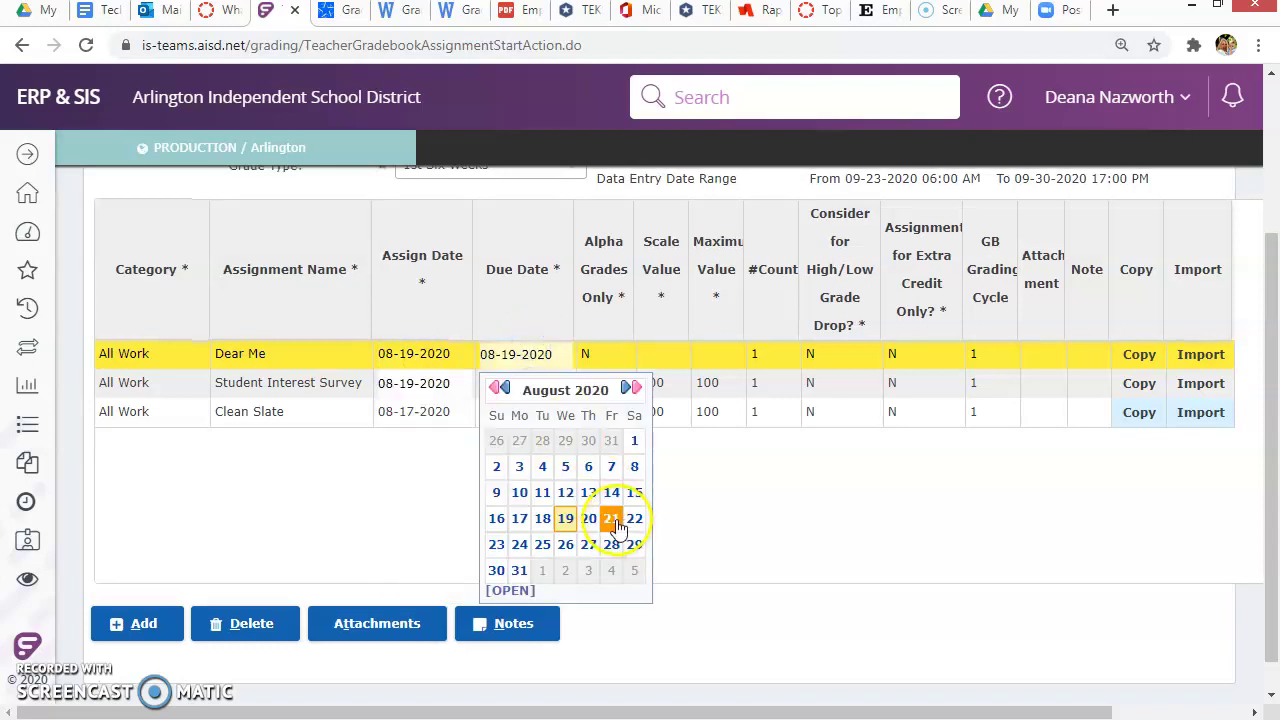
click(614, 519)
click(432, 355)
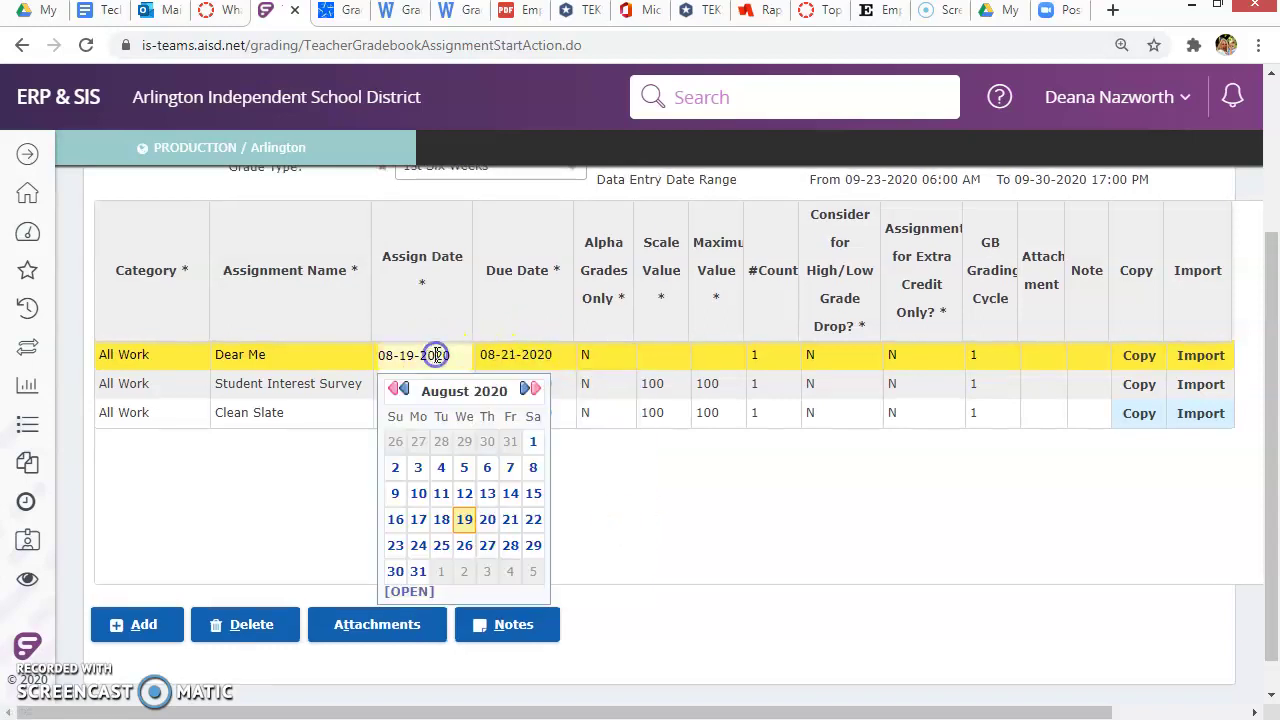
click(510, 520)
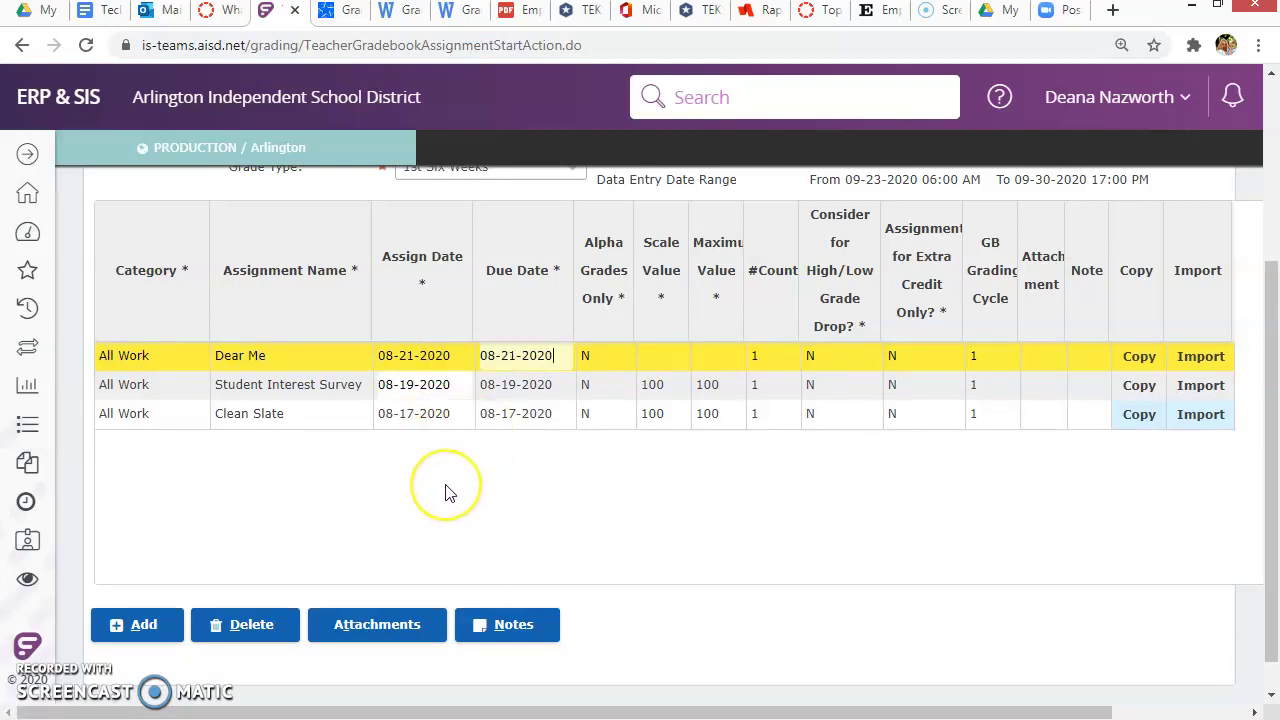
Set the Dear Me assignment's scale value and maximum value to 100
click(667, 358)
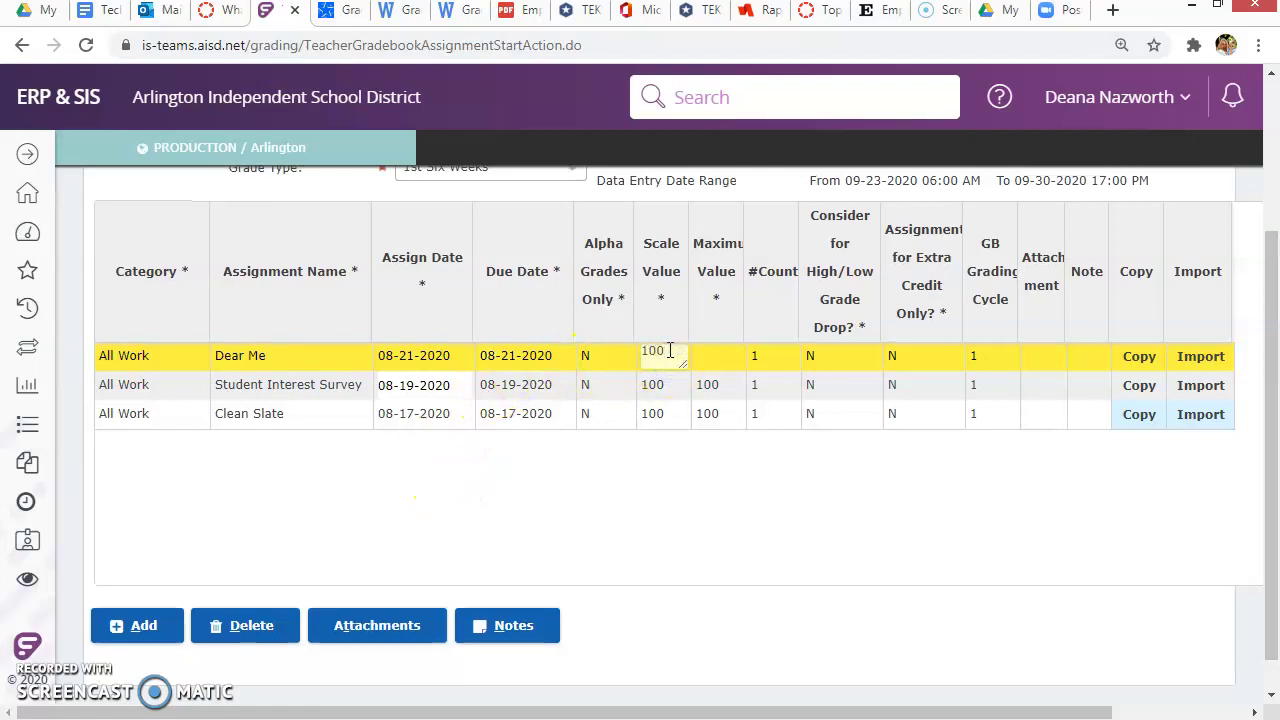
click(711, 351)
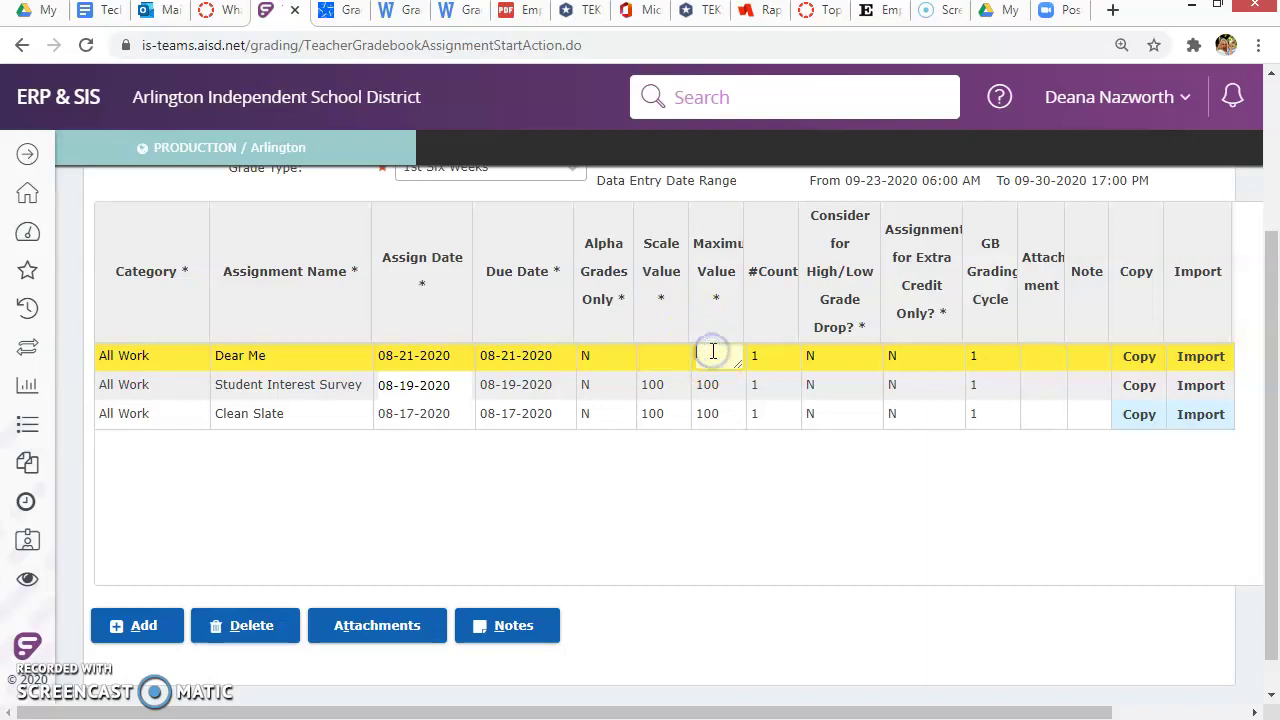
text(100)
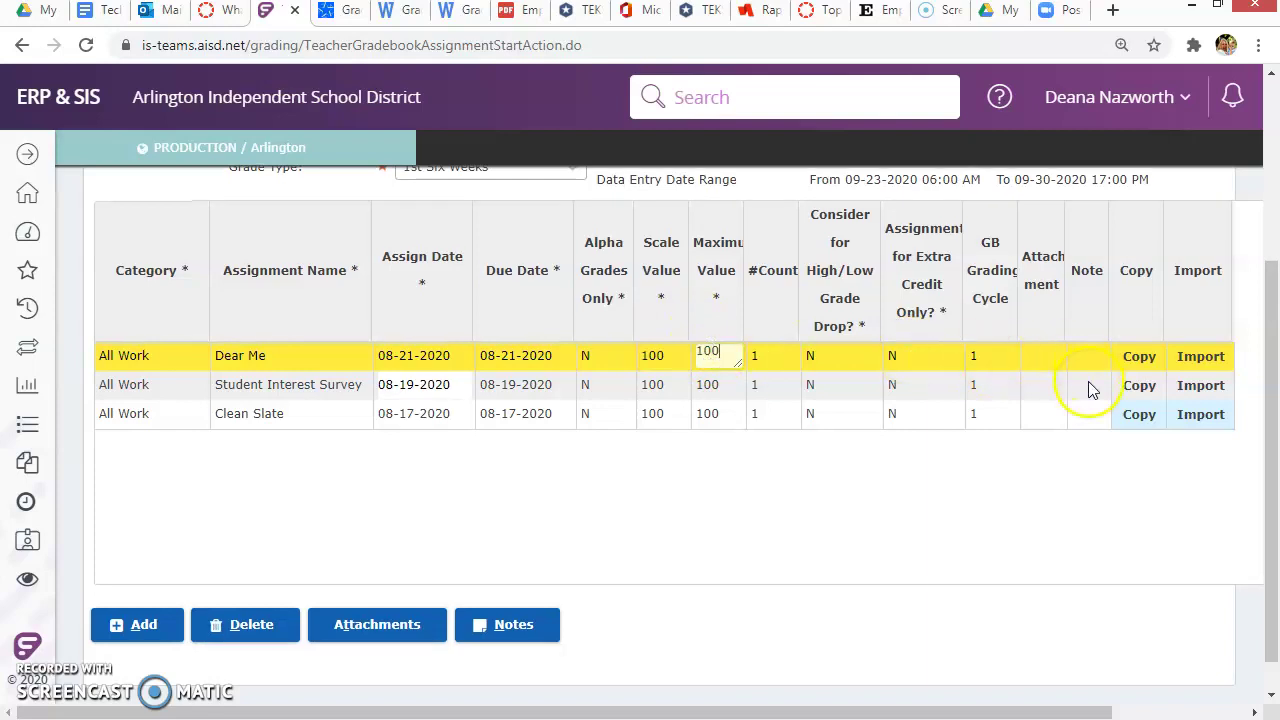
Copy the Clean Slate assignment to sections LA7325/5, LA7200/12, LA7200/11 and LA7200/9, and confirm
scroll(1053, 487, up, 1)
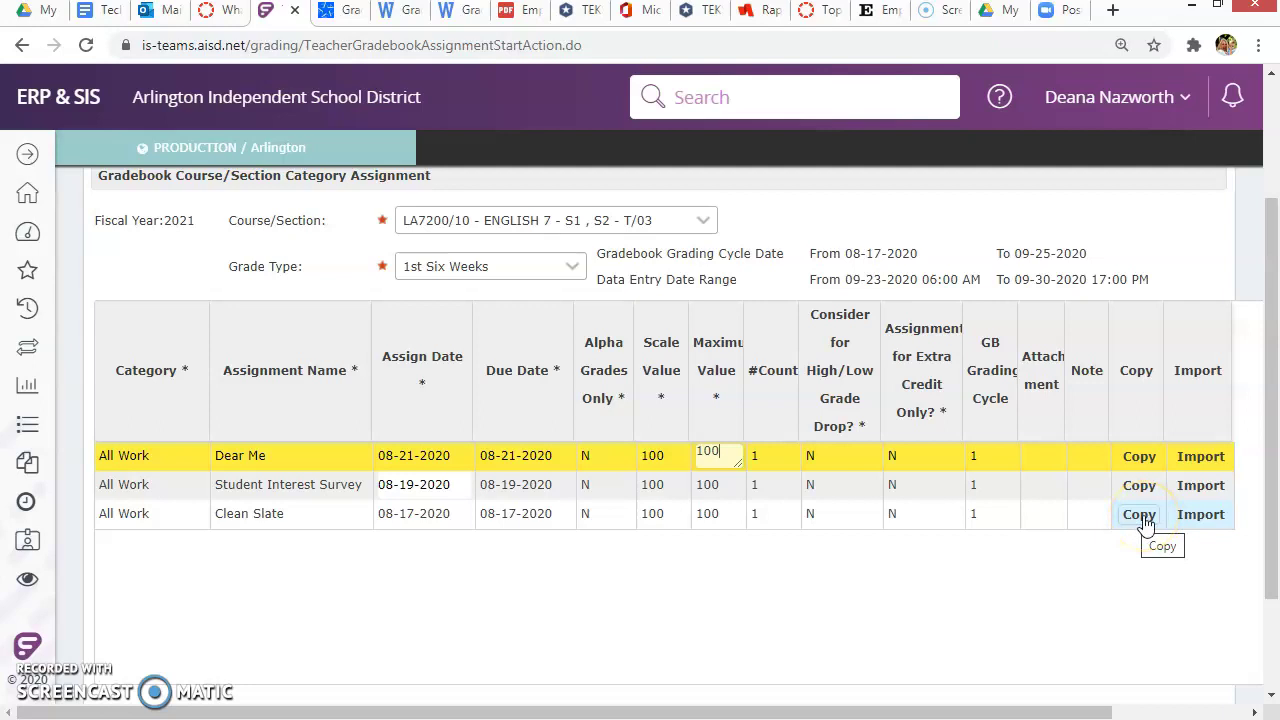
key(Tab)
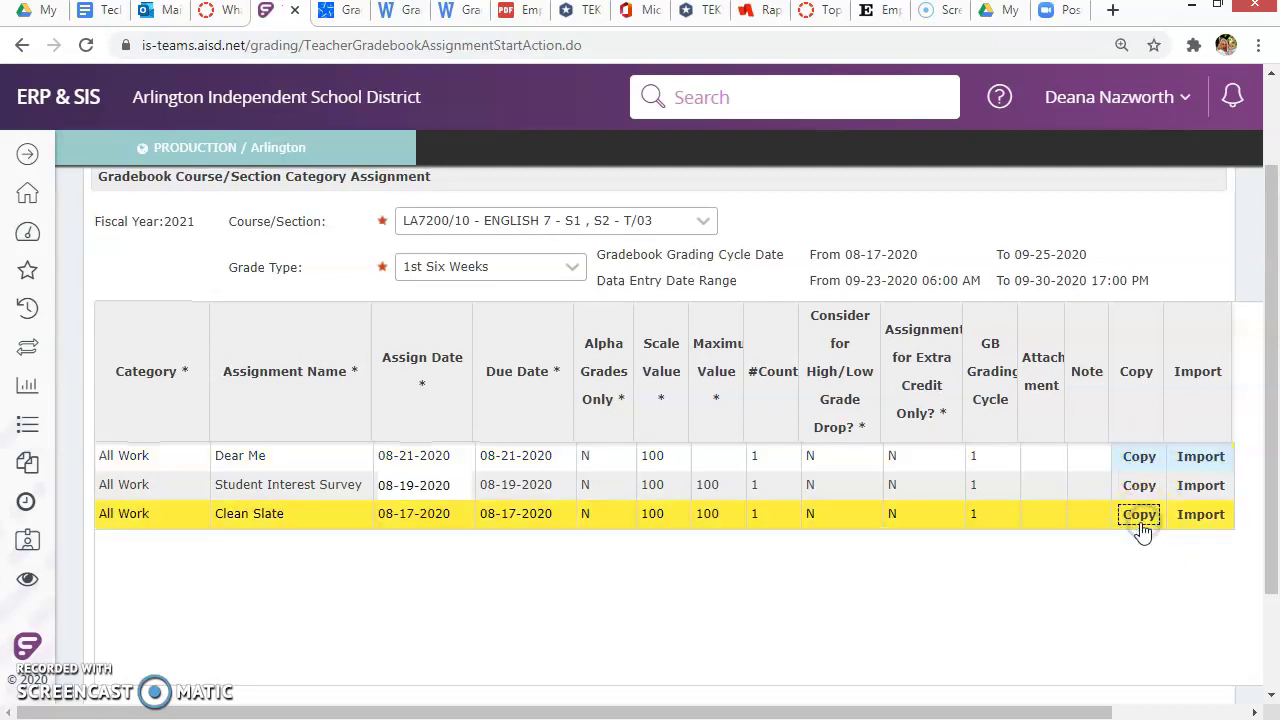
click(1140, 520)
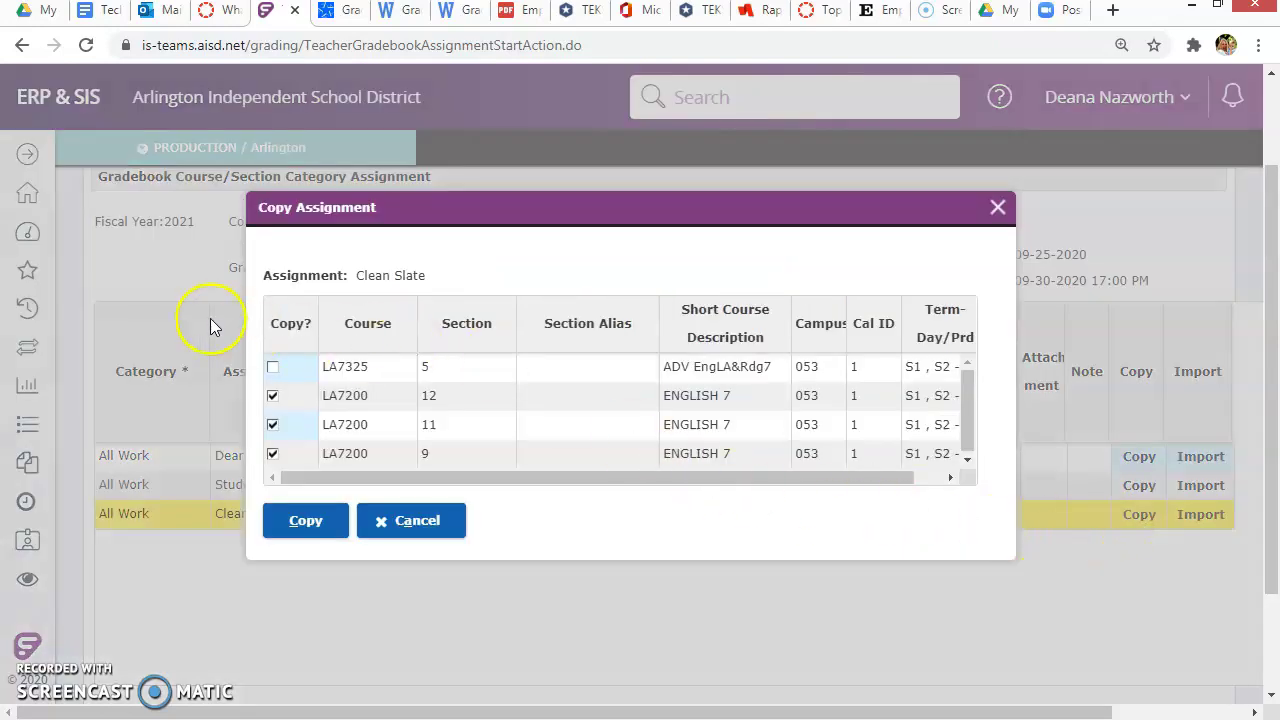
click(273, 367)
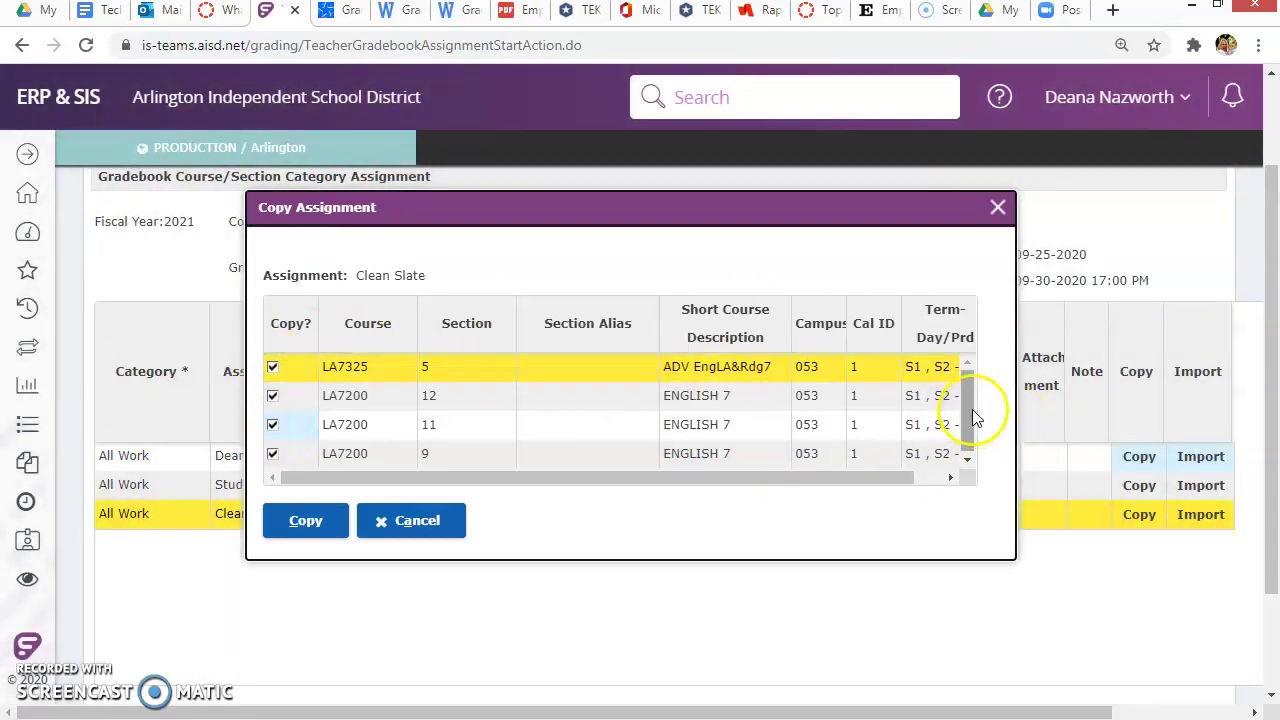
click(328, 530)
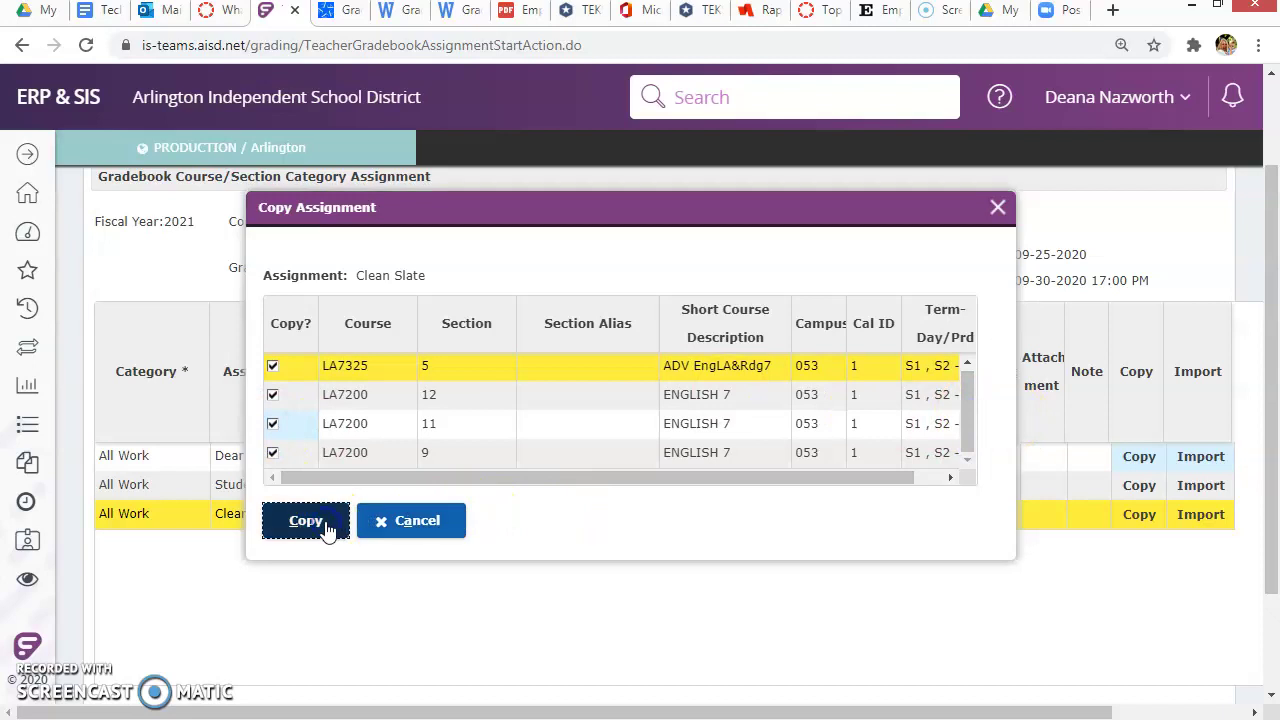
click(627, 413)
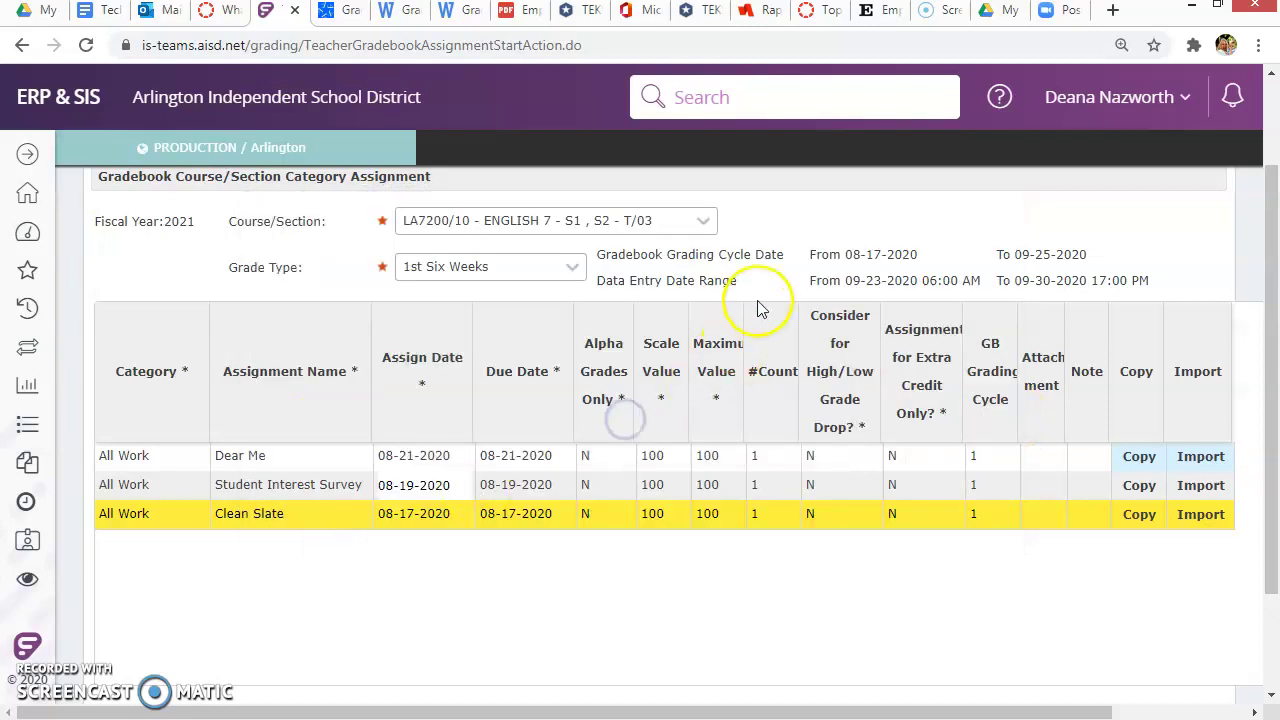
Check the assignments of section LA7325/5 ADV EngLA&Rdg7, and return to section LA7200/10 English 7
click(704, 221)
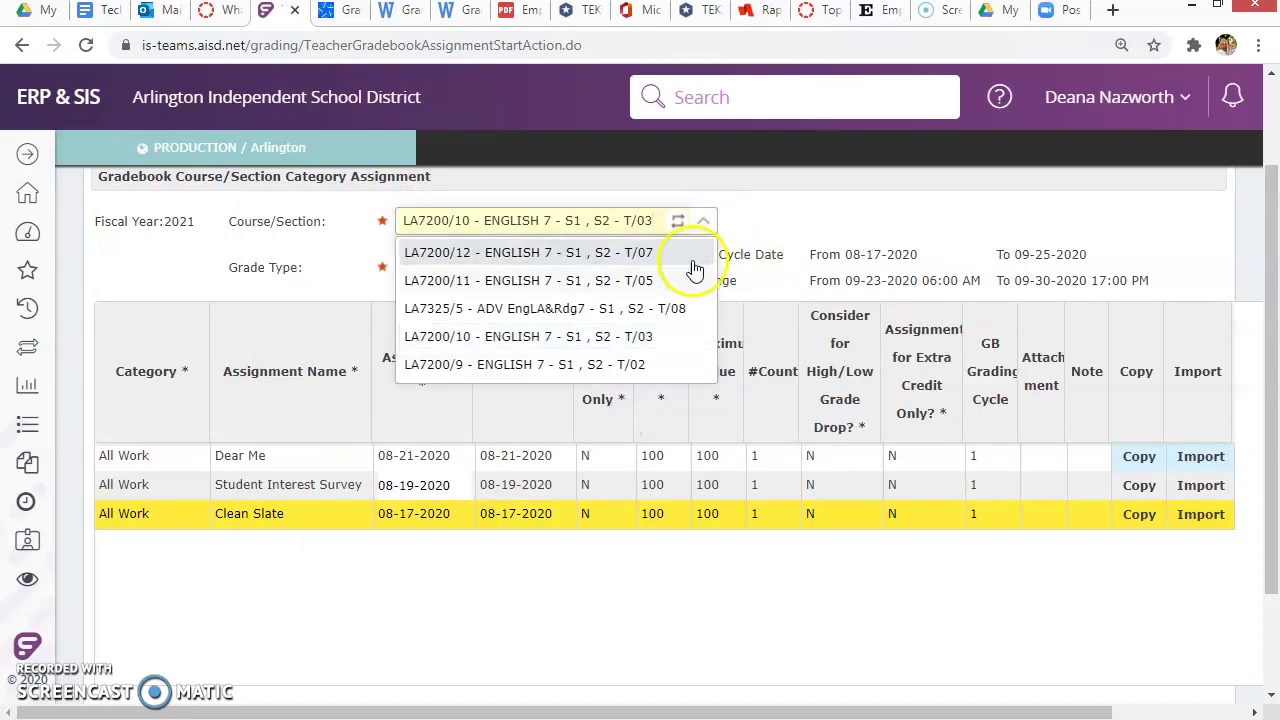
click(676, 309)
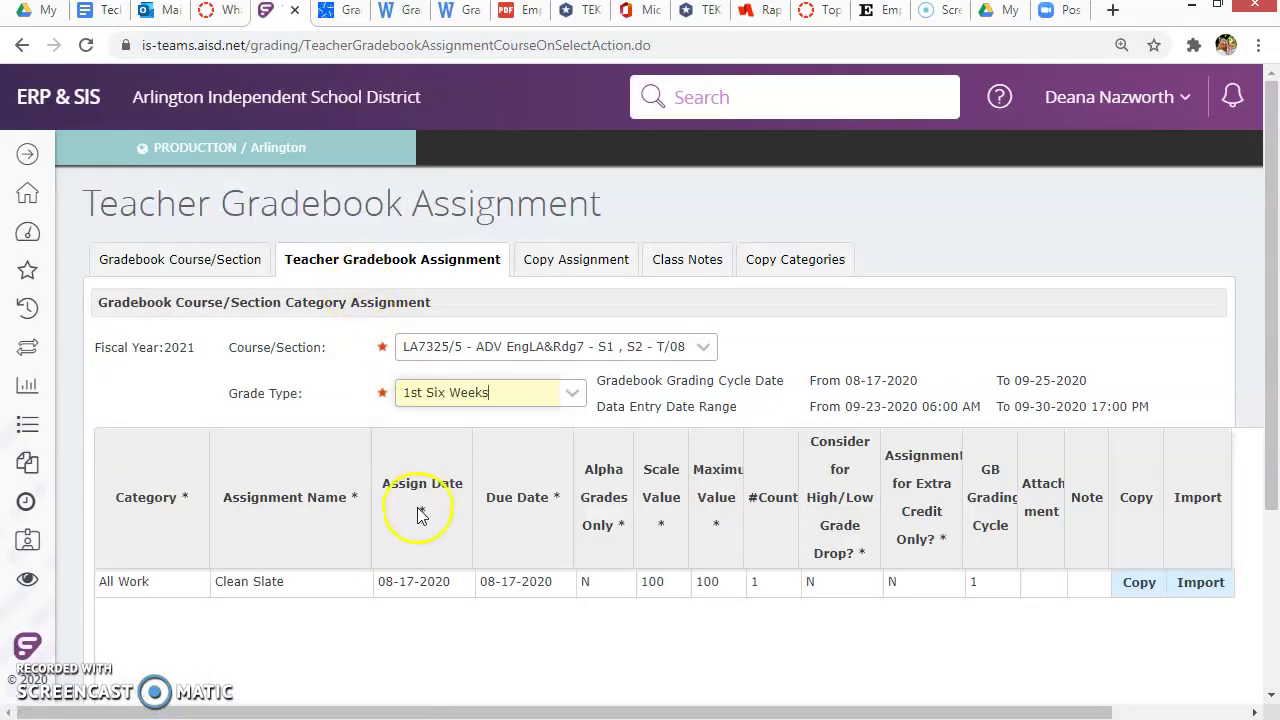
click(240, 260)
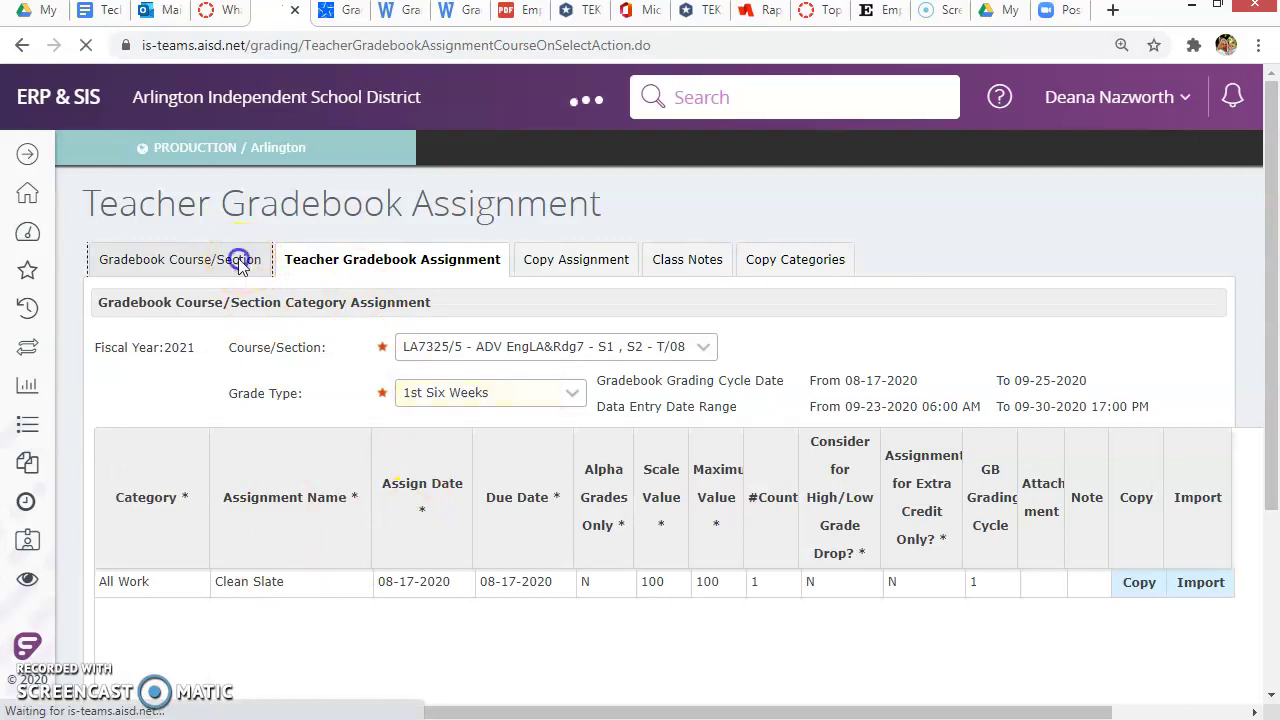
click(445, 263)
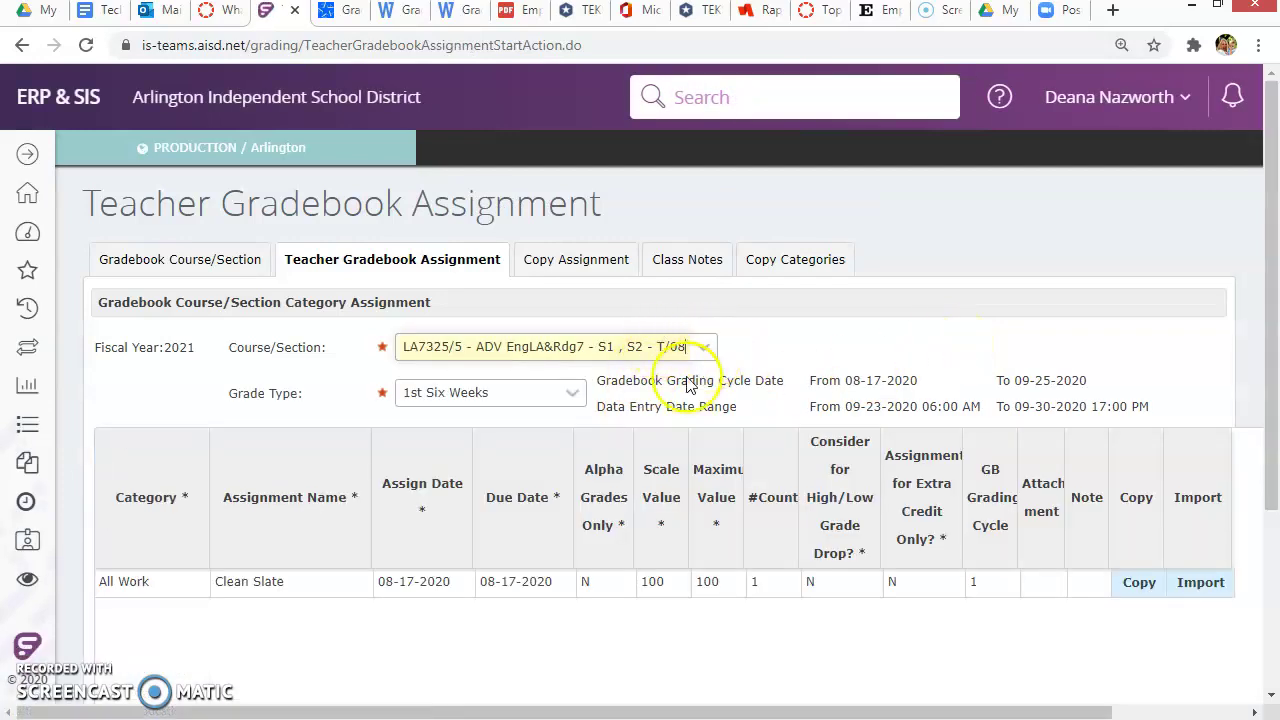
click(704, 345)
click(645, 463)
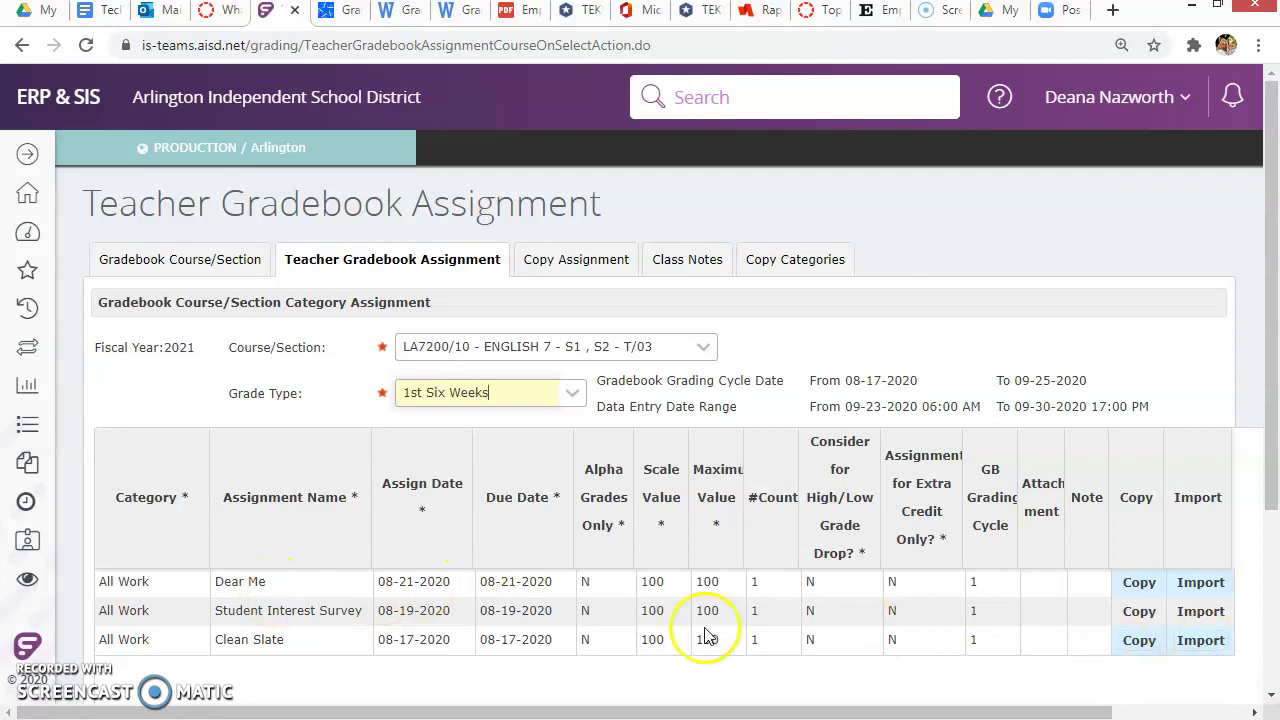
In Copy Assignment, add Student Interest Survey and Dear Me to the list of assignments being copied
click(576, 265)
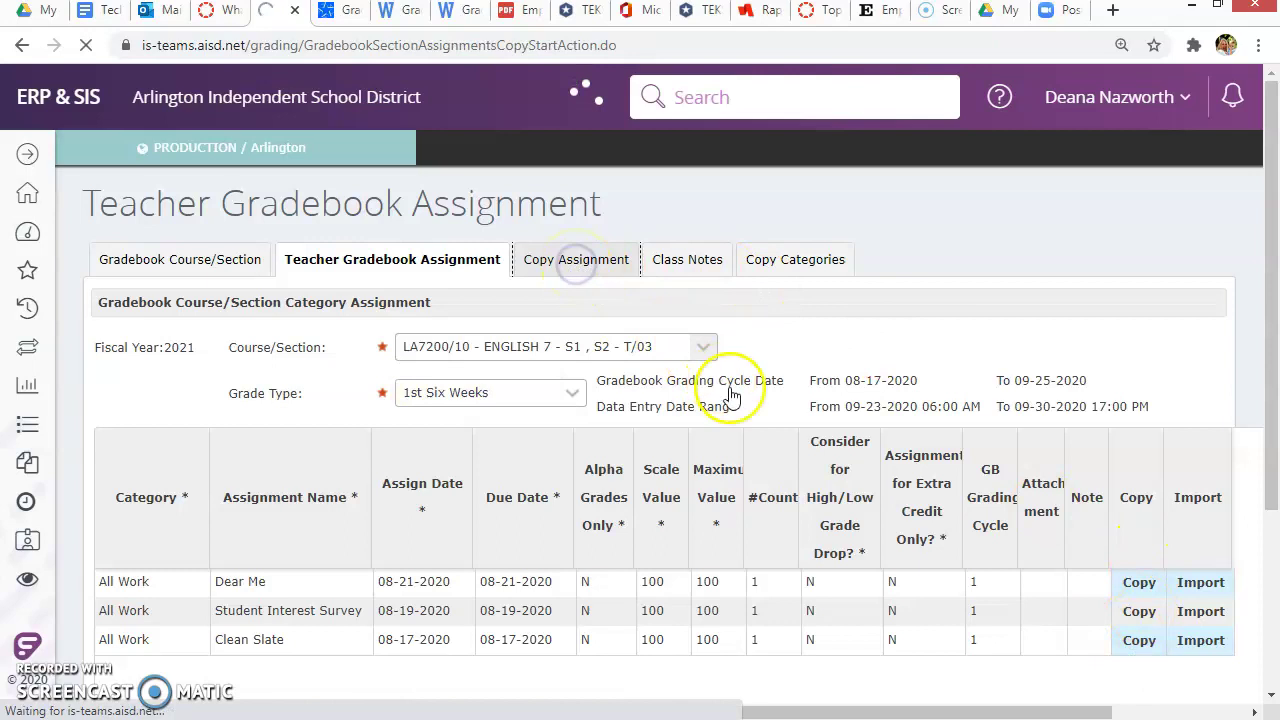
scroll(314, 489, down, 1)
scroll(414, 457, down, 1)
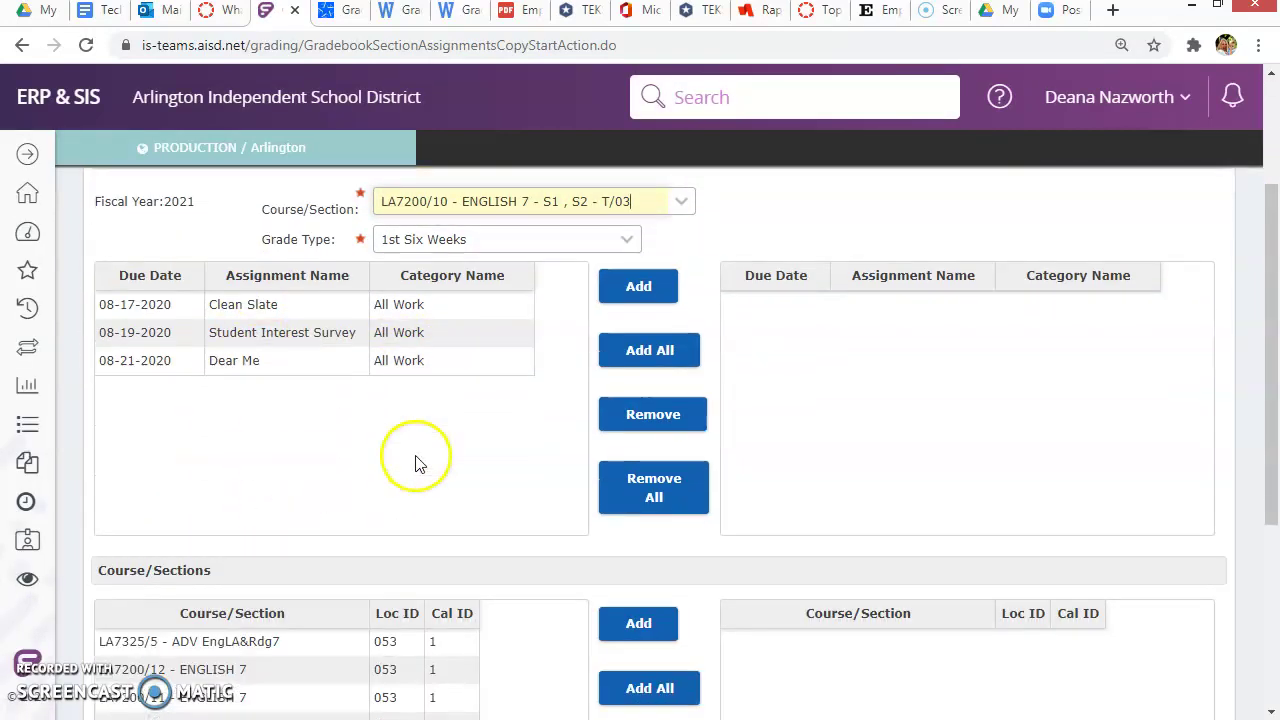
click(289, 340)
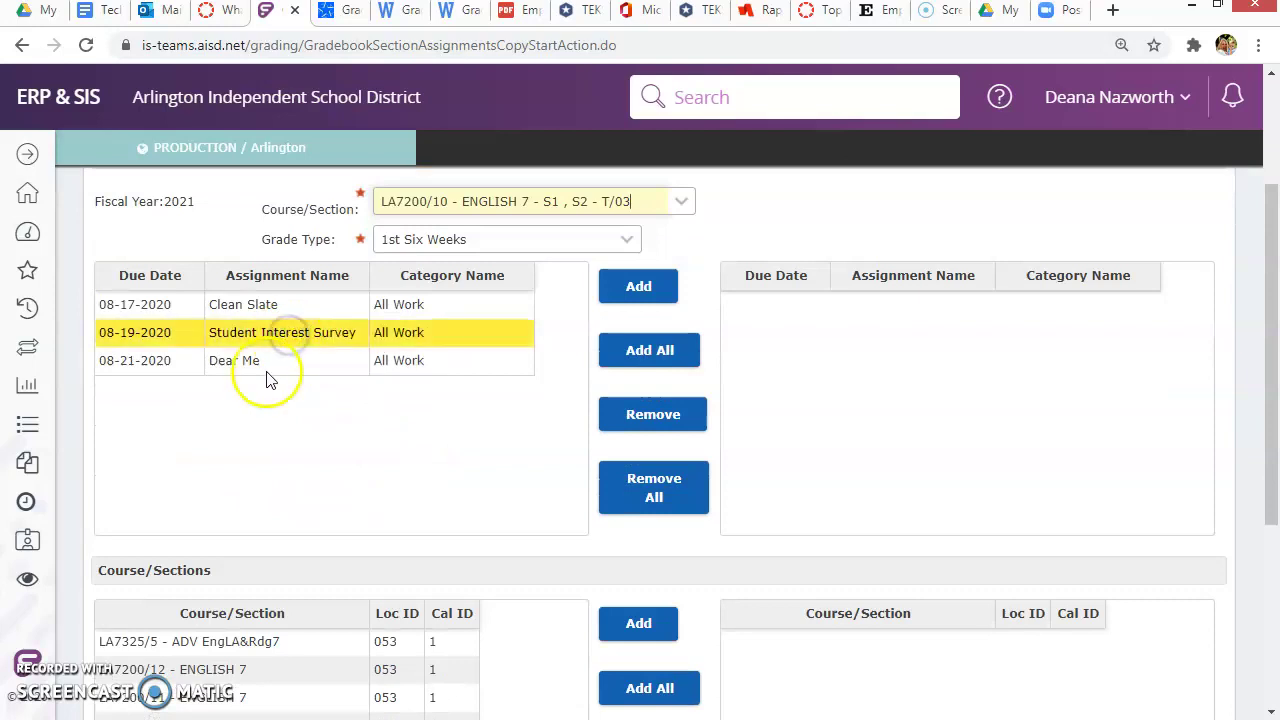
click(254, 362)
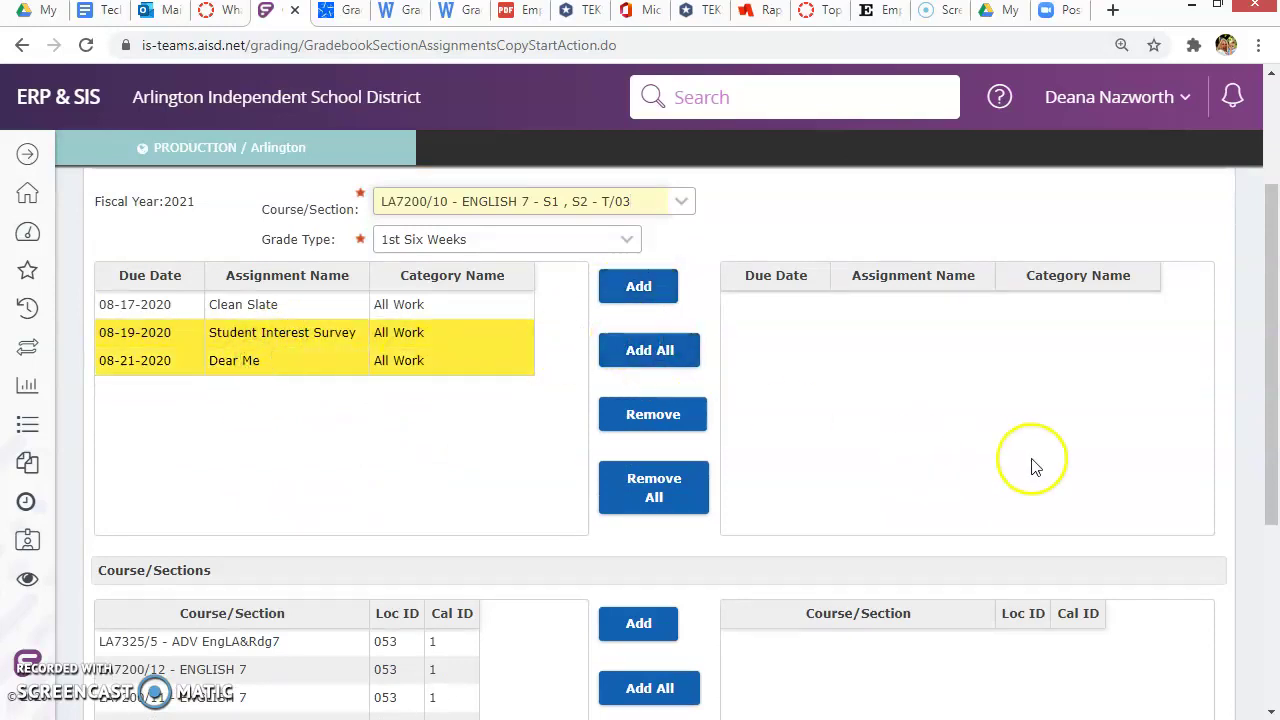
scroll(1035, 467, down, 2)
scroll(950, 466, up, 1)
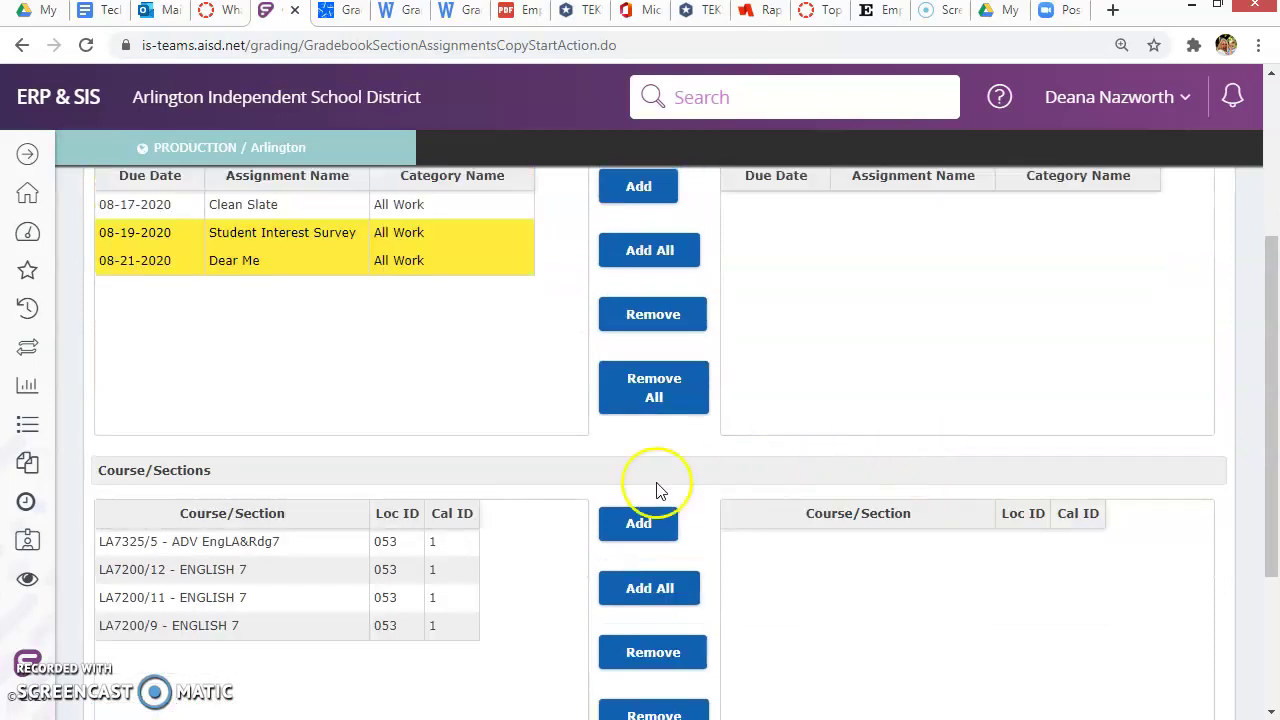
click(230, 543)
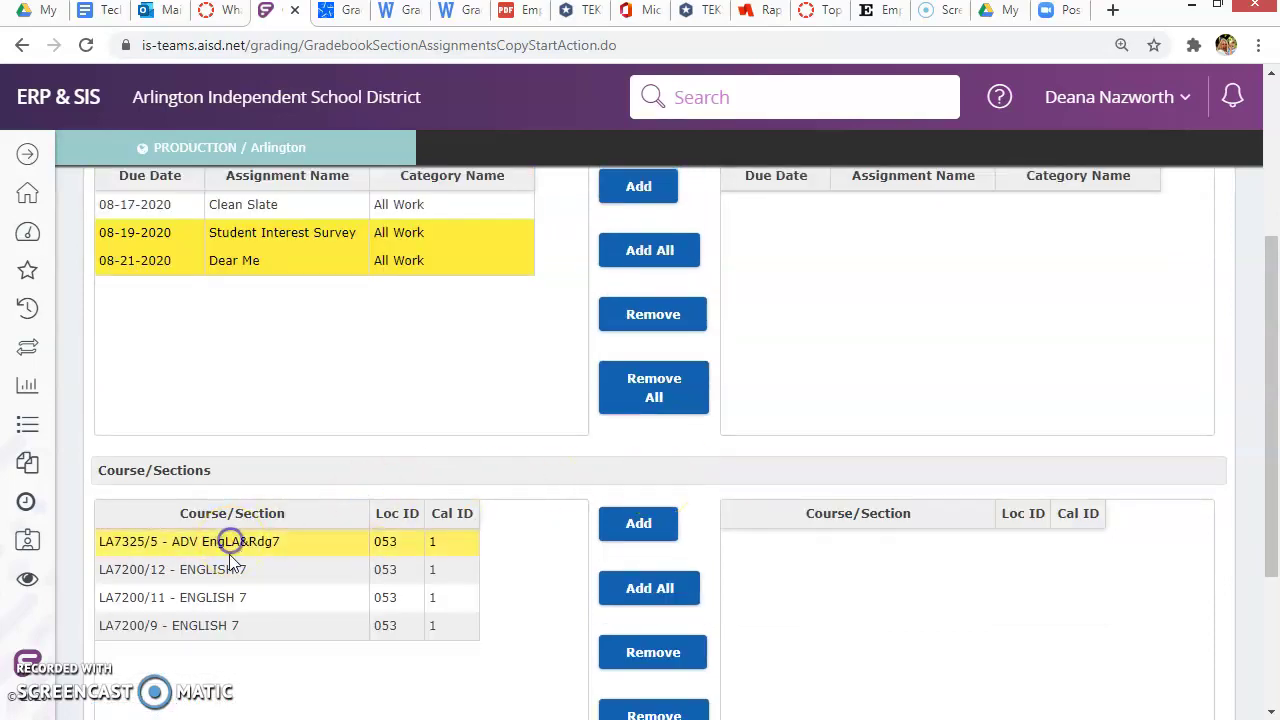
click(230, 569)
click(230, 597)
click(225, 628)
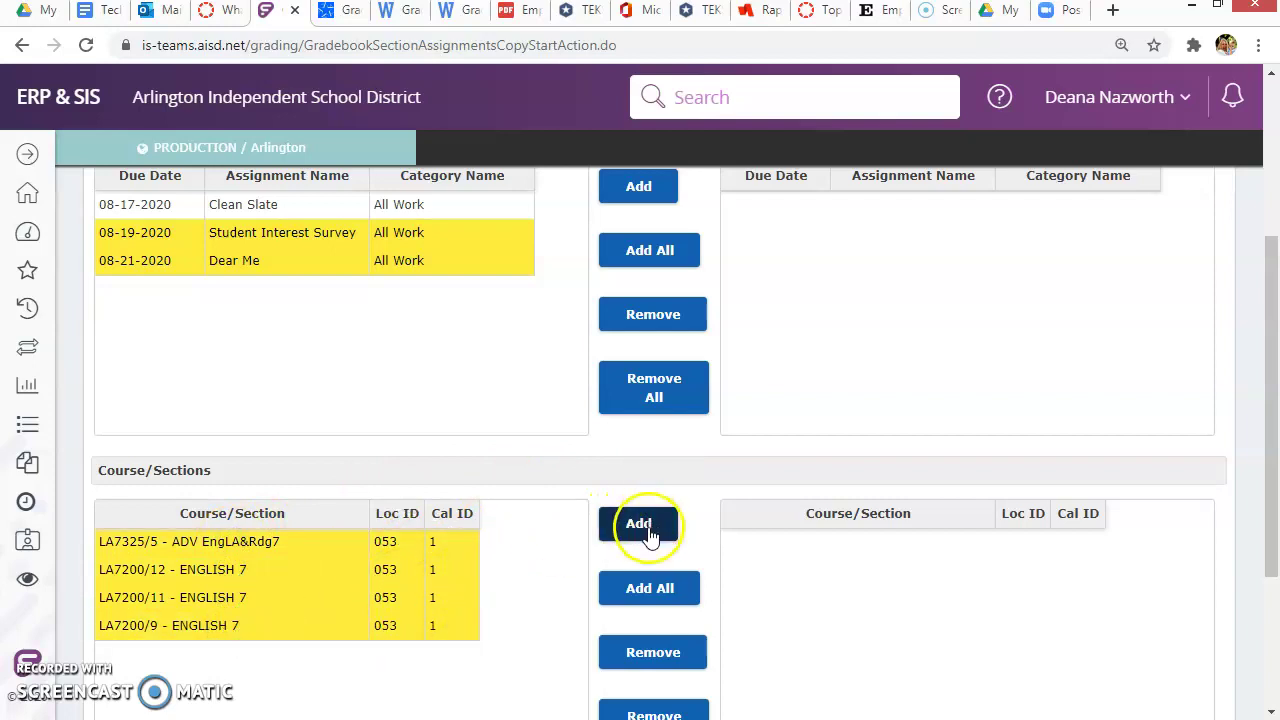
click(645, 185)
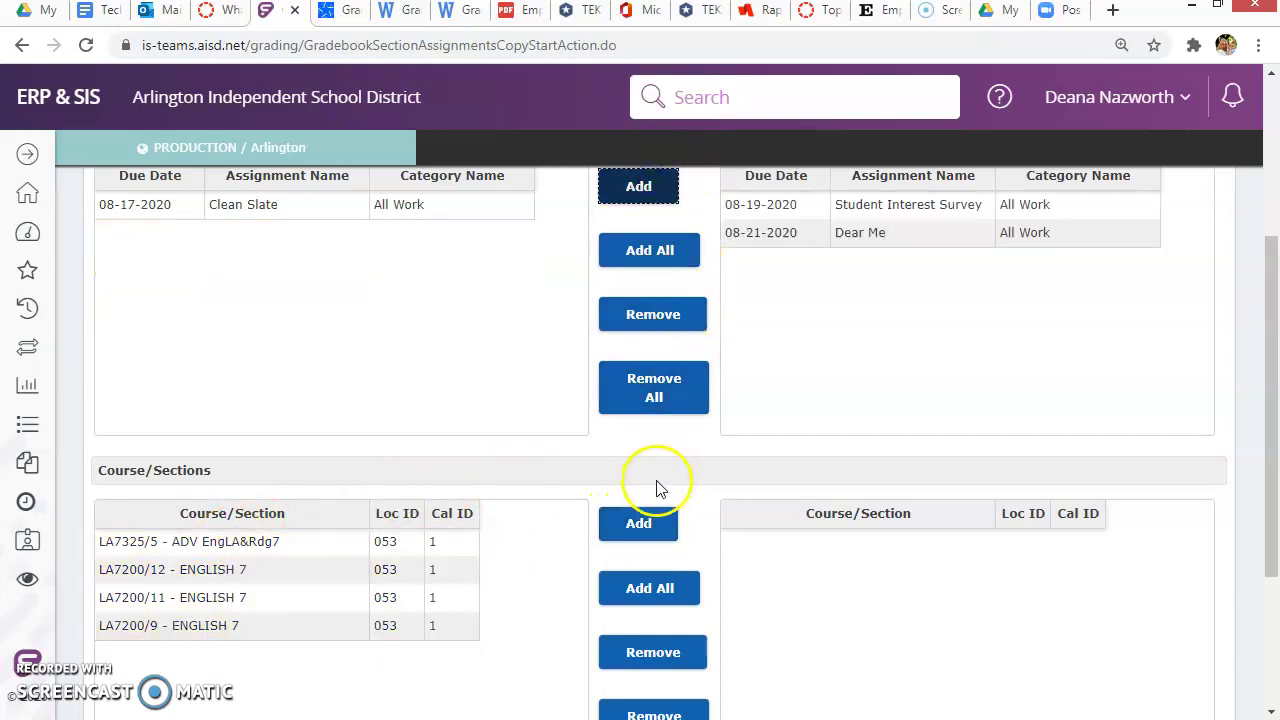
Add sections LA7325/5, LA7200/12, LA7200/11 and LA7200/9 as the copy destinations
click(235, 542)
click(232, 568)
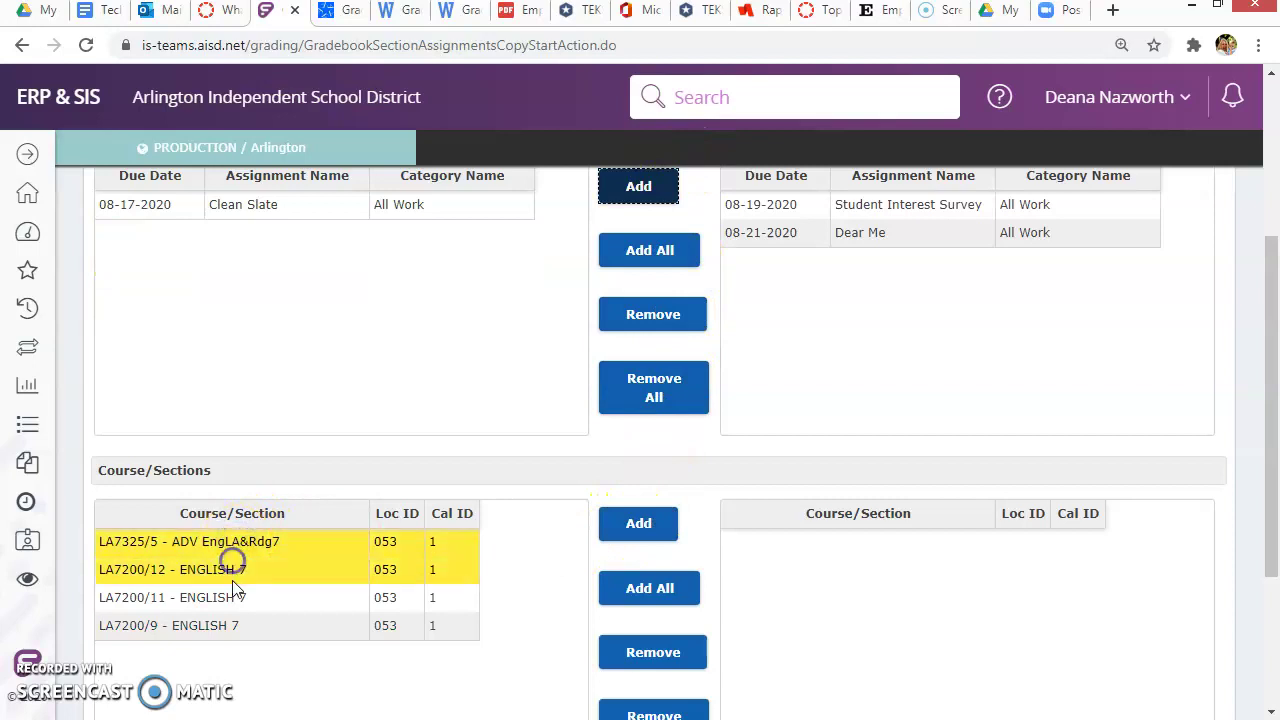
click(230, 596)
click(255, 624)
click(638, 524)
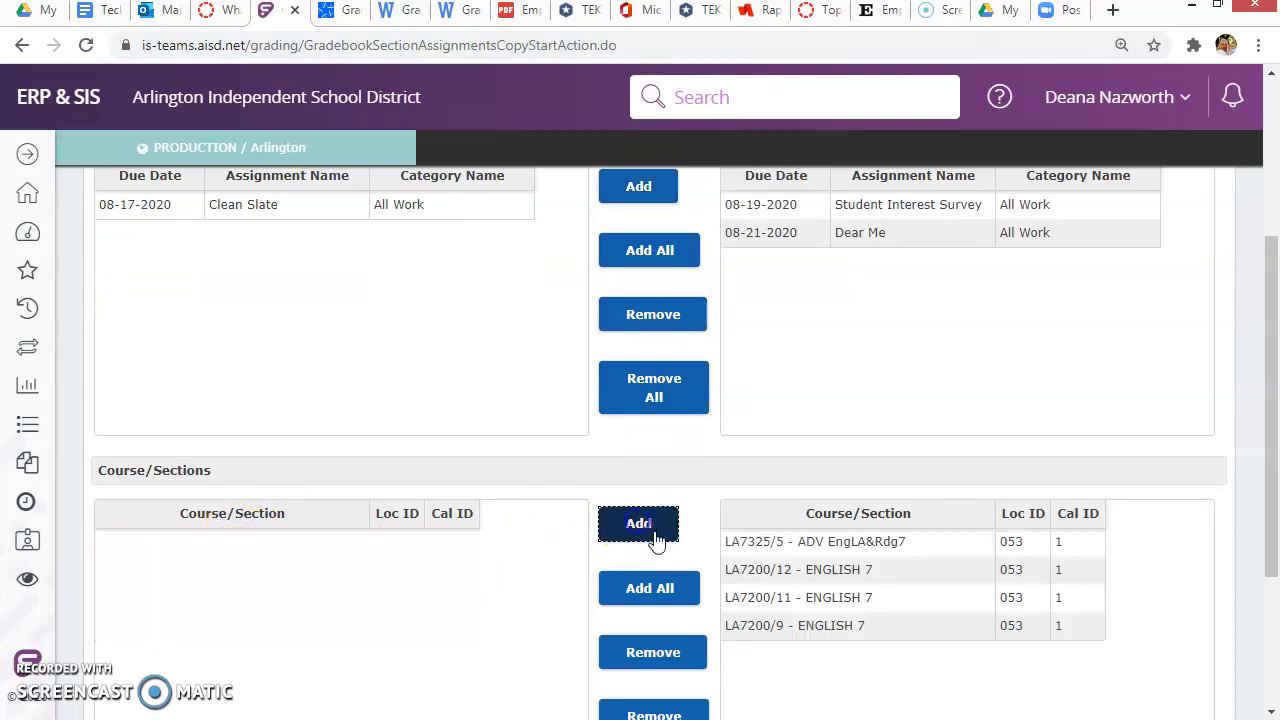
Copy the two chosen assignments to the destination sections and confirm
scroll(1270, 495, down, 3)
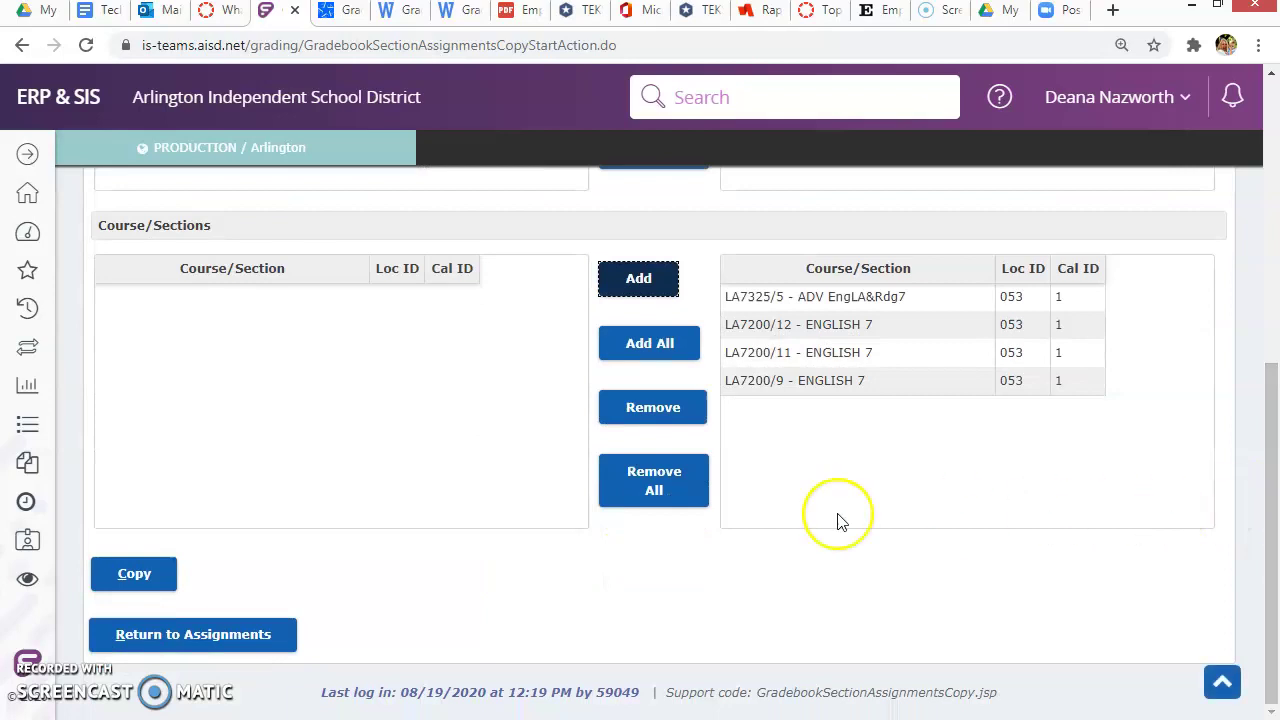
click(140, 576)
click(640, 428)
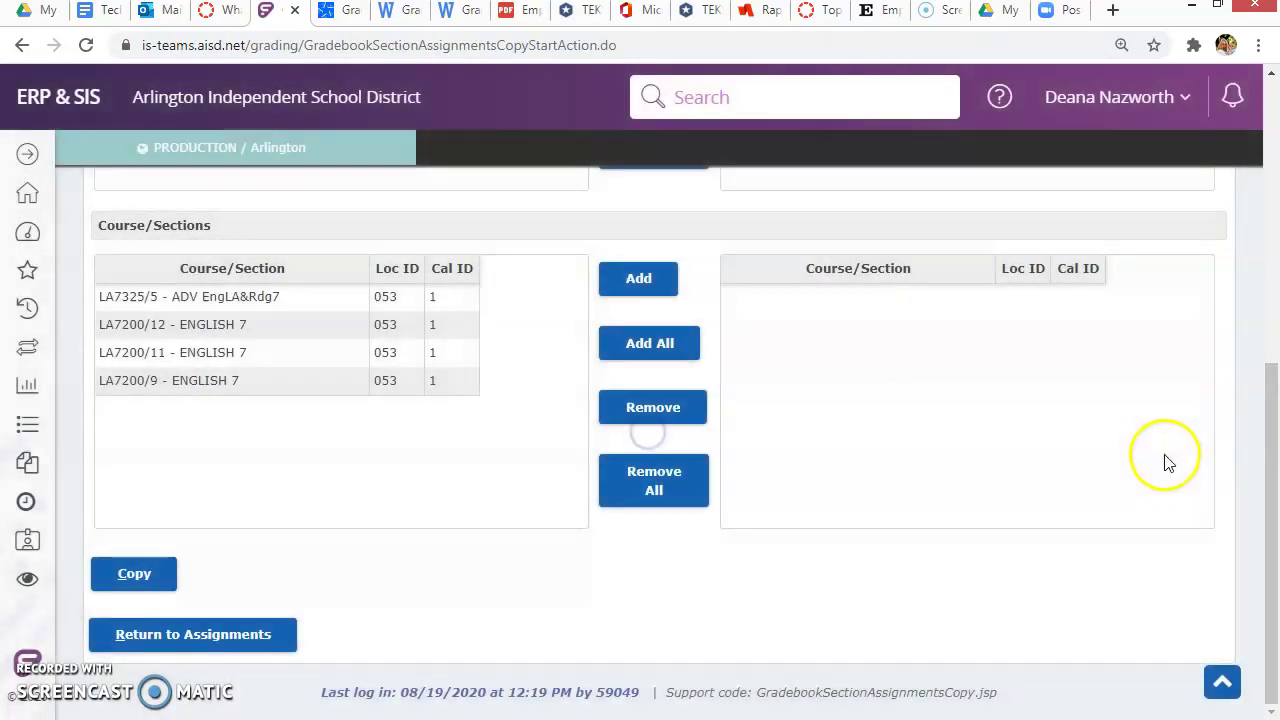
Switch the course section to LA7200/11 English 7 and check the copied assignments in its Teacher Gradebook Assignment list
scroll(1013, 485, up, 5)
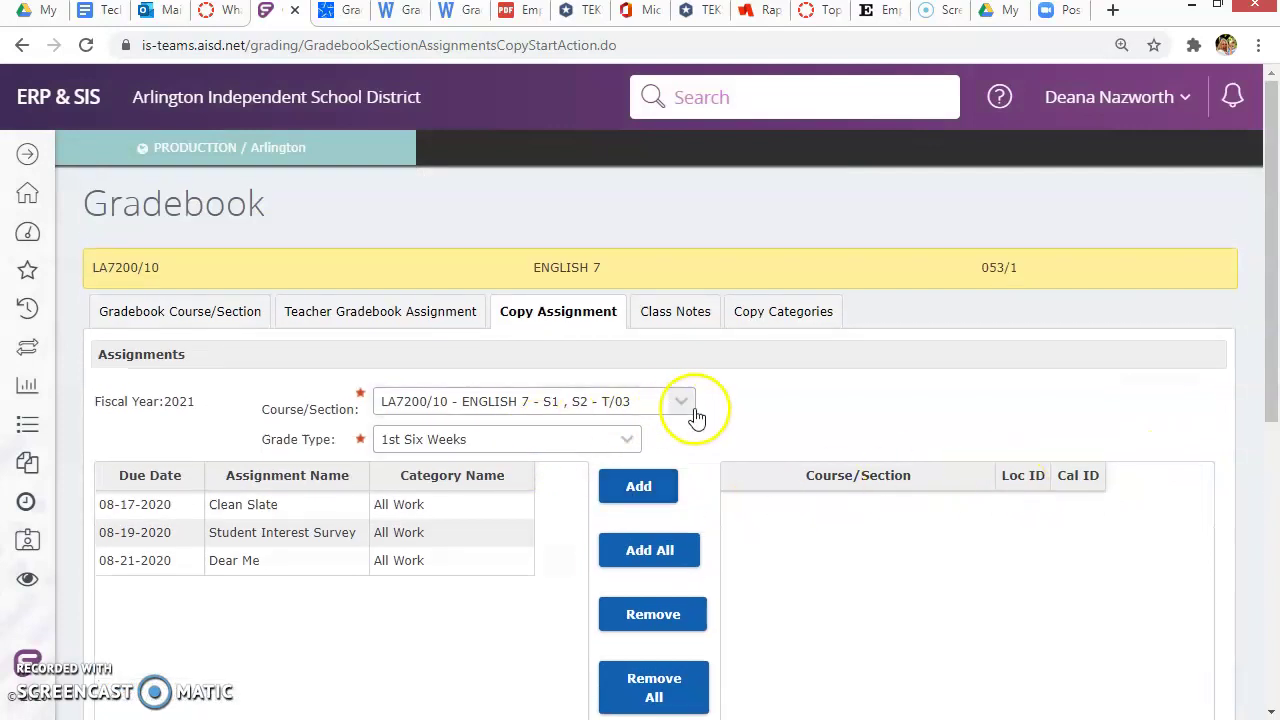
click(683, 402)
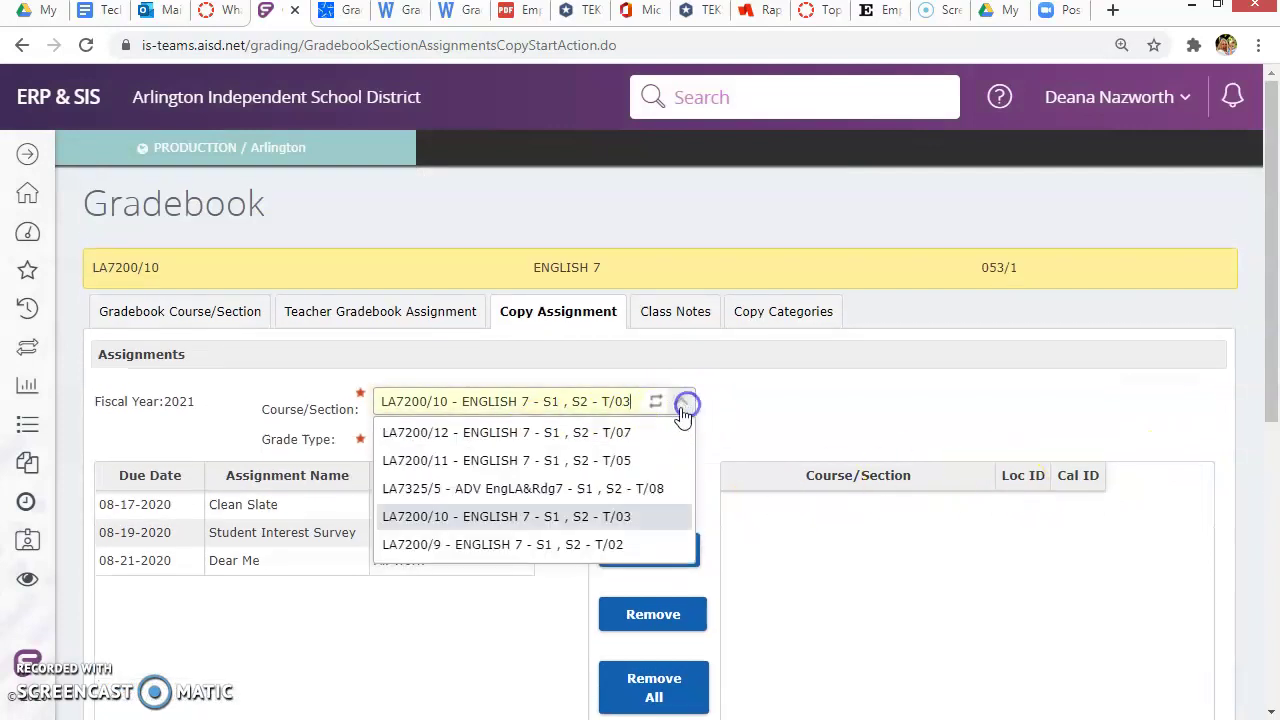
click(622, 462)
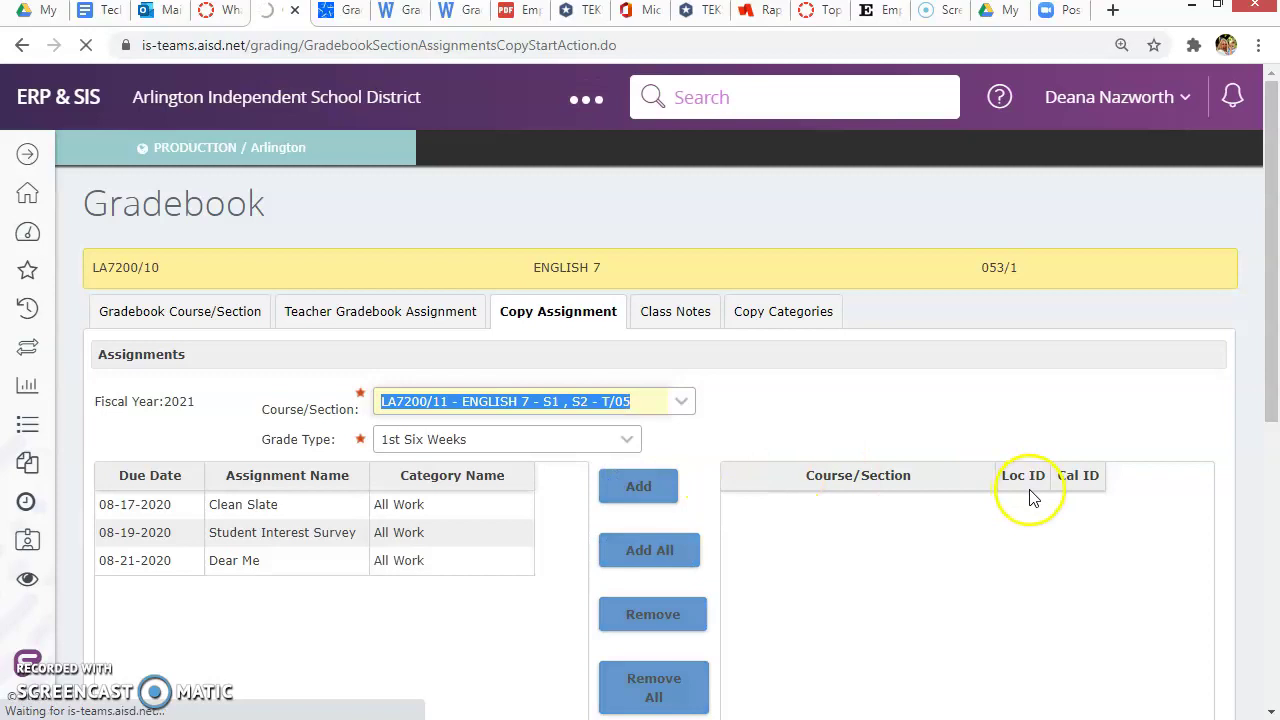
scroll(985, 497, down, 3)
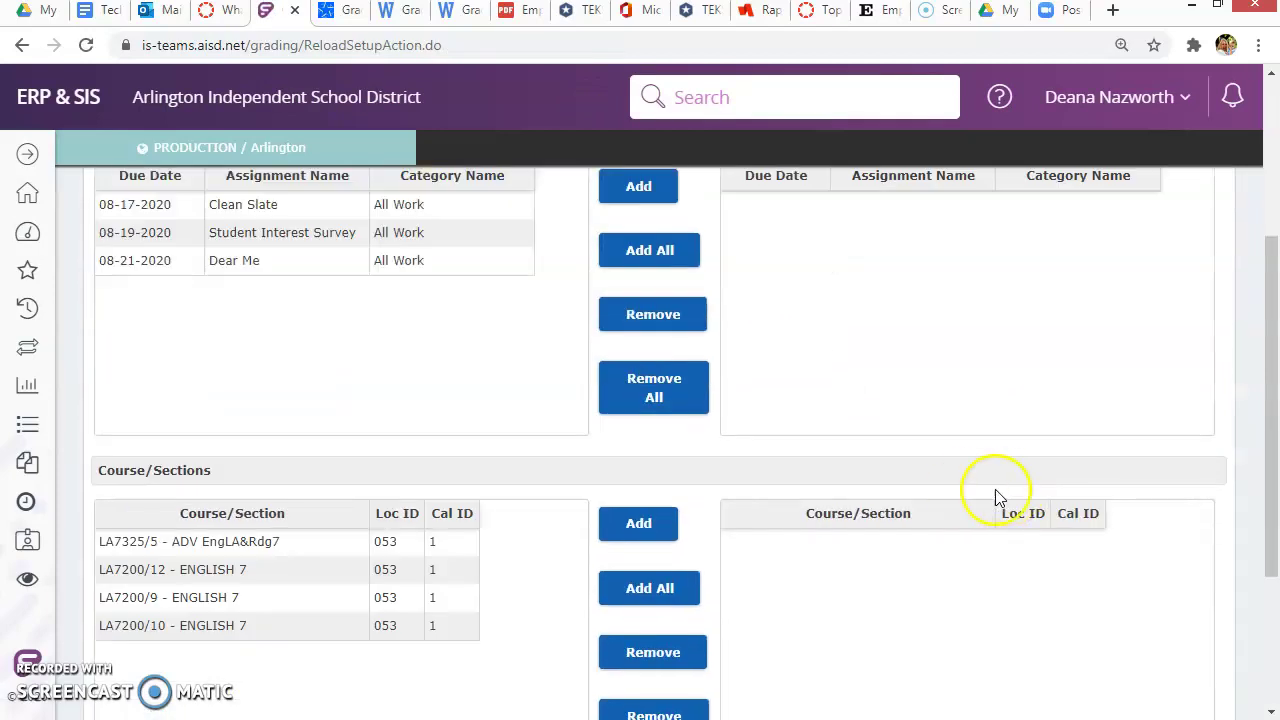
scroll(970, 495, up, 3)
click(399, 330)
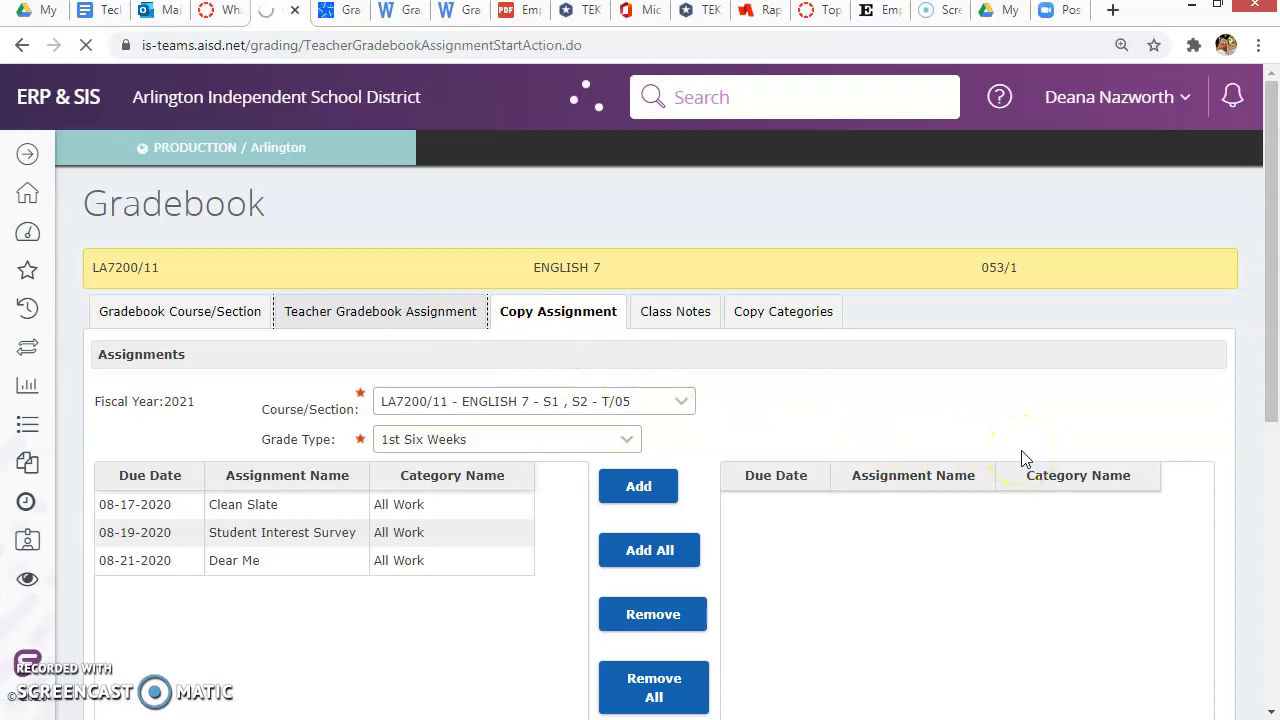
scroll(1020, 457, down, 1)
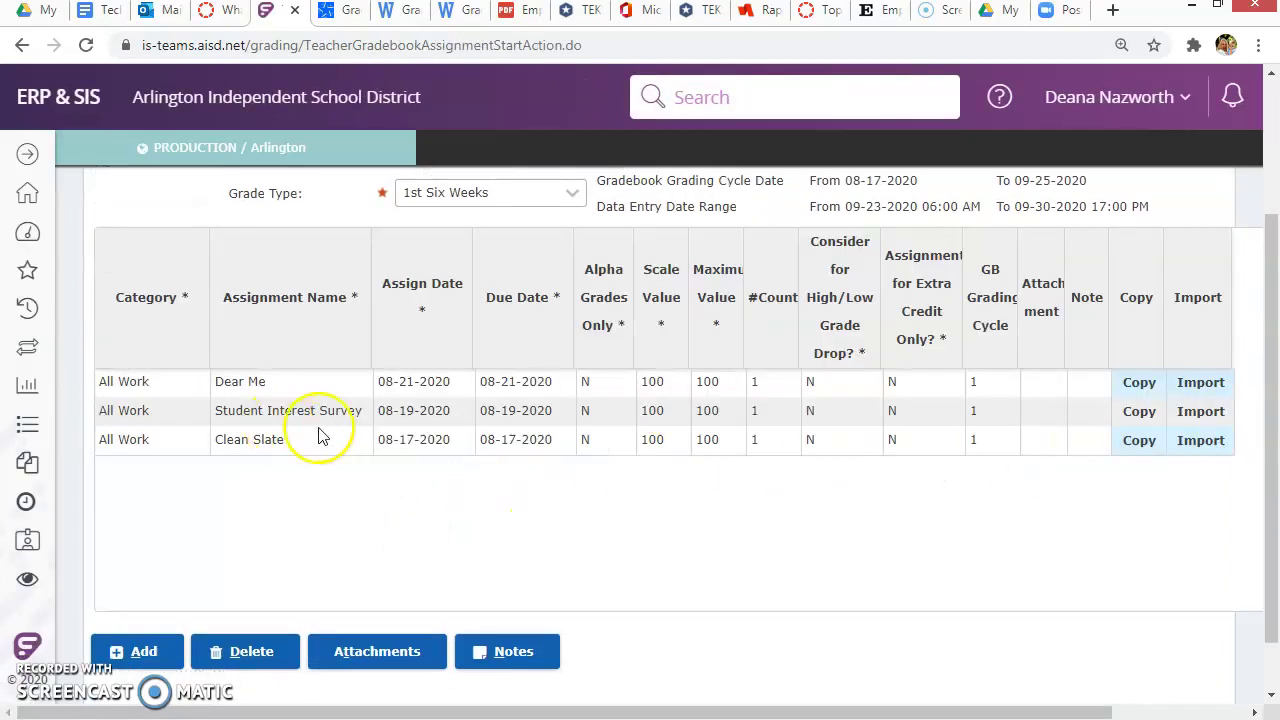
scroll(700, 445, up, 2)
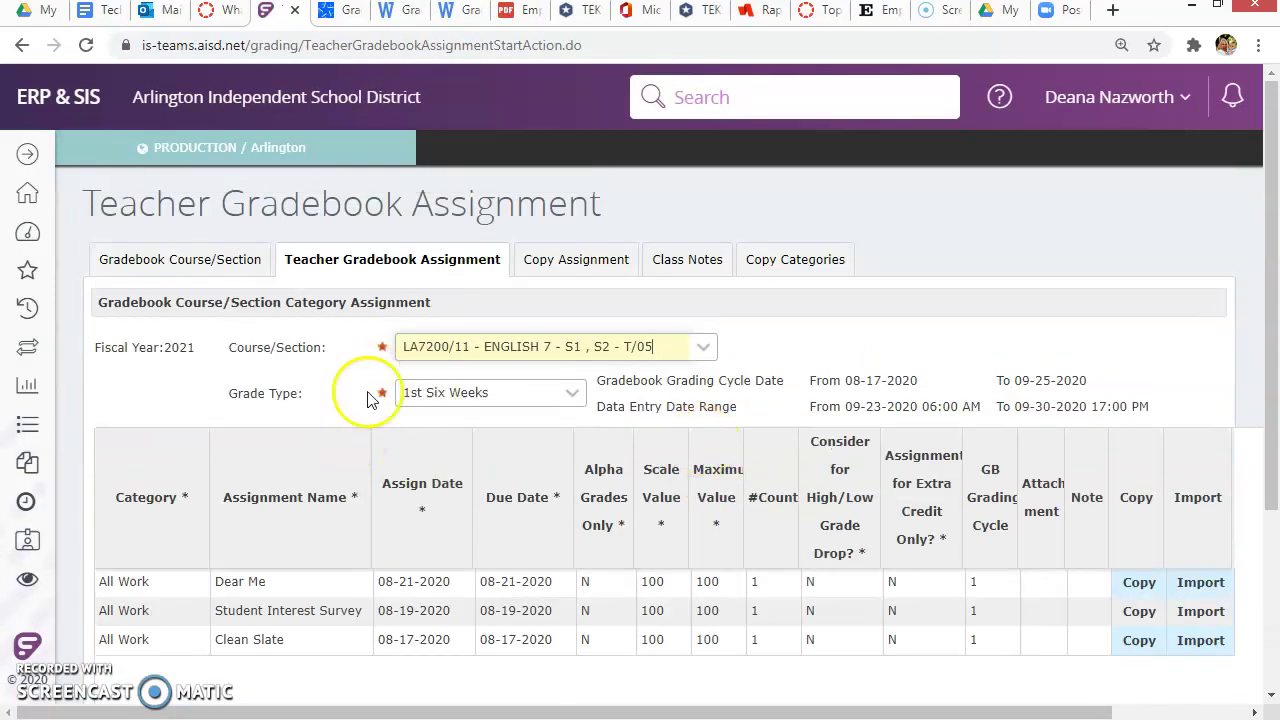
Open the classroom grading sheet of section LA7200/9 English 7 and look over its assignment columns and student roster
click(30, 200)
click(272, 520)
click(510, 368)
click(138, 522)
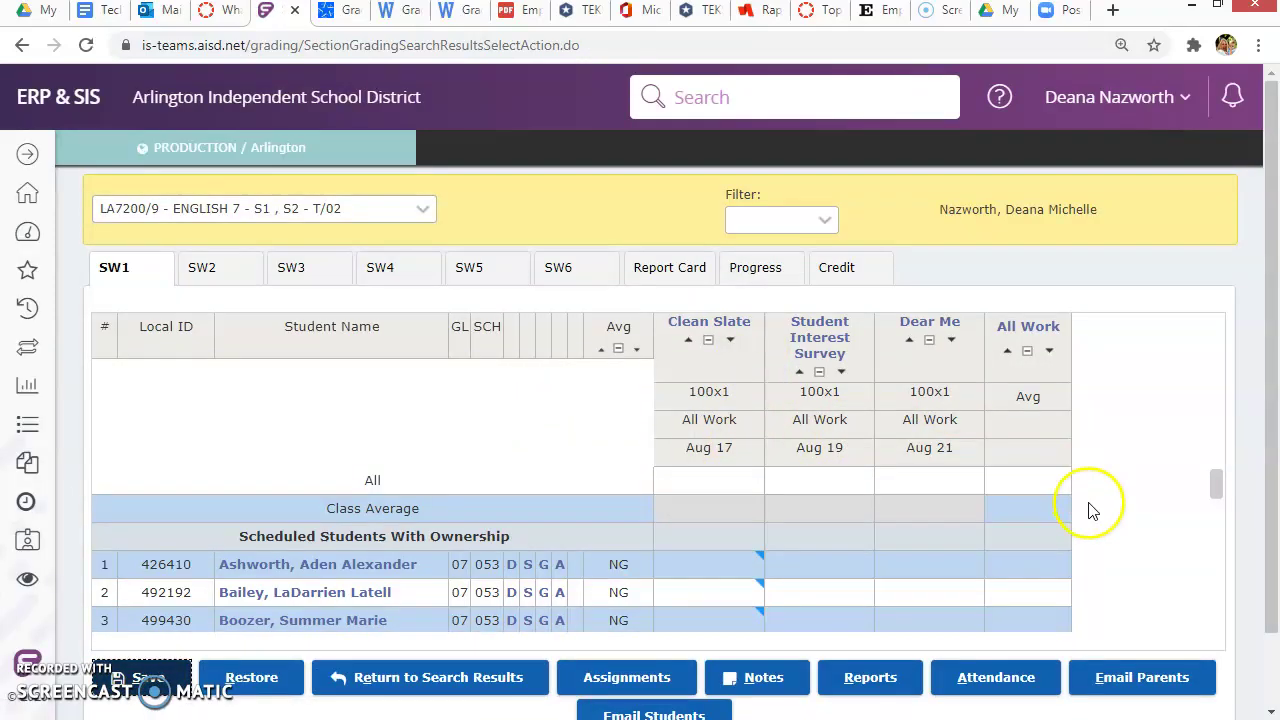
scroll(1080, 509, down, 3)
scroll(1150, 529, down, 3)
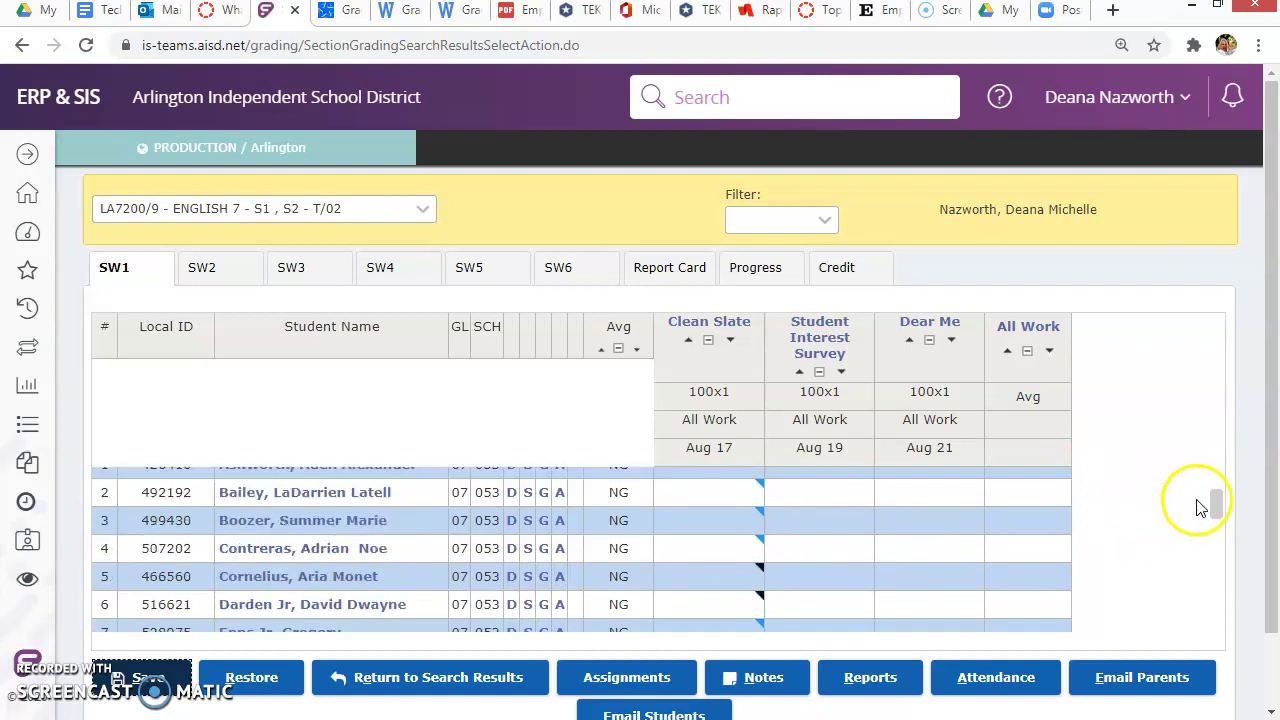
scroll(1257, 434, down, 1)
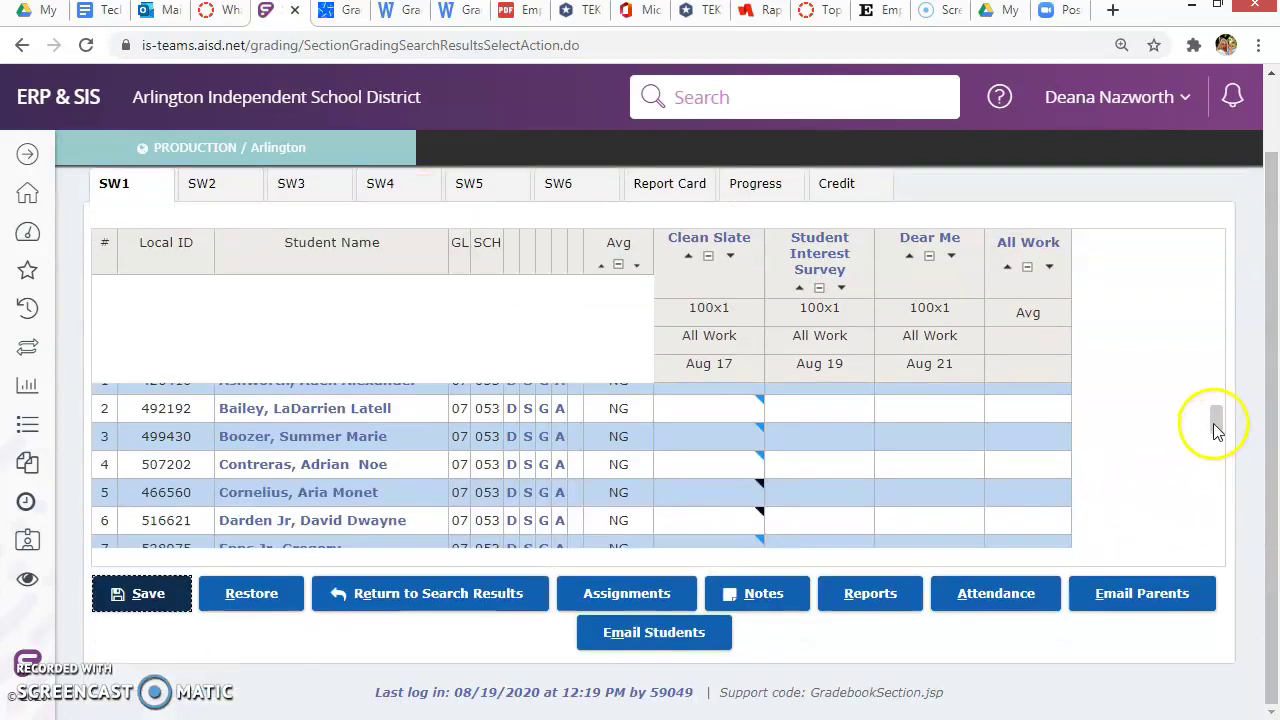
drag(1216, 426, 1215, 398)
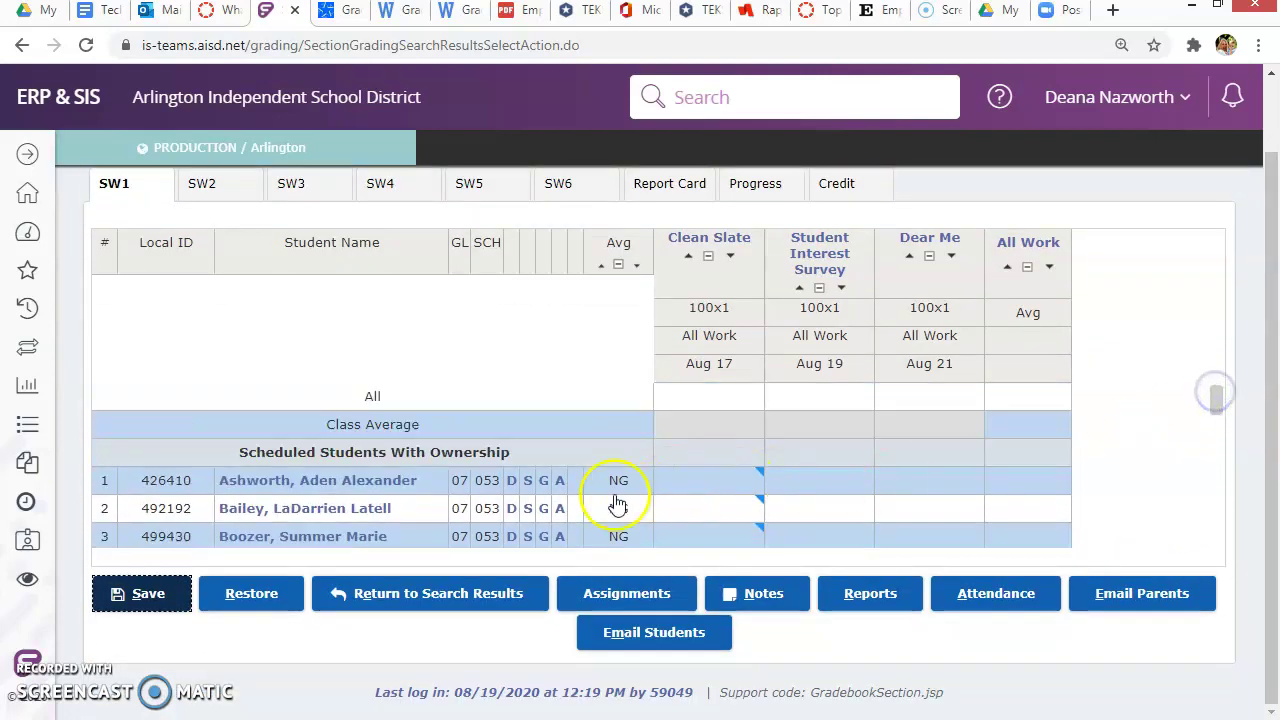
Give the whole class a grade of 100 for Clean Slate, and save the grades
click(724, 405)
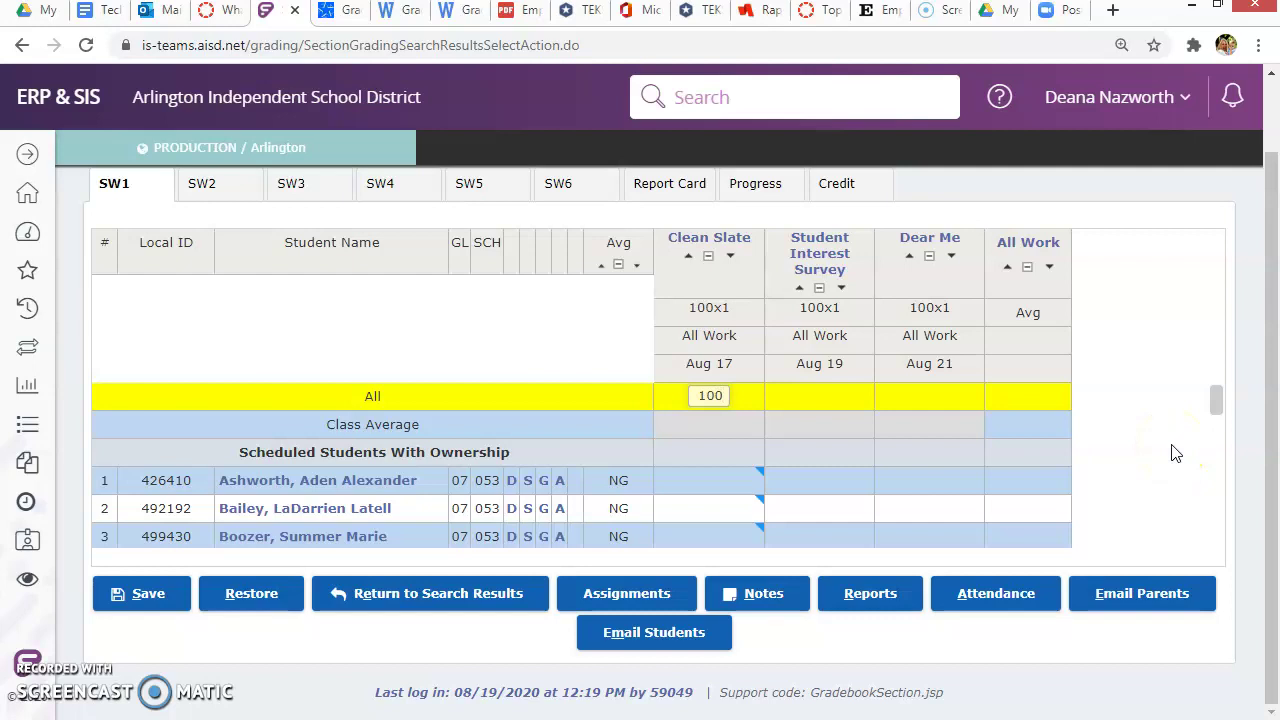
click(152, 600)
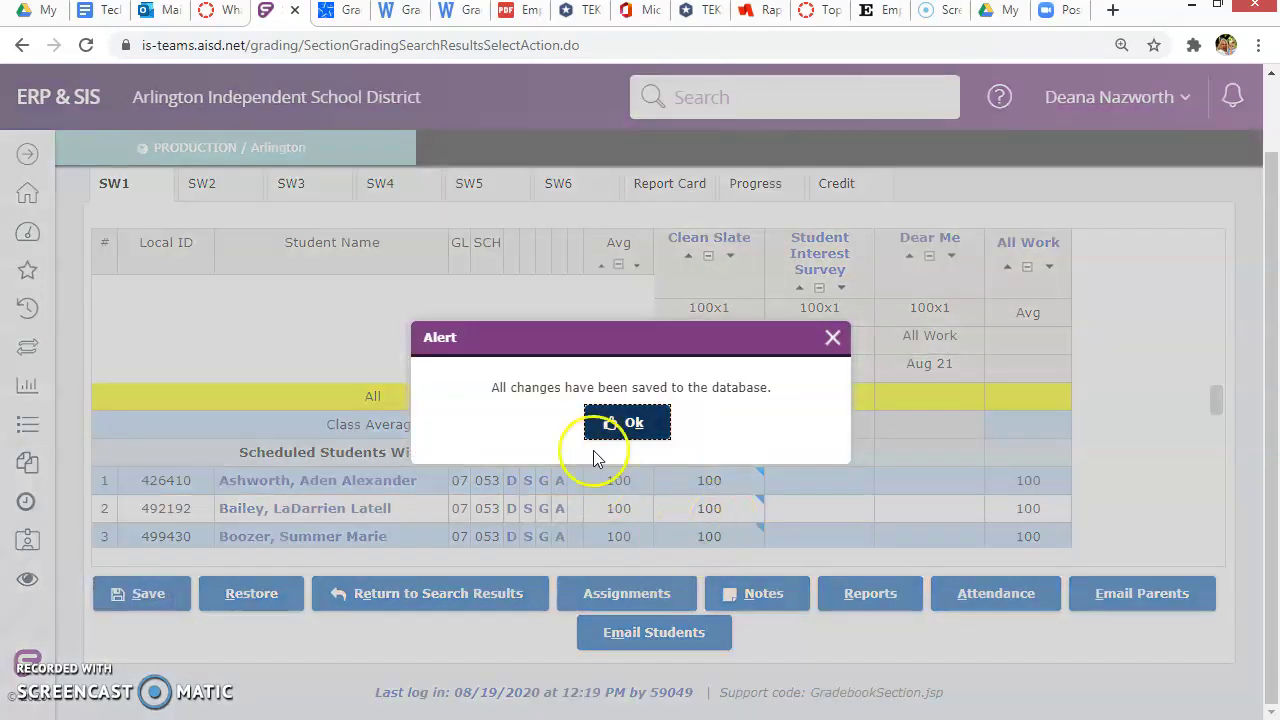
click(624, 432)
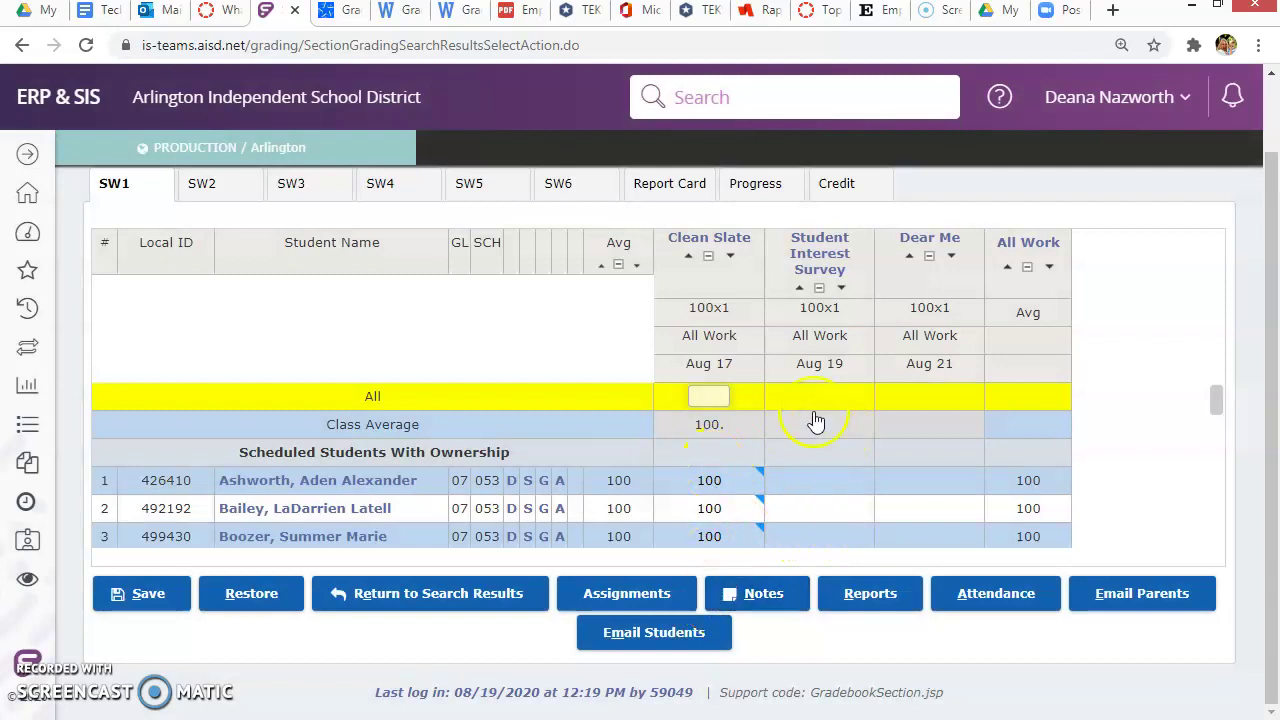
Enter 100 for the first student and M for the second student under Student Interest Survey
click(817, 480)
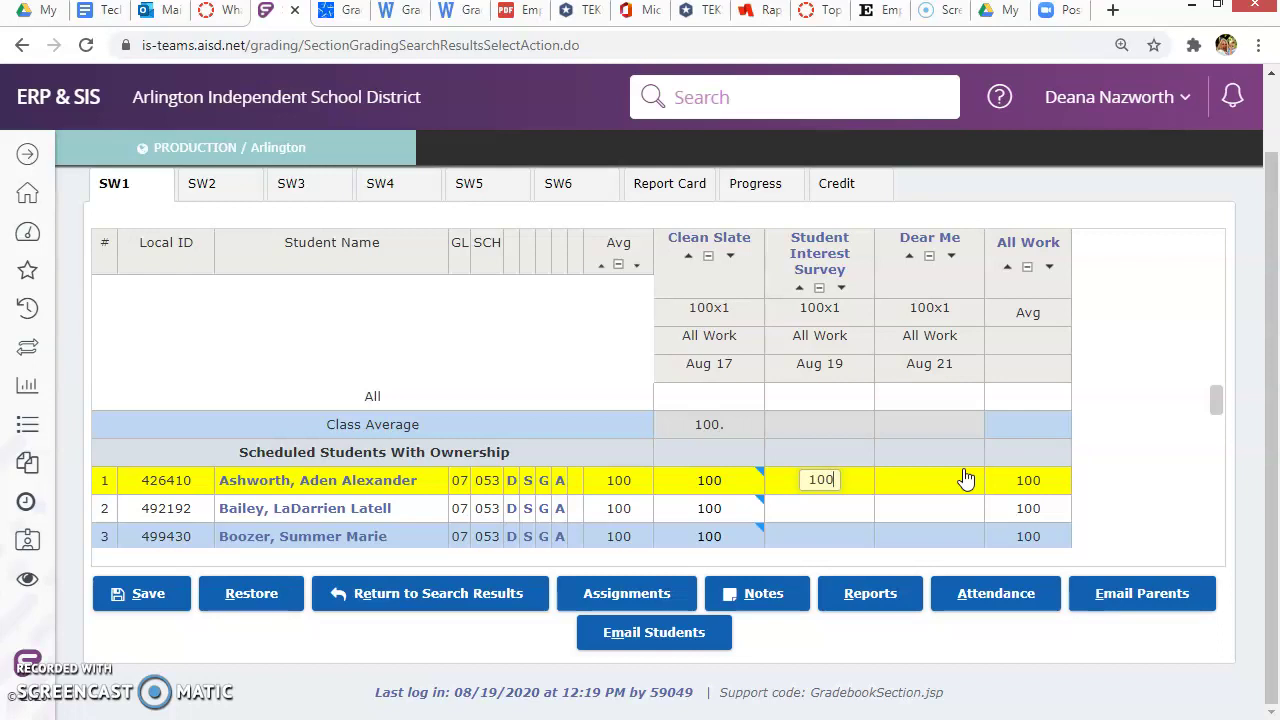
key(Return)
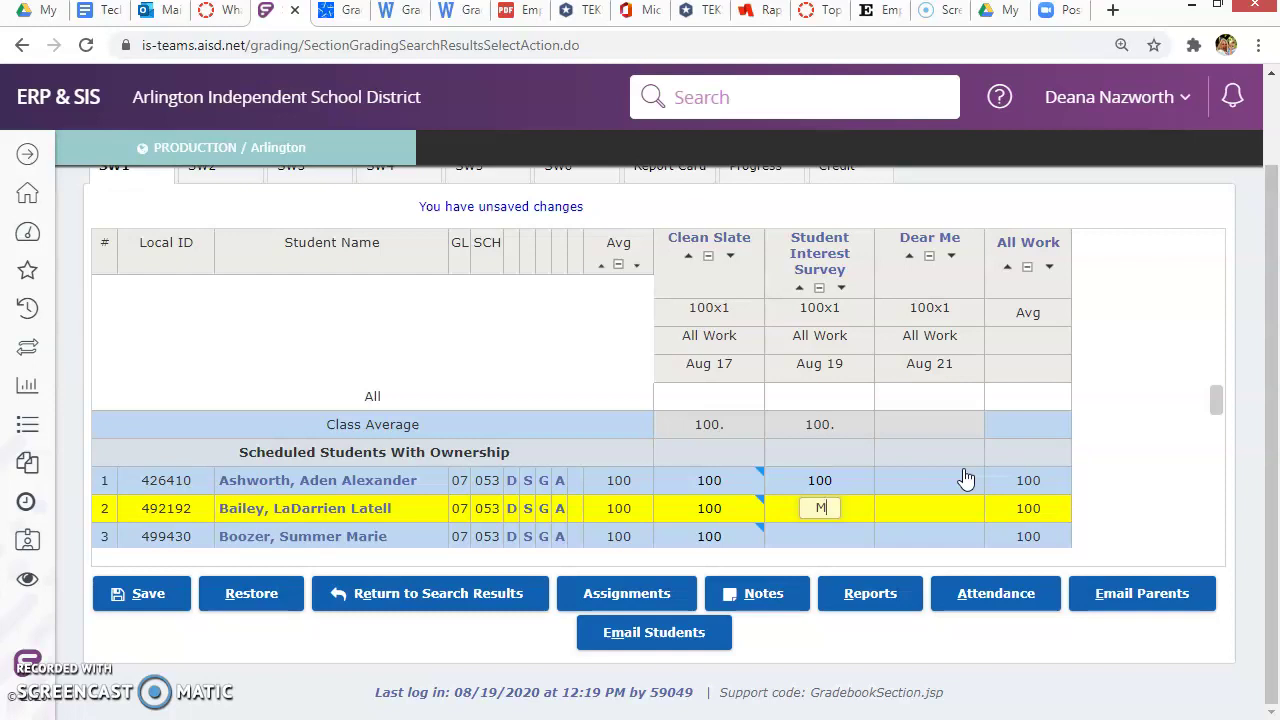
key(Return)
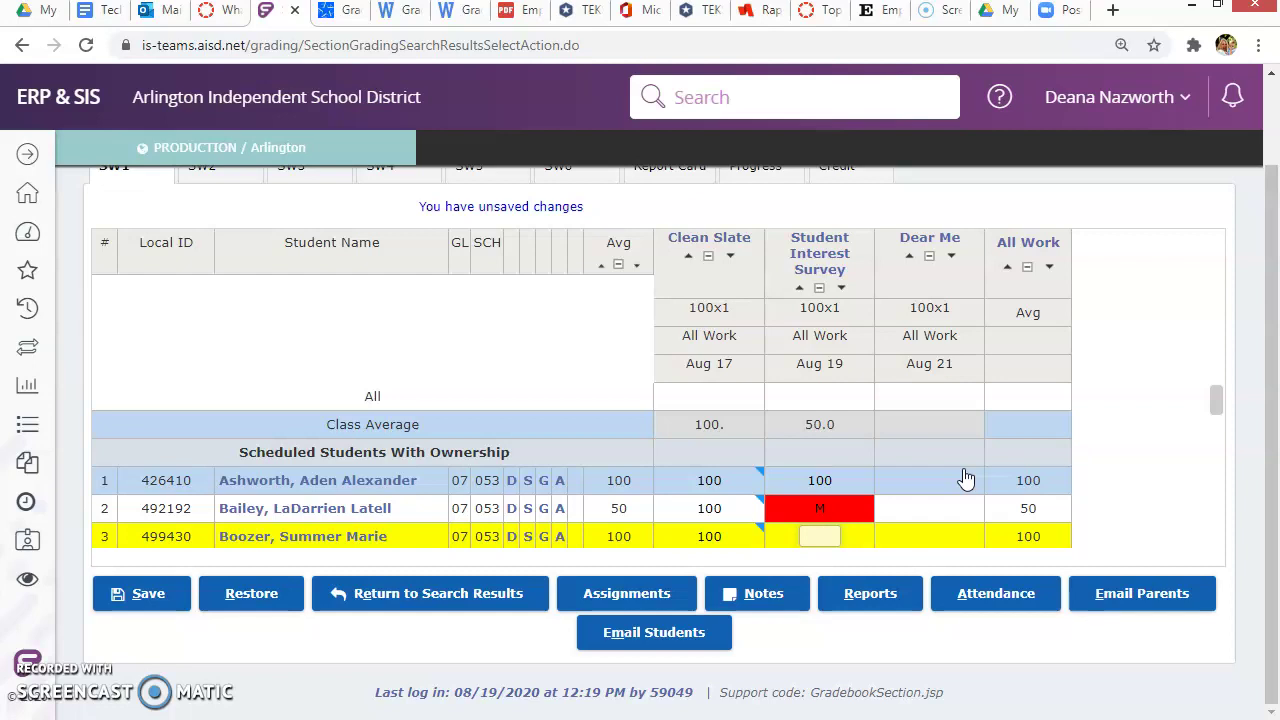
Clear the first two students' Student Interest Survey grades and save the grading sheet
click(808, 488)
key(BackSpace)
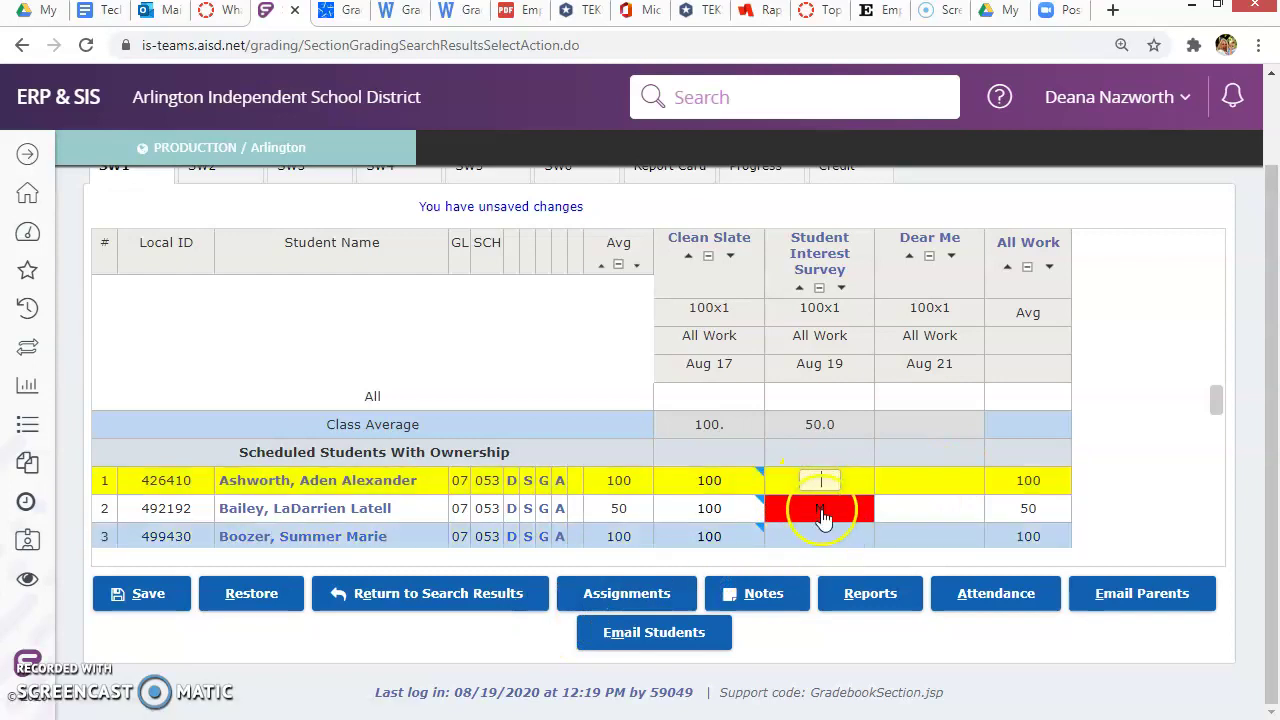
click(822, 512)
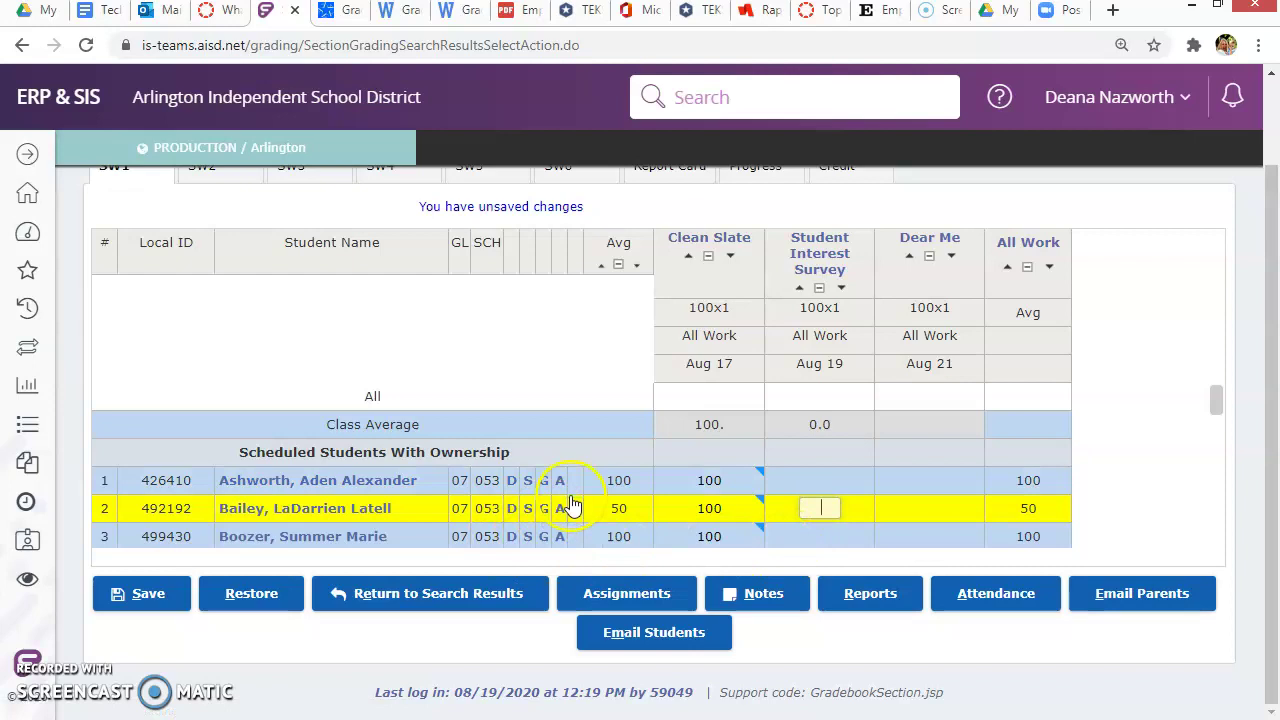
click(148, 593)
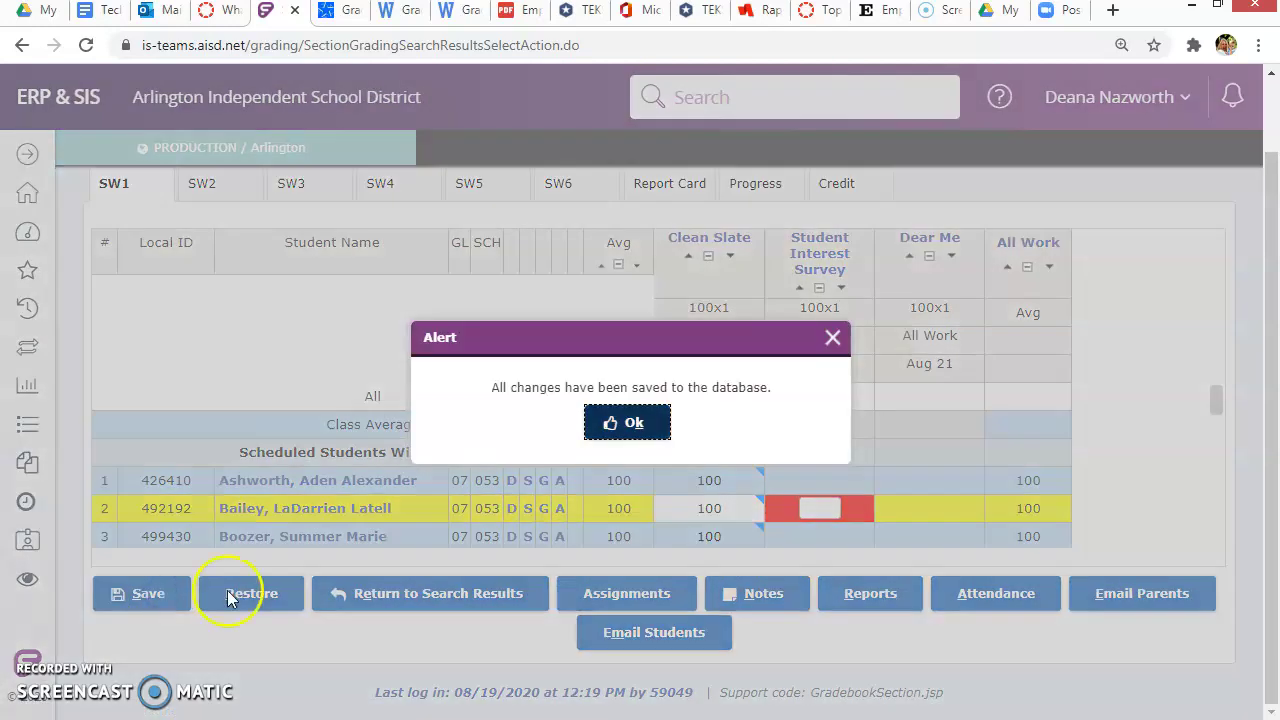
click(624, 423)
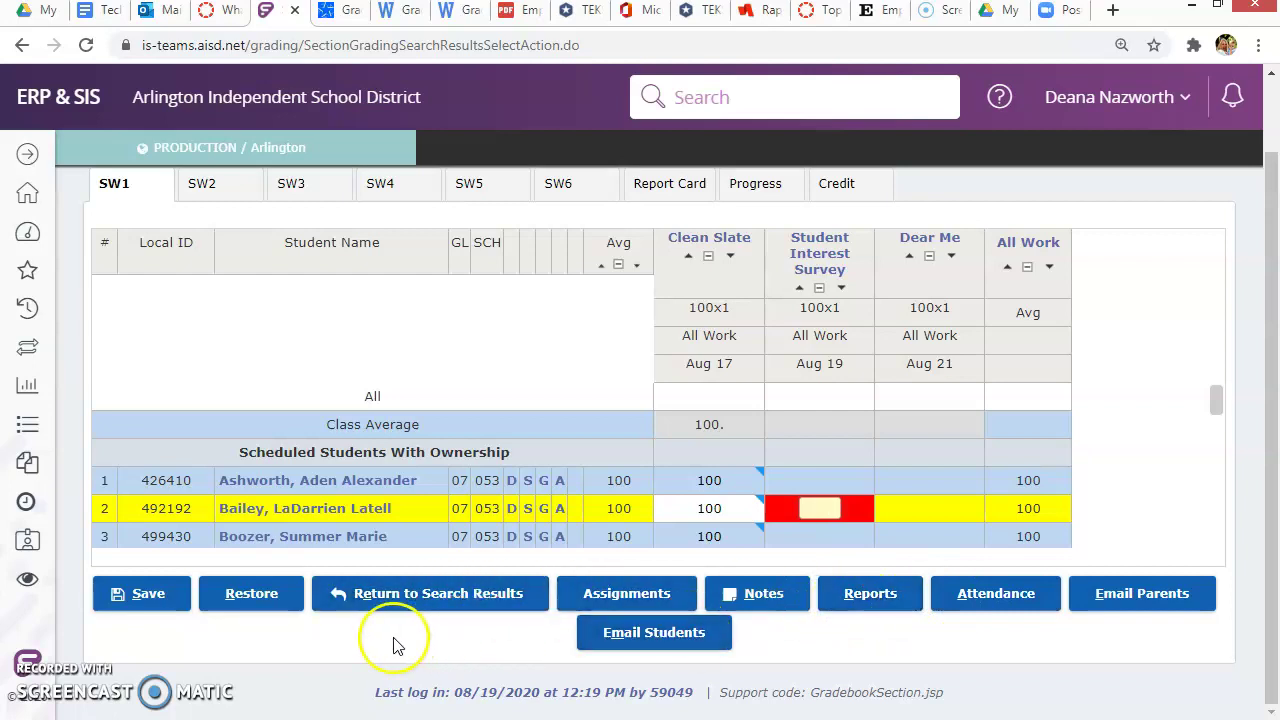
click(830, 509)
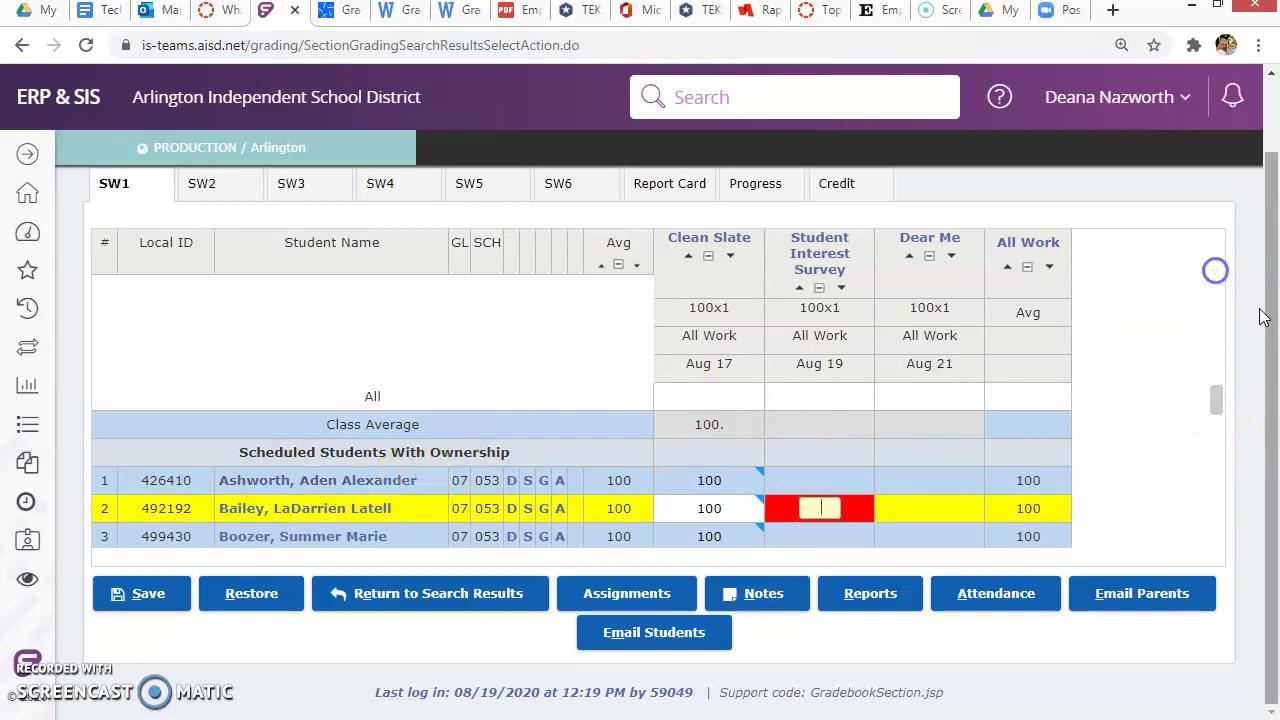
Open the teacher gradebook category maintenance for section LA7200/9 English 7
scroll(1262, 320, up, 1)
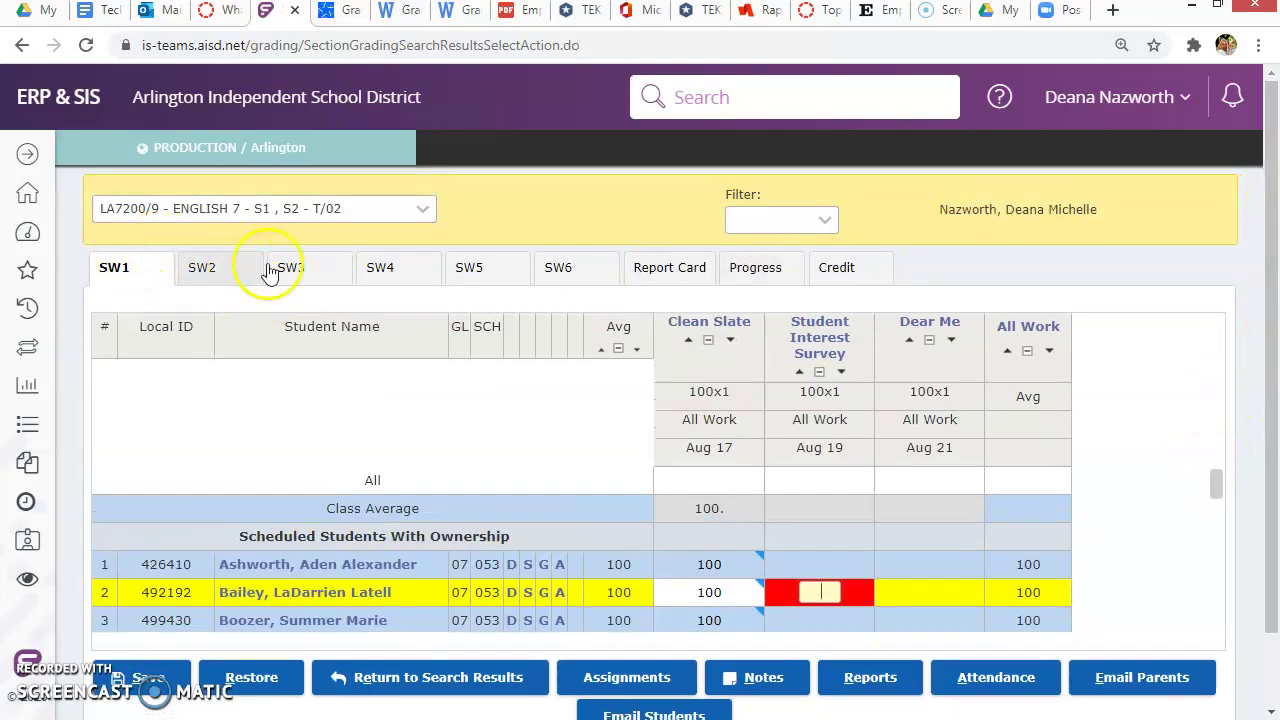
click(26, 203)
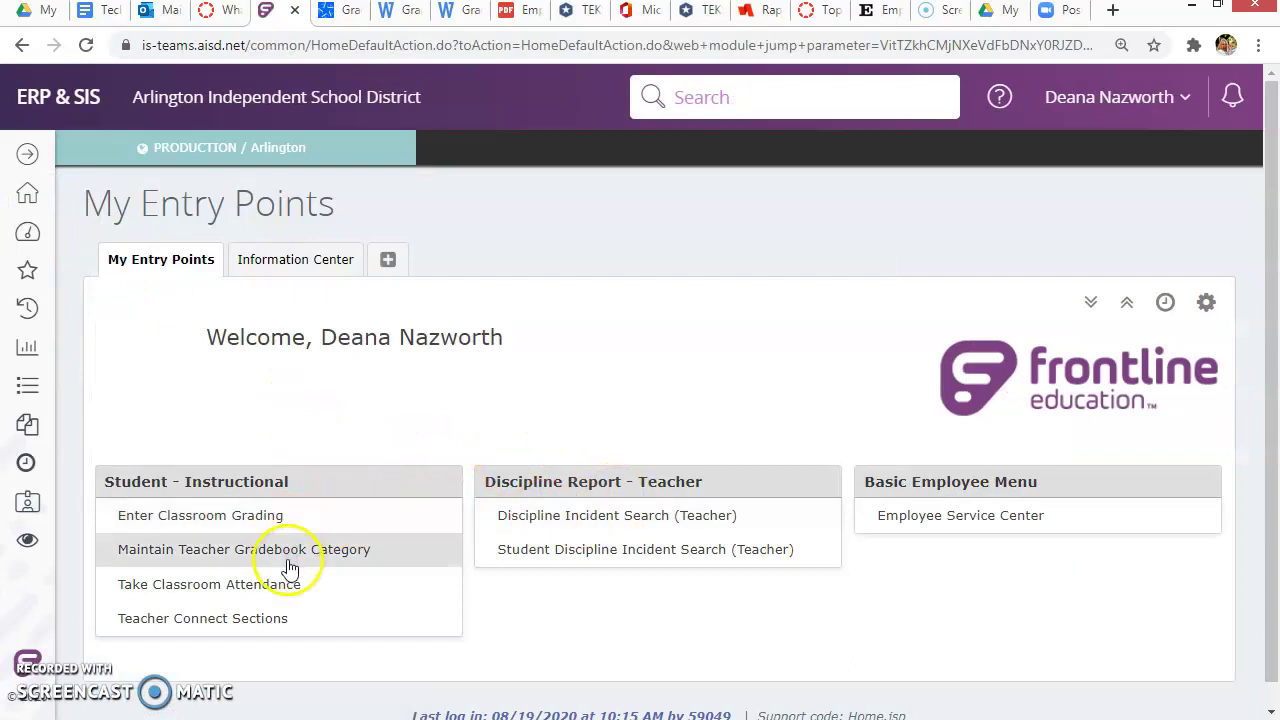
click(252, 547)
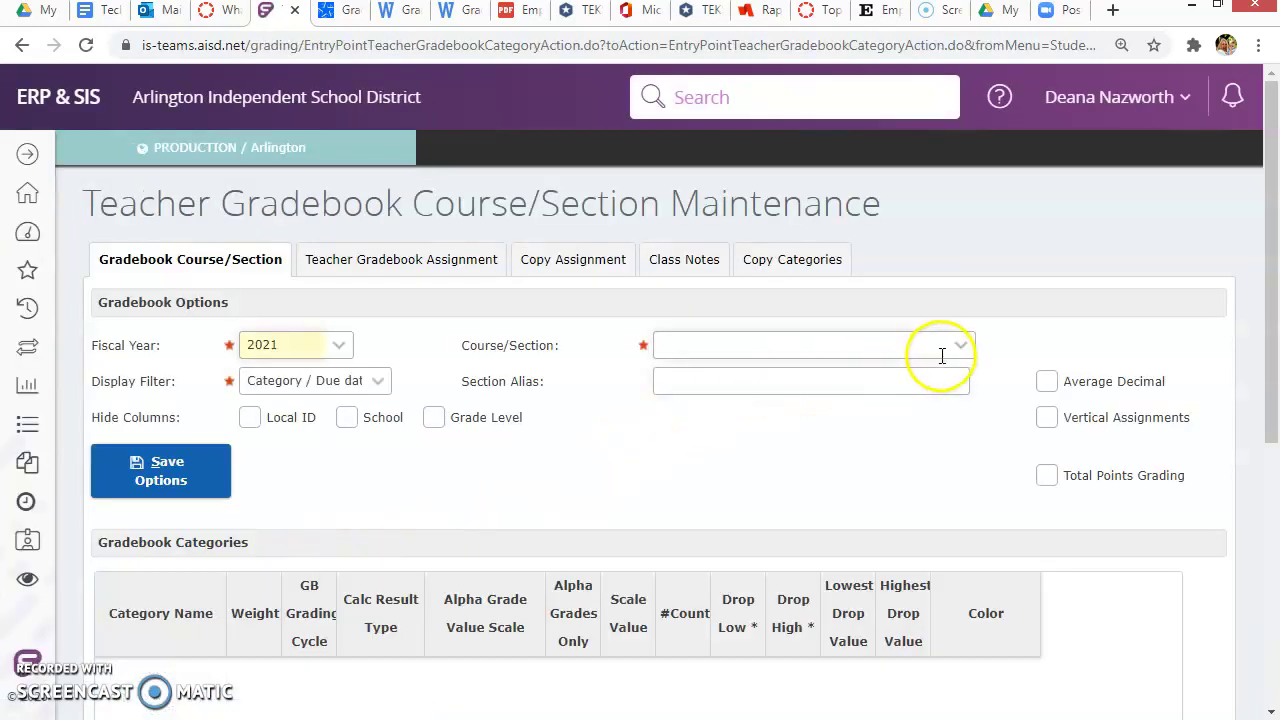
click(960, 347)
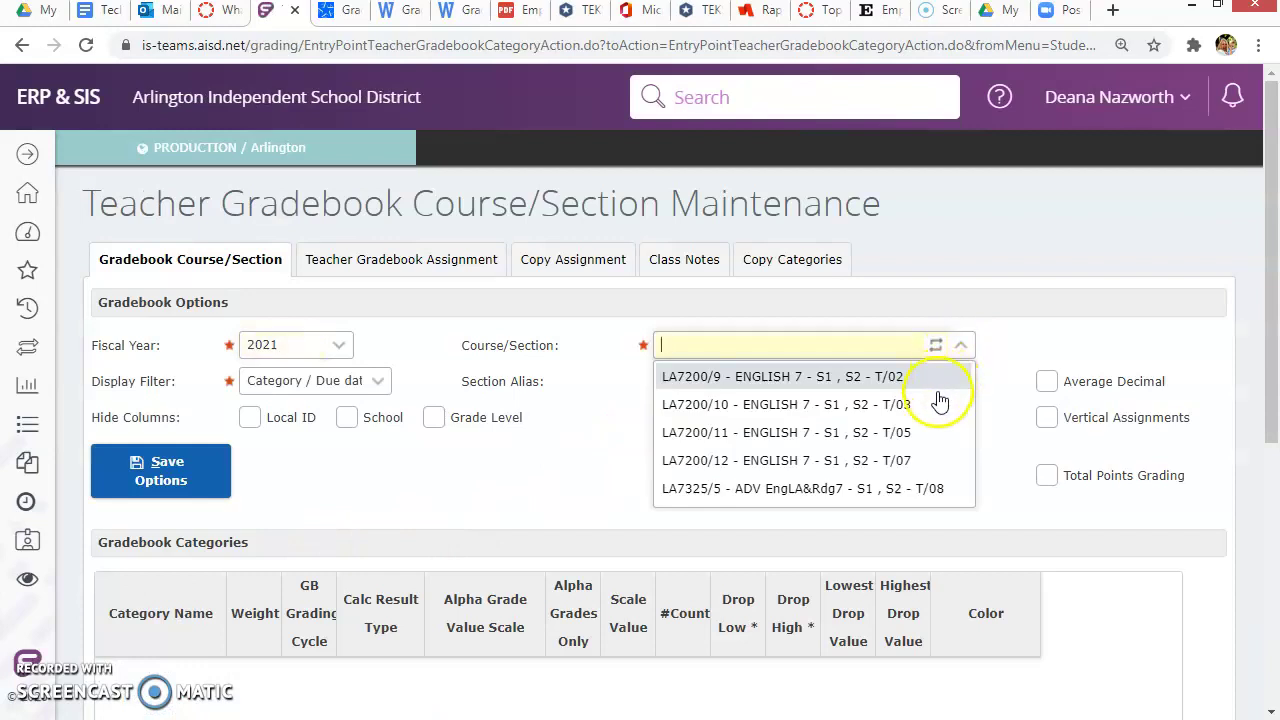
click(880, 377)
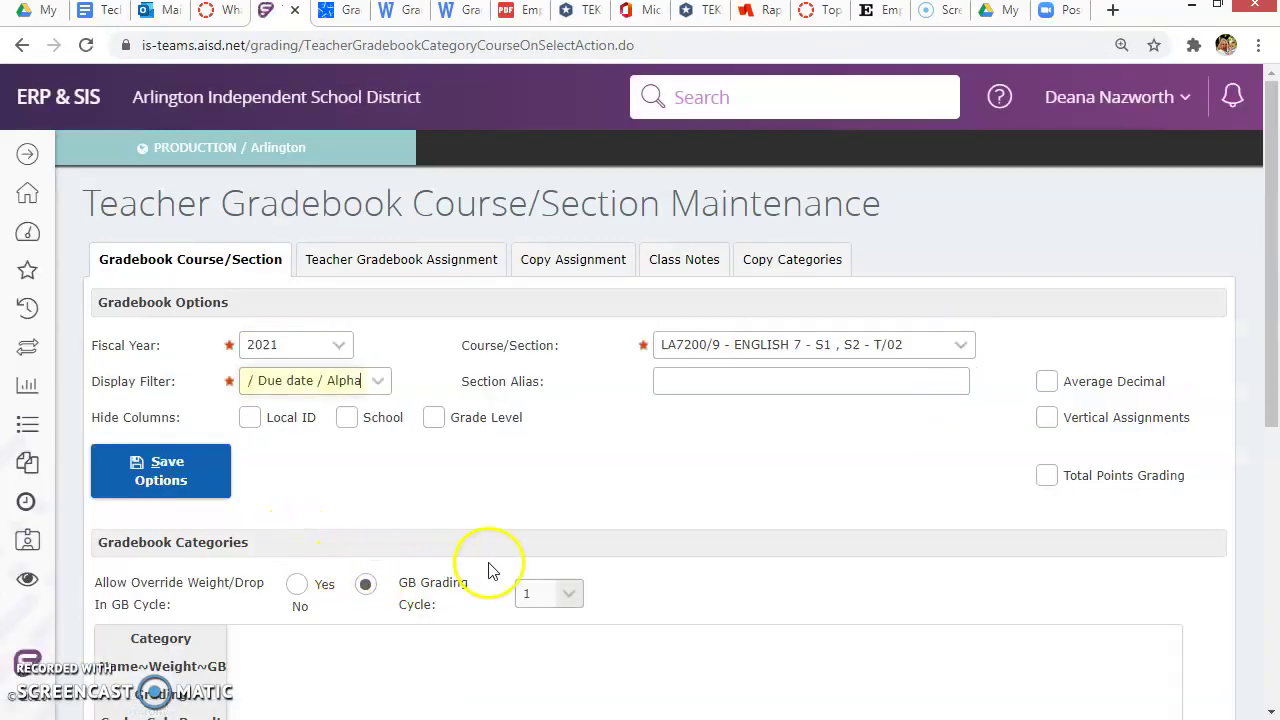
Look over the section's gradebook categories and open its list of teacher gradebook assignments
scroll(491, 557, down, 3)
scroll(498, 556, down, 1)
scroll(498, 556, up, 3)
scroll(383, 383, up, 3)
scroll(383, 383, up, 1)
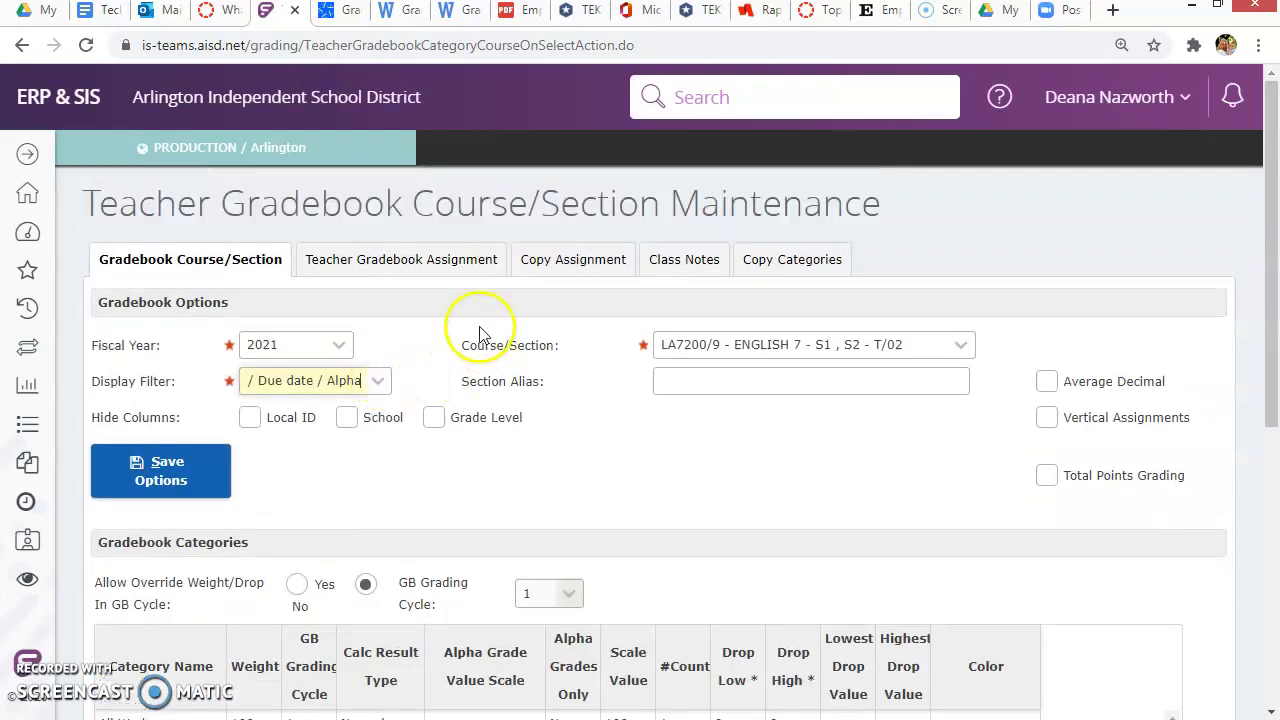
click(437, 270)
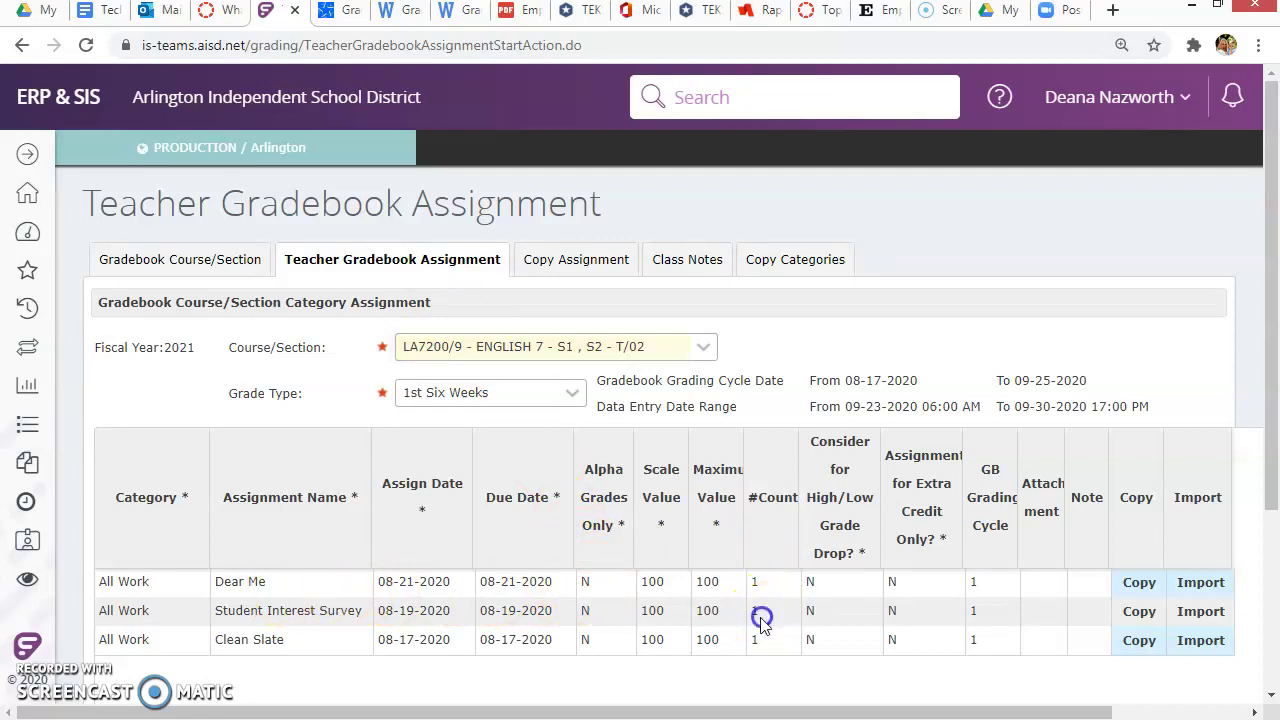
Try counts of 2 and 3 for the Student Interest Survey assignment, and set its count back to 1
click(760, 615)
text(2)
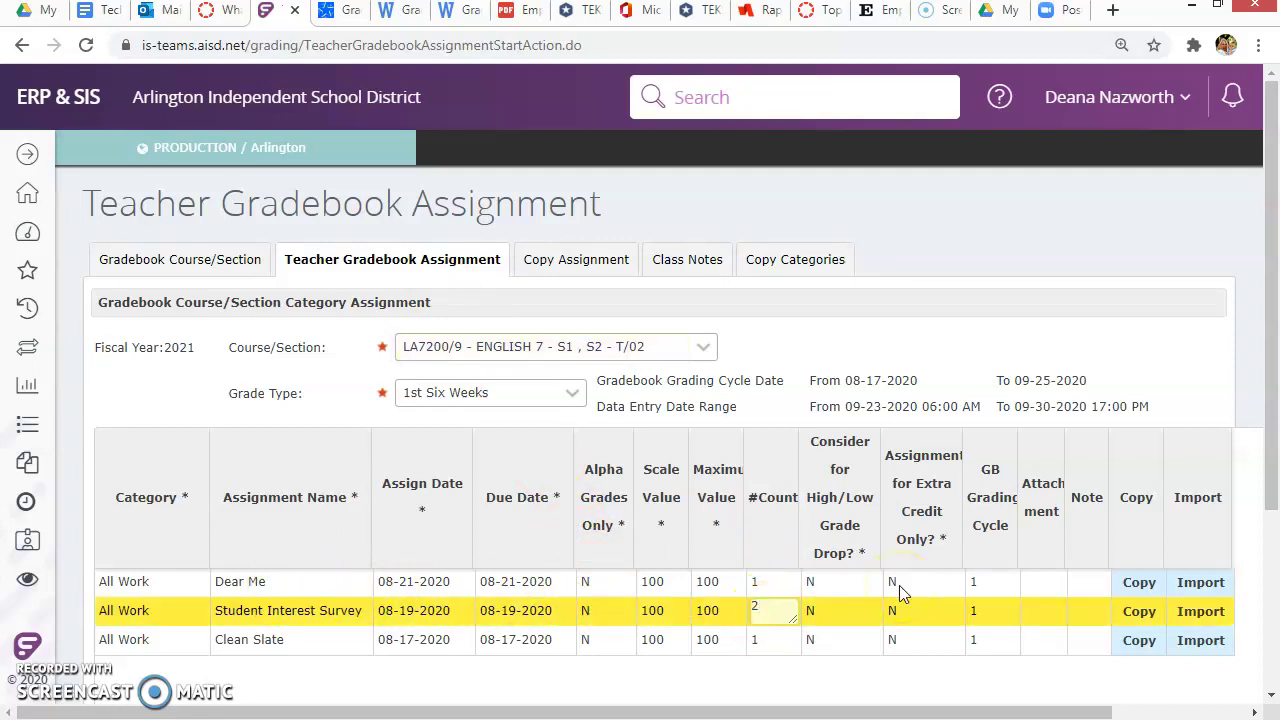
key(BackSpace)
text(3)
click(759, 617)
click(760, 617)
text(1)
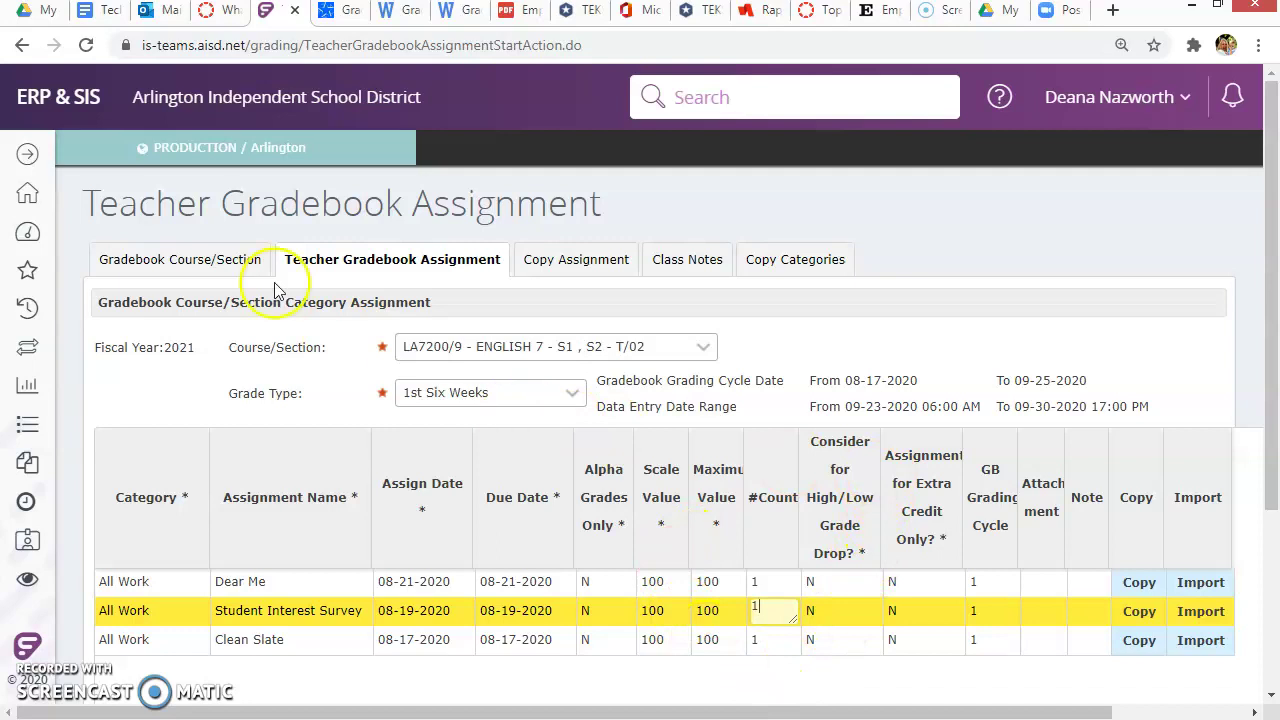
Leave the assignment maintenance and open the classroom grading sheet for section LA7200/9 English 7, period 02
click(238, 265)
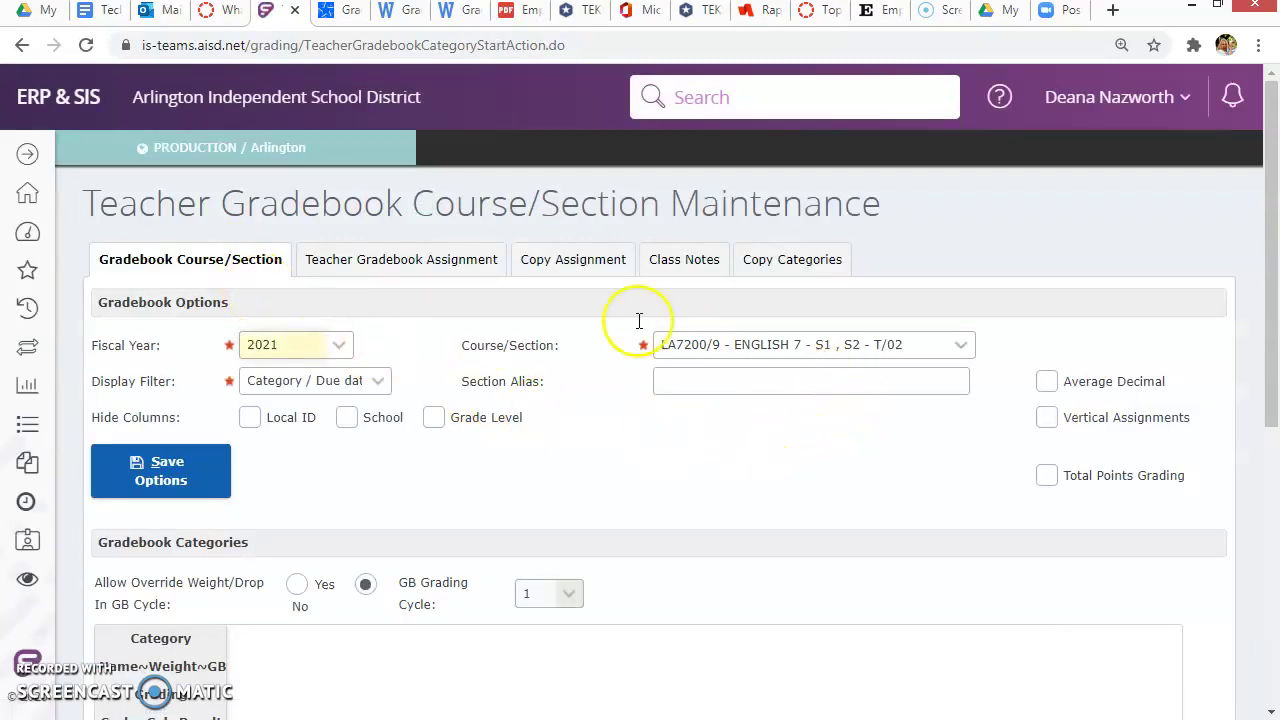
click(27, 193)
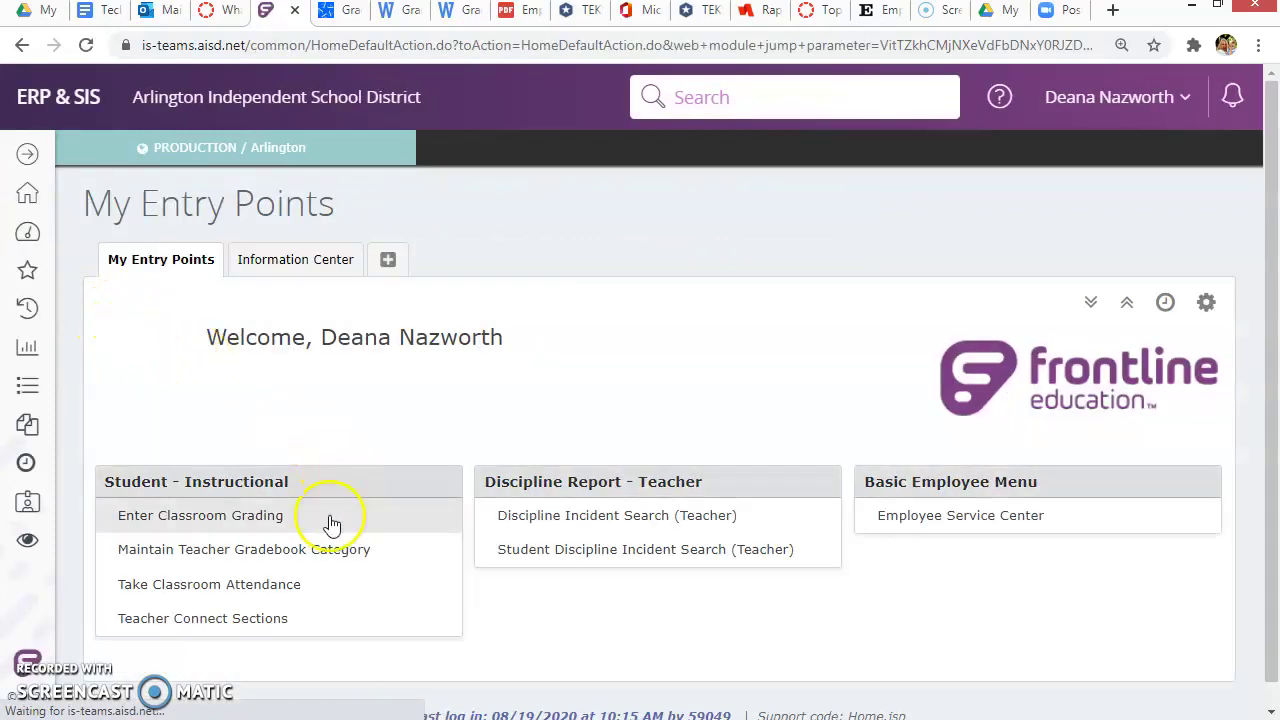
click(292, 518)
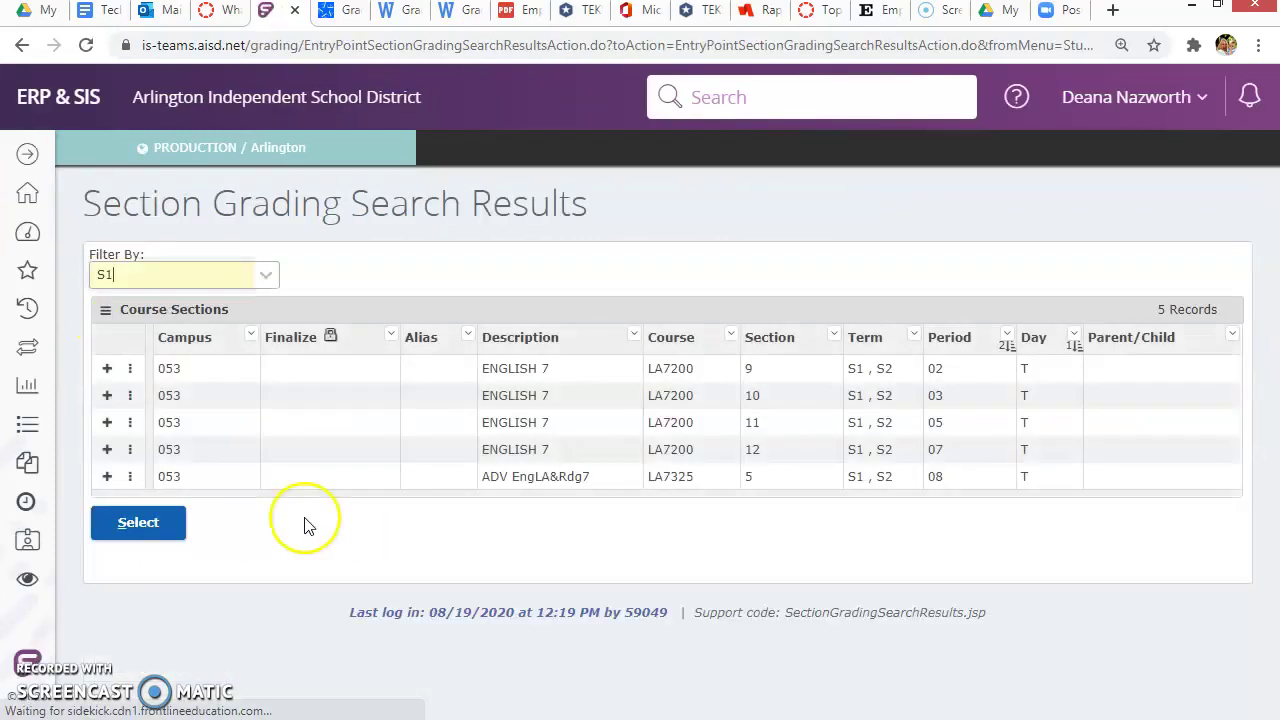
click(543, 369)
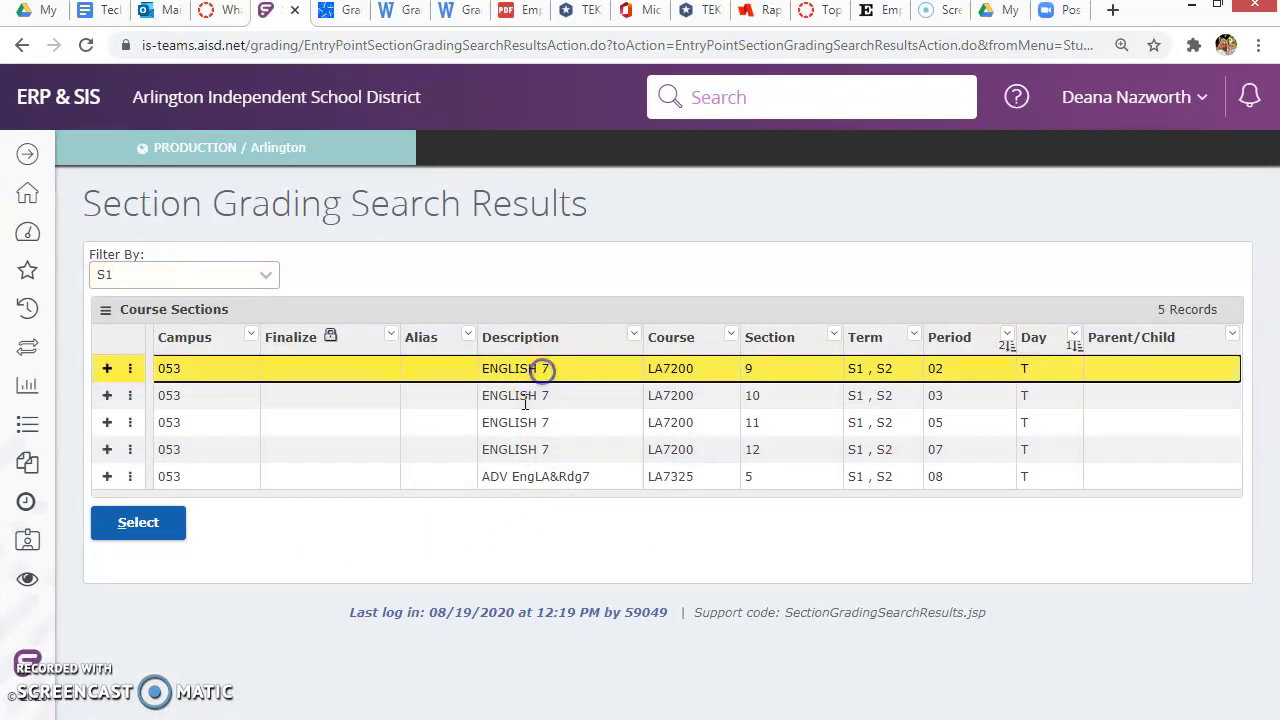
click(155, 524)
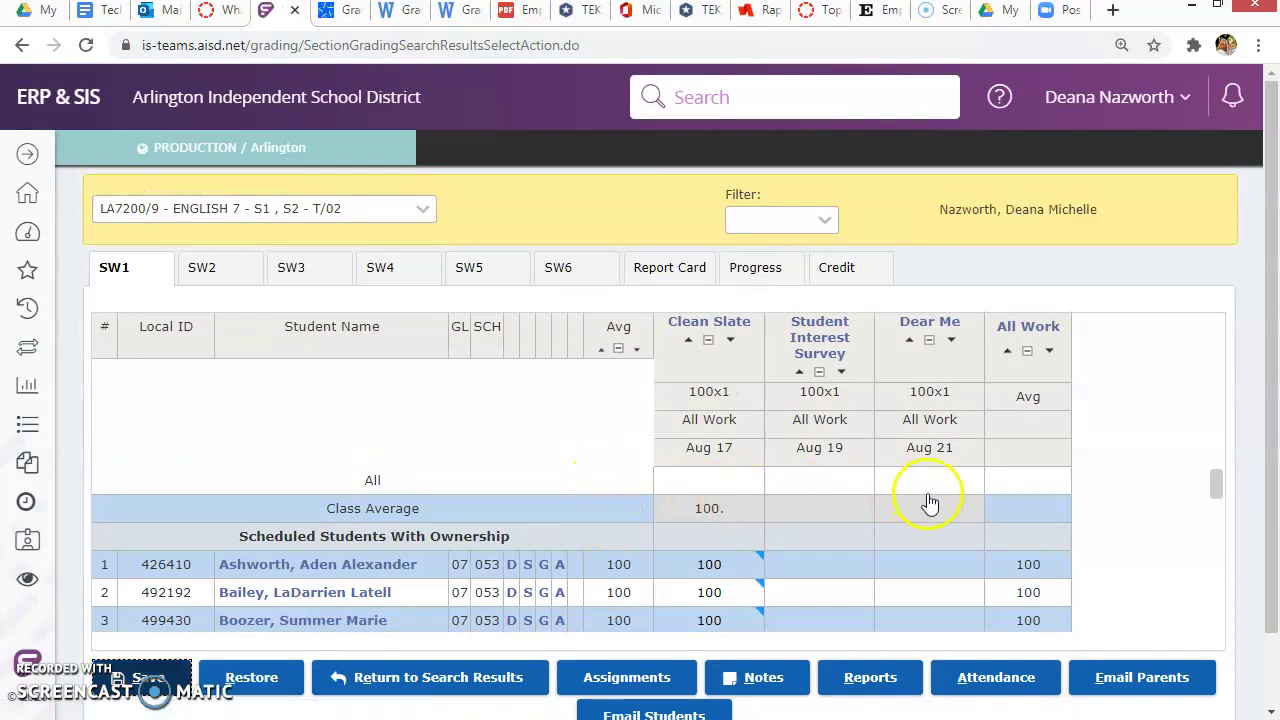
scroll(1000, 555, down, 1)
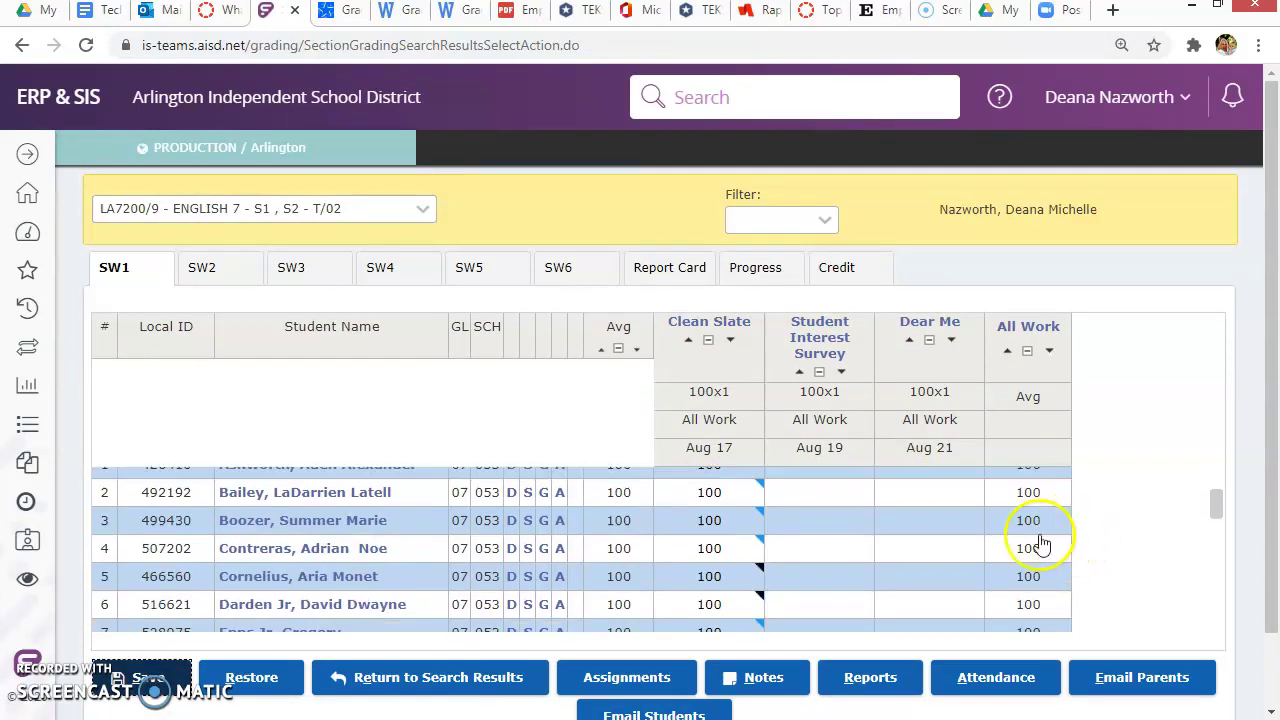
Open the section's teacher gradebook assignment list directly from its grading sheet
click(640, 677)
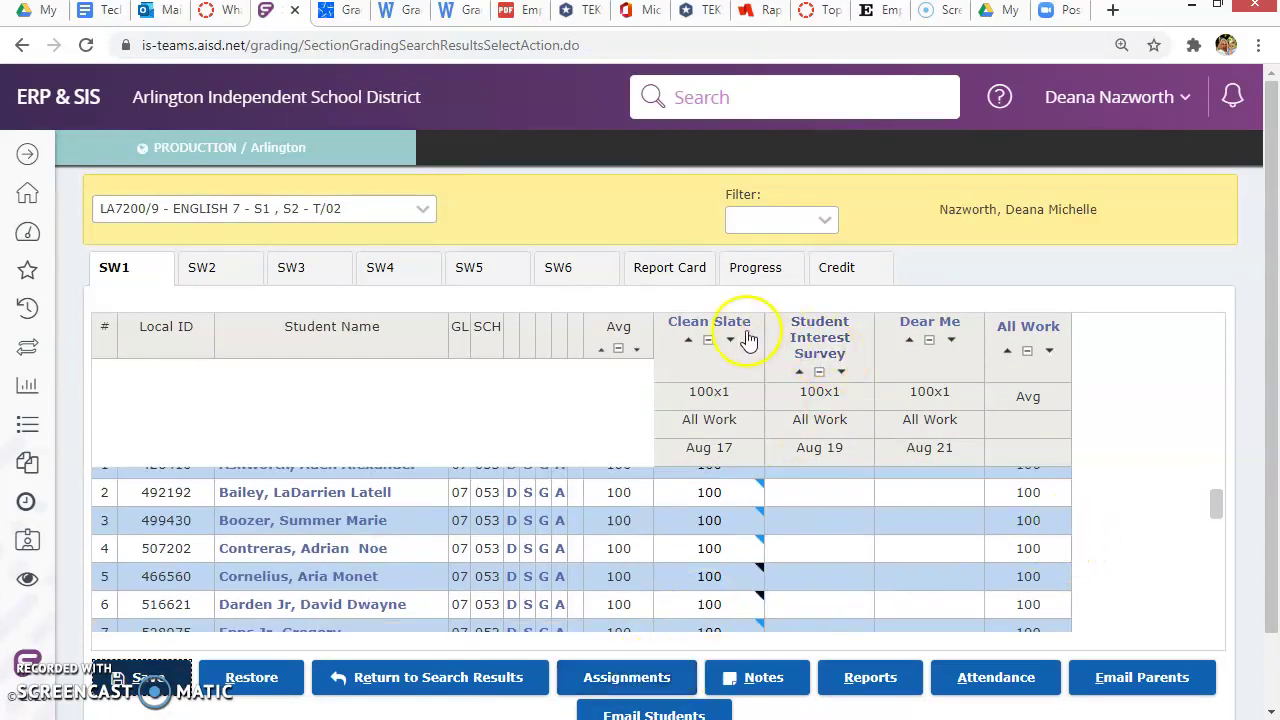
click(683, 681)
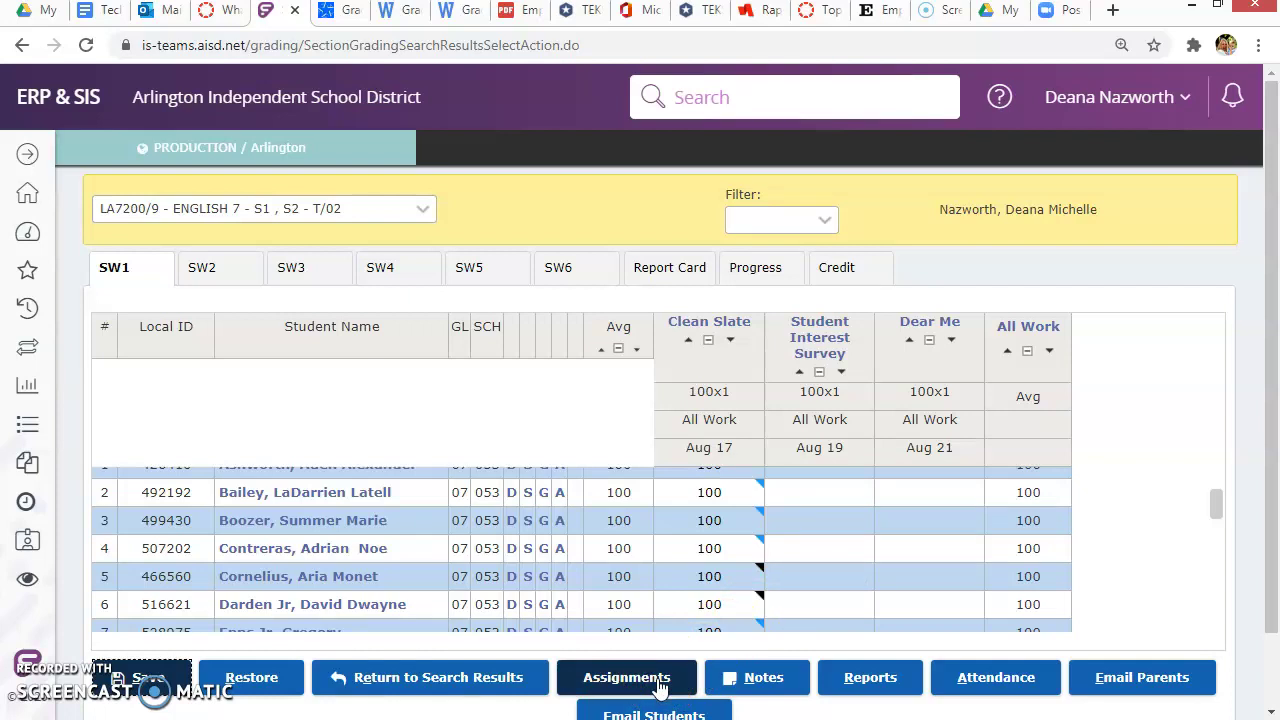
click(660, 683)
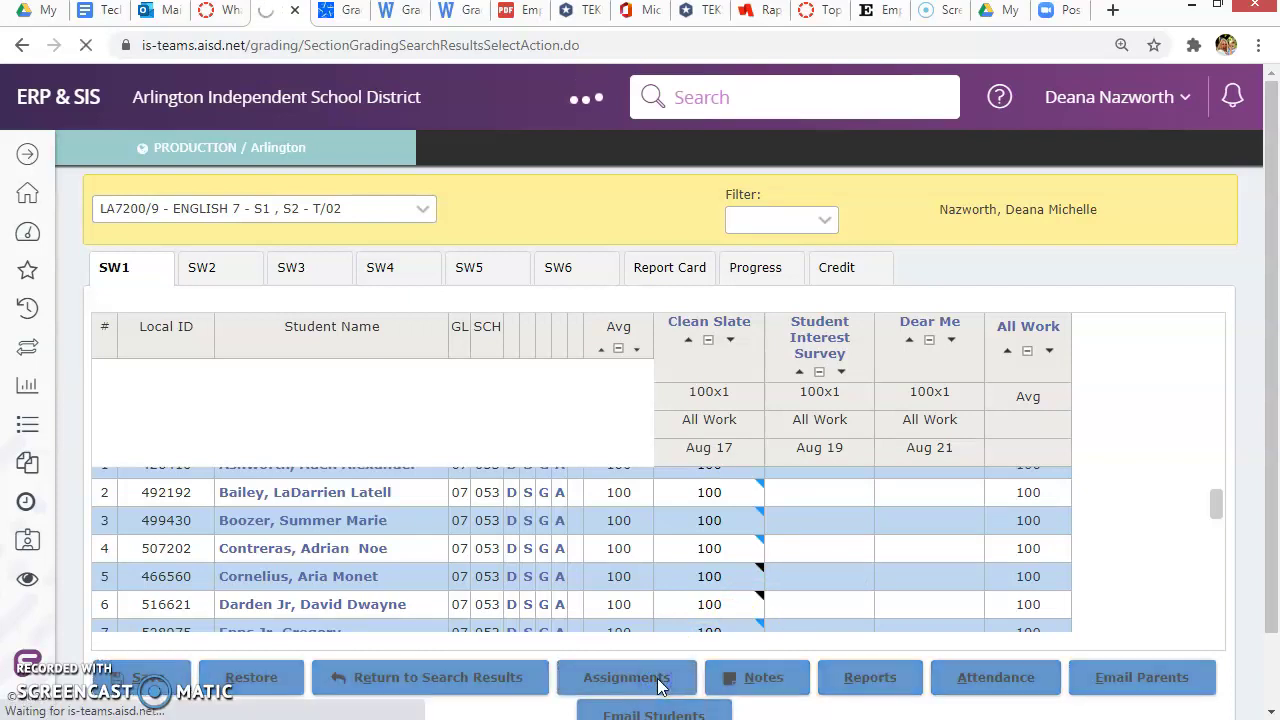
click(651, 588)
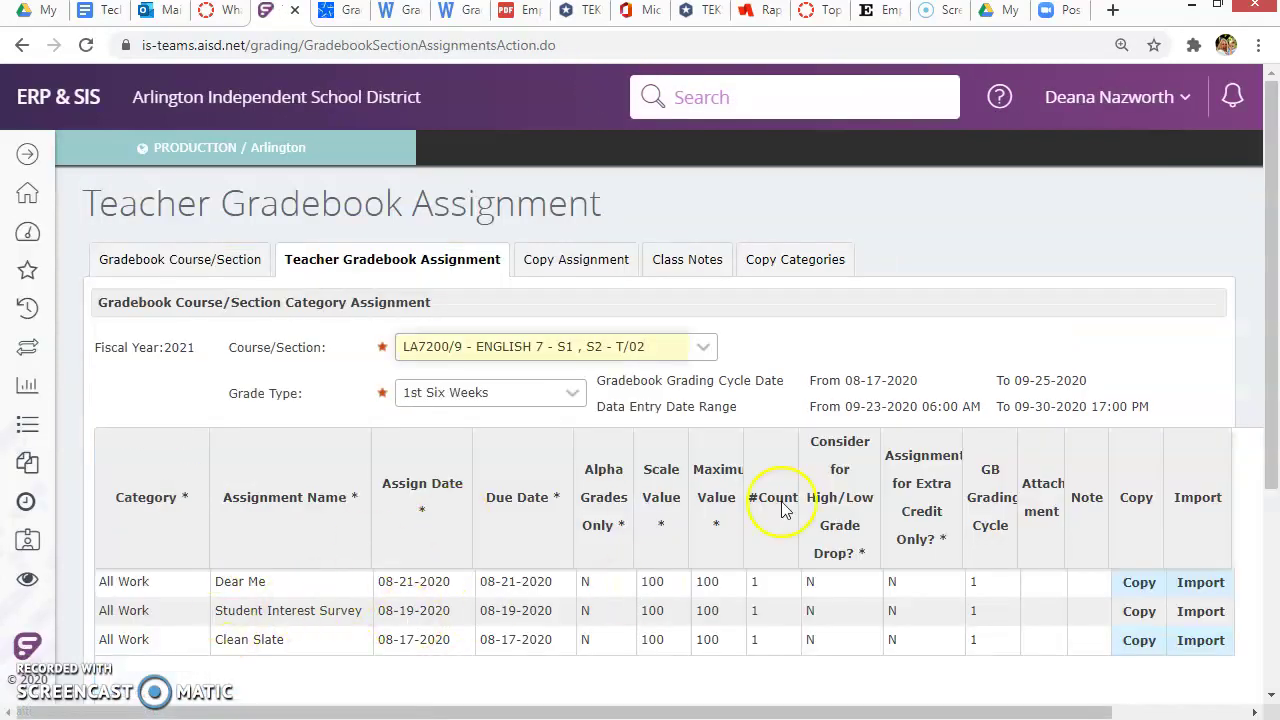
Add an All Work assignment named Game to the 1st Six Weeks and return to the section's gradebook
scroll(838, 520, down, 2)
click(125, 652)
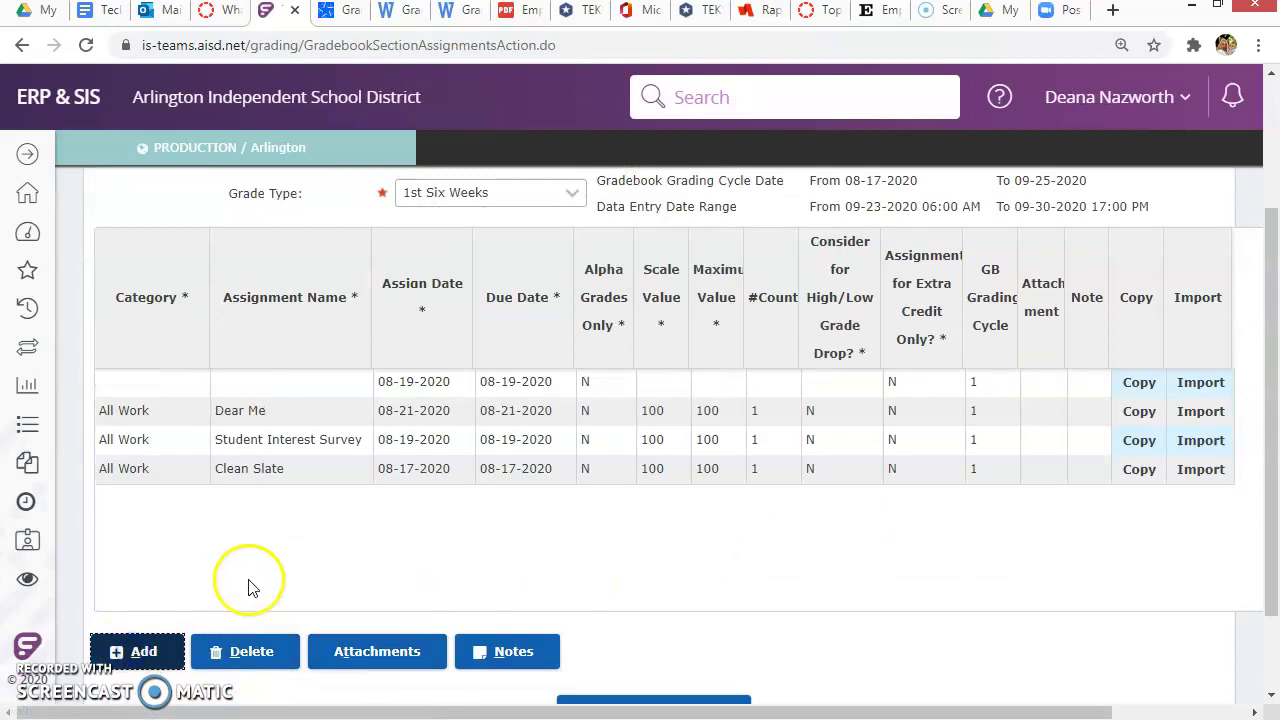
click(143, 392)
click(166, 412)
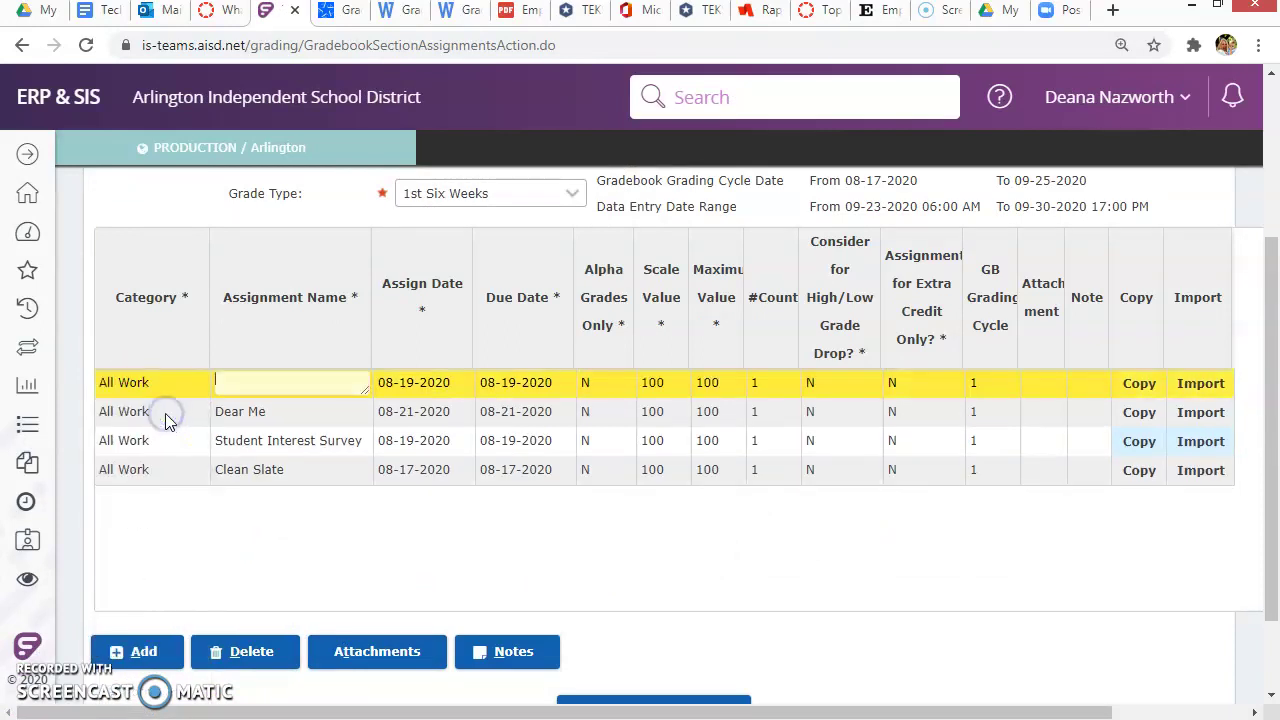
click(166, 409)
click(262, 382)
text(Game)
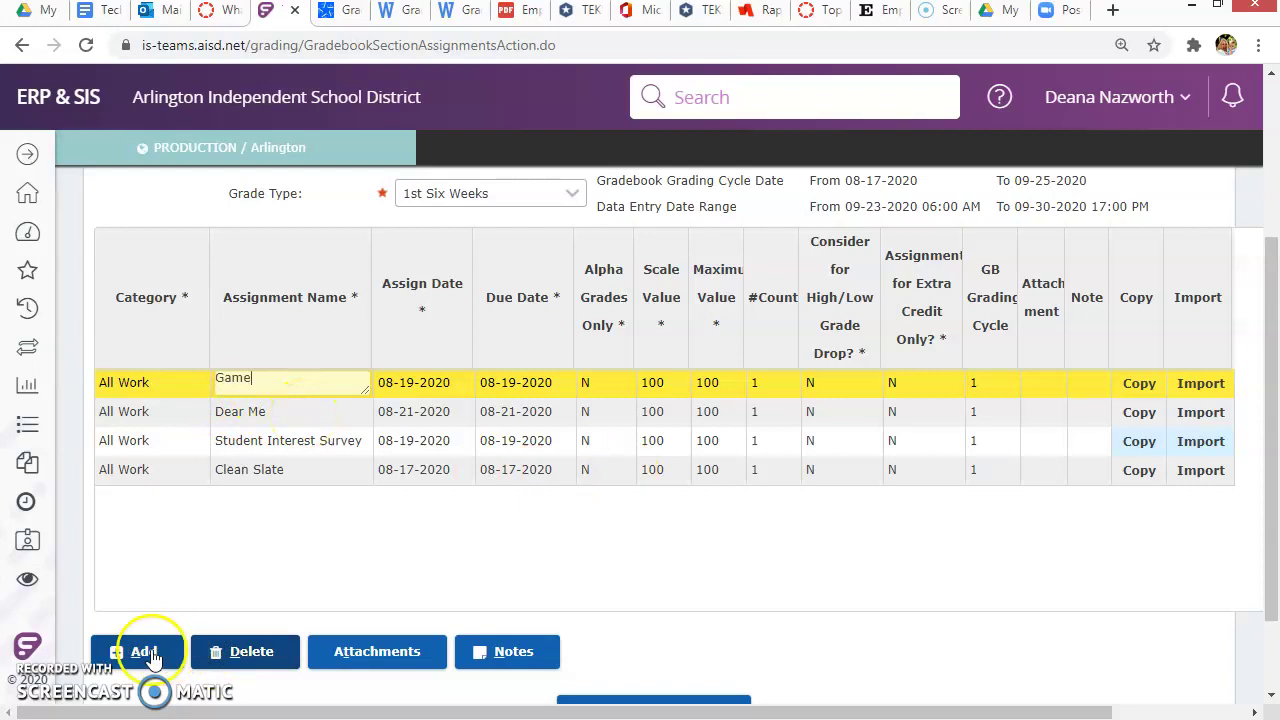
scroll(728, 628, down, 2)
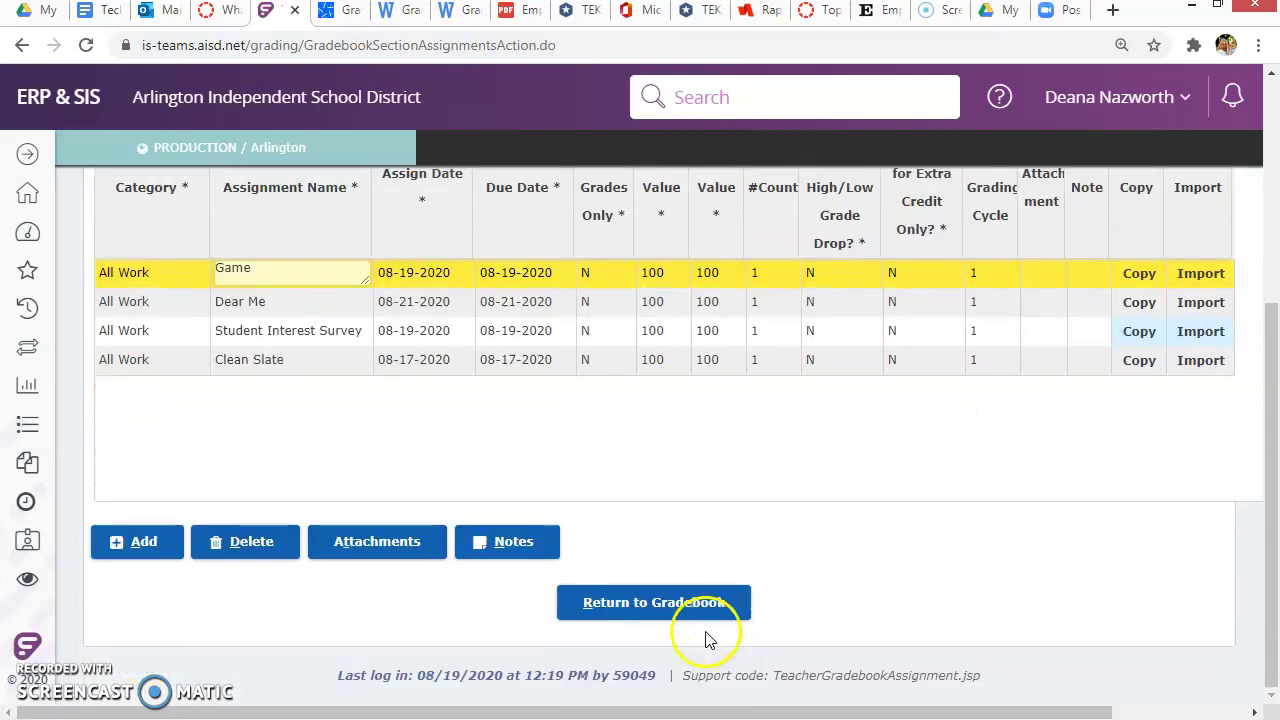
click(645, 606)
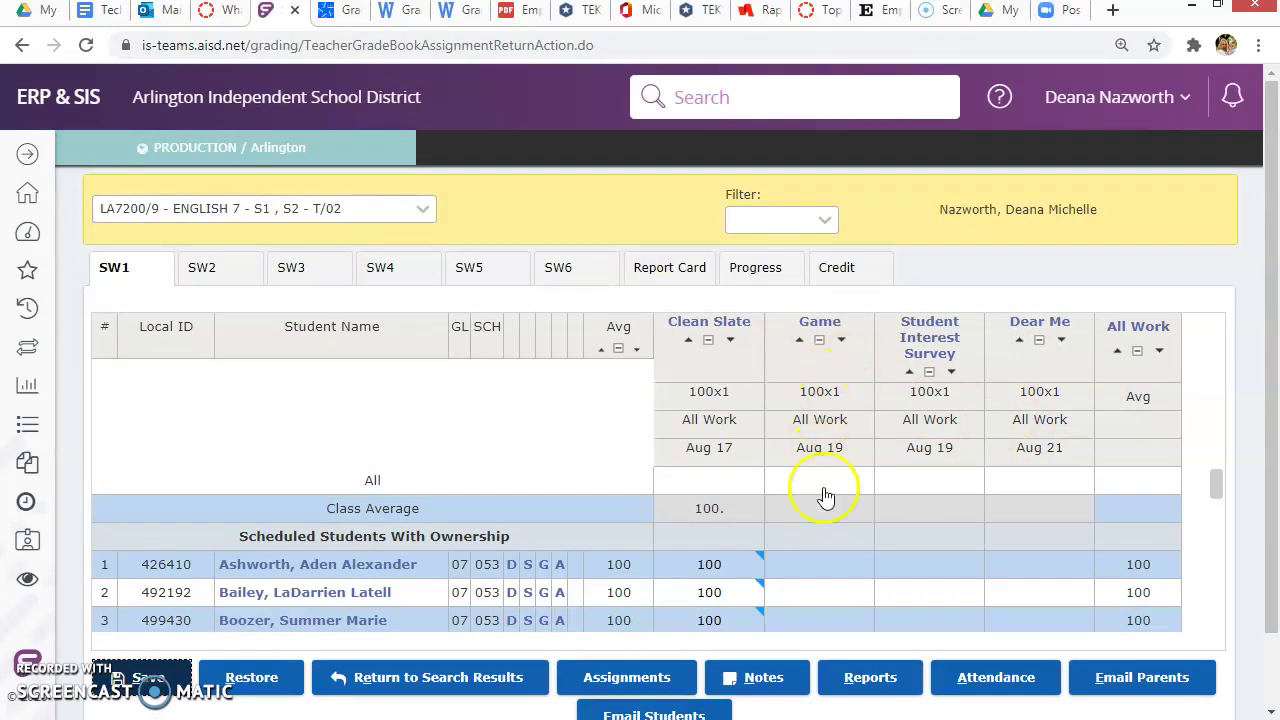
Reopen the assignment list for section LA7200/9 English 7 from the grading sheet
click(651, 685)
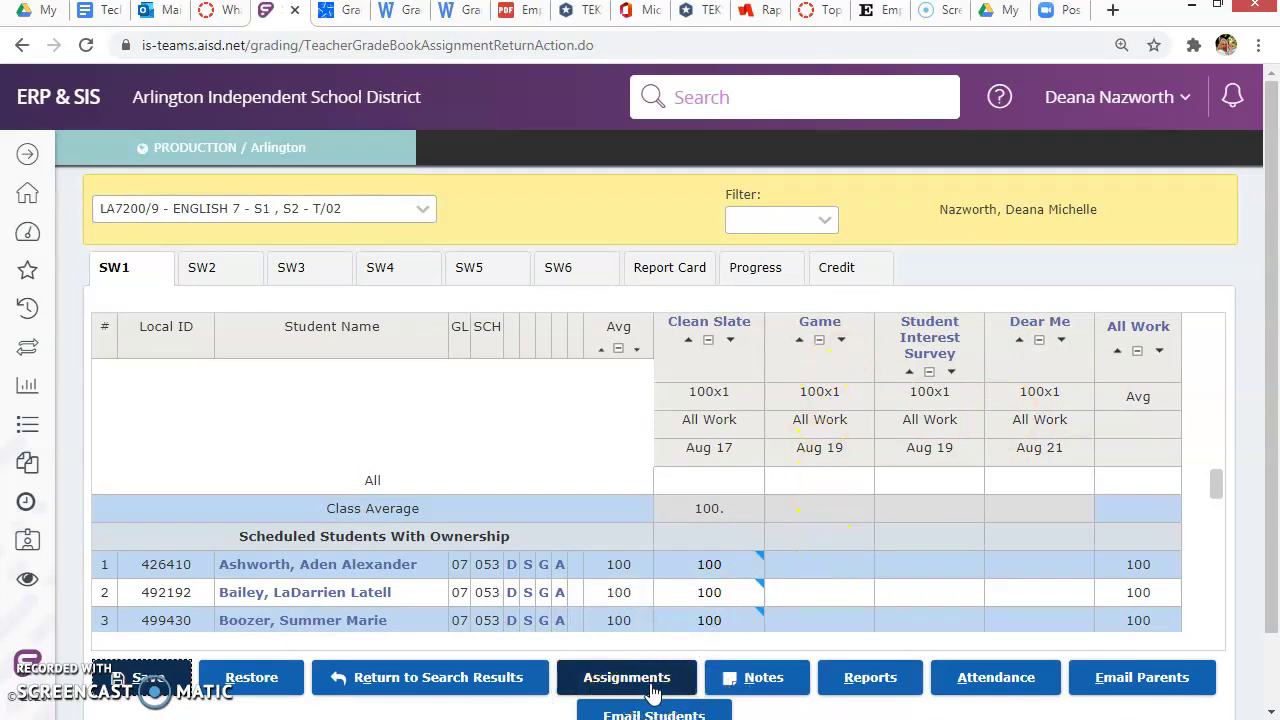